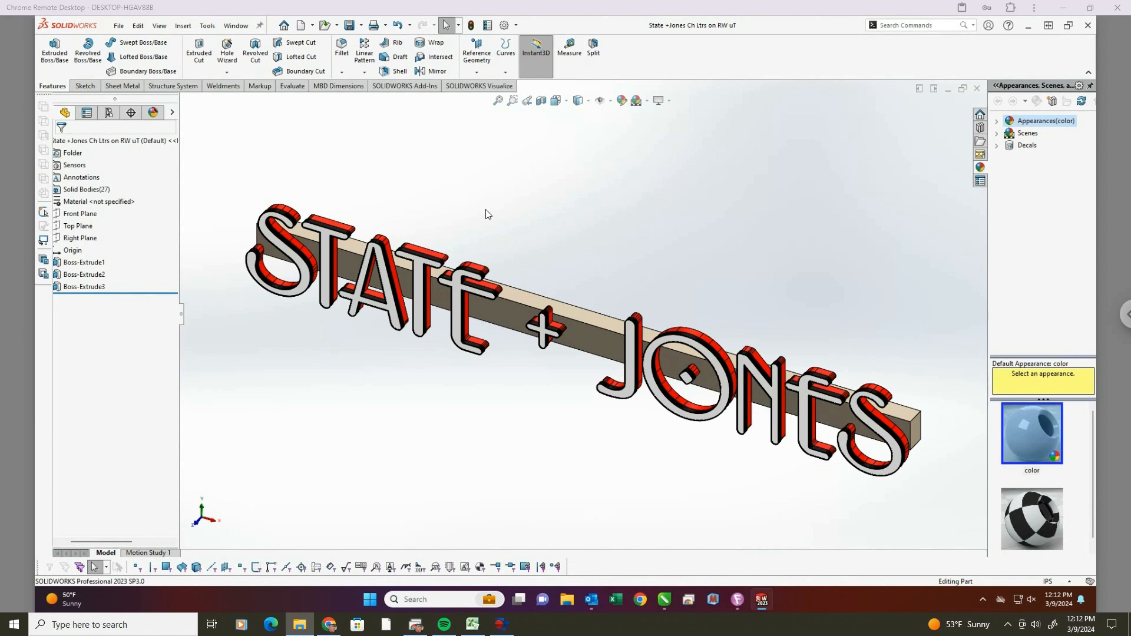
Save the current angled view of the whole sign as a named view called "guut".
click(519, 196)
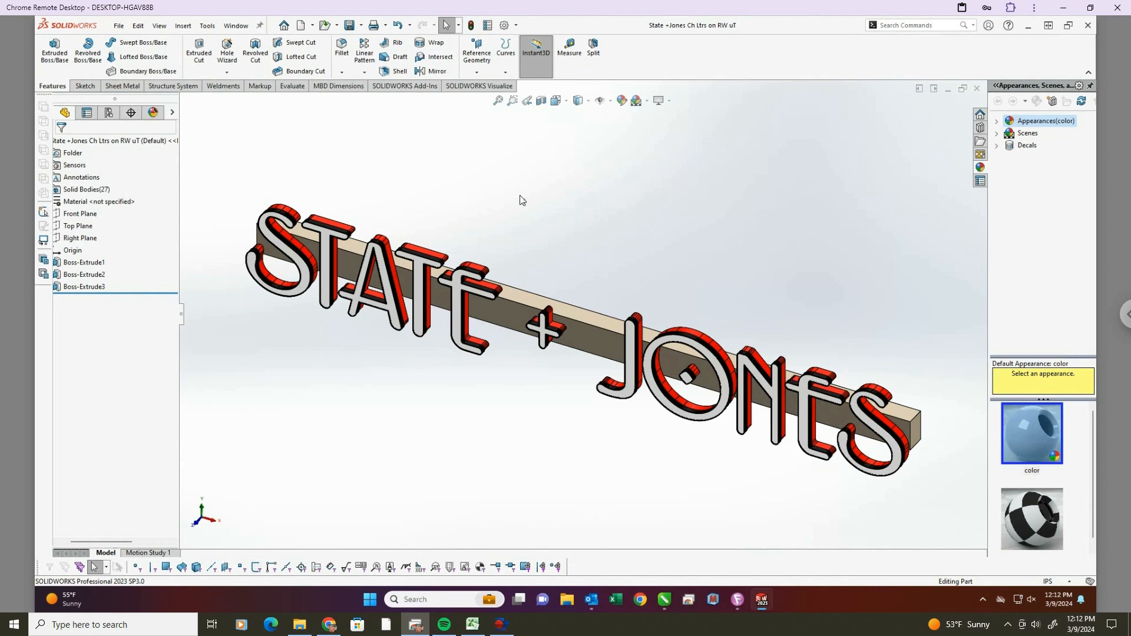
key(space)
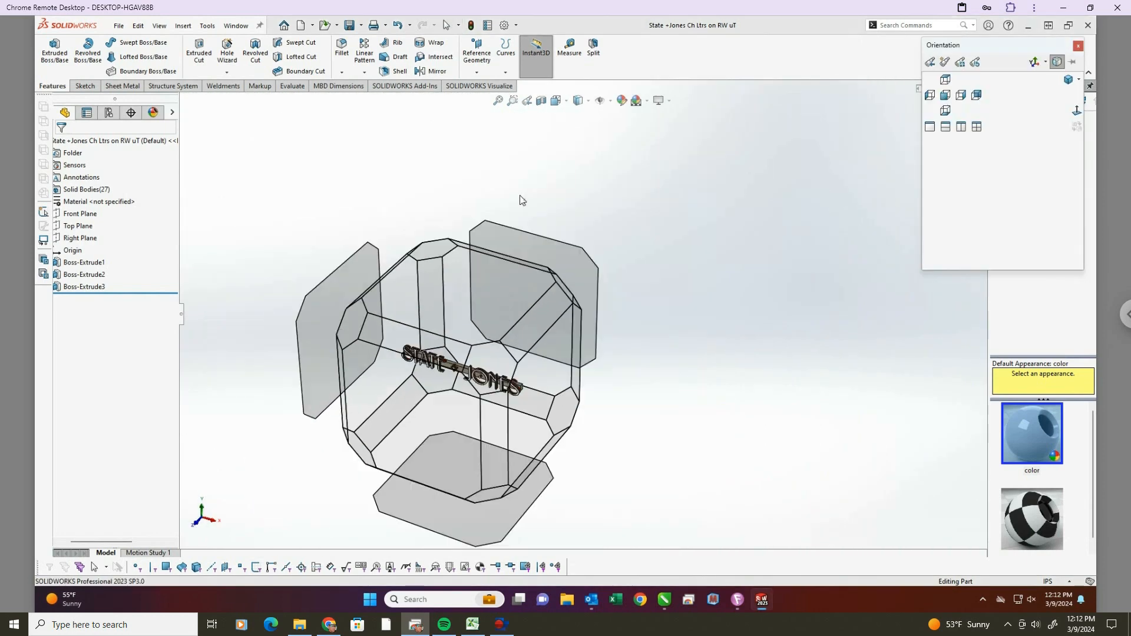
click(947, 62)
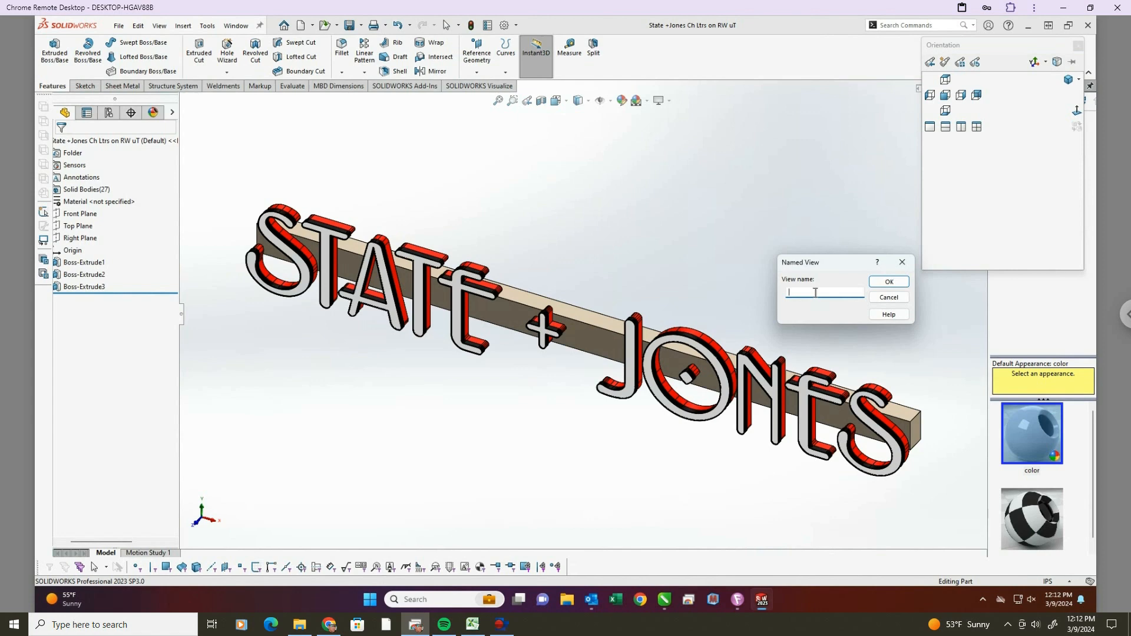
text(guut)
click(887, 282)
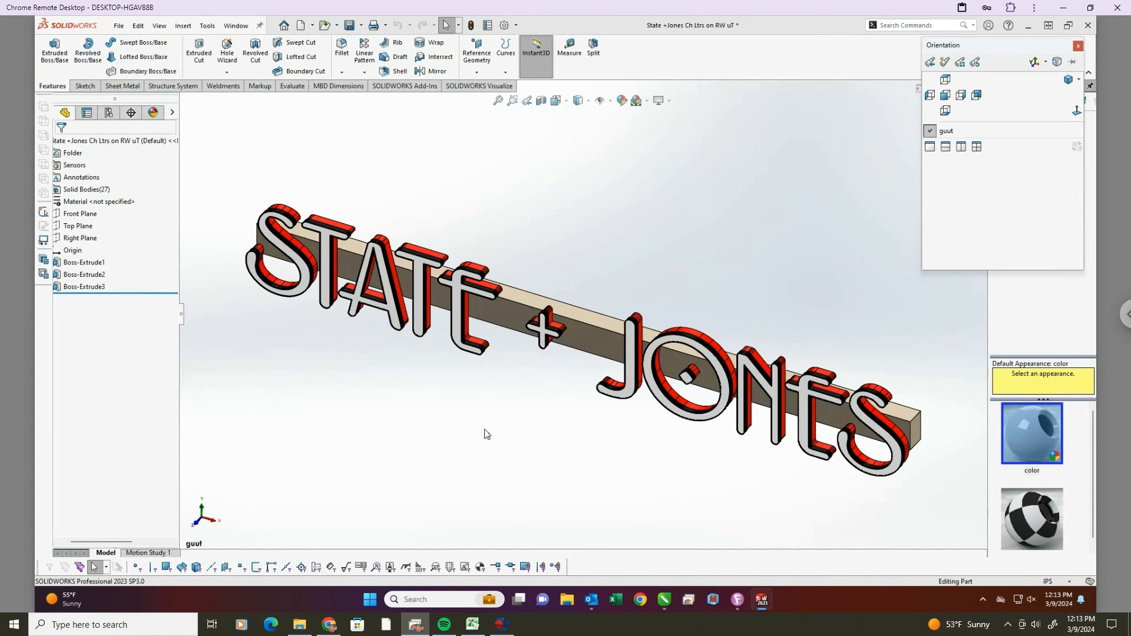
Orbit the sign to look from below its left end and turn on perspective display.
middle_drag(465, 465, 447, 295)
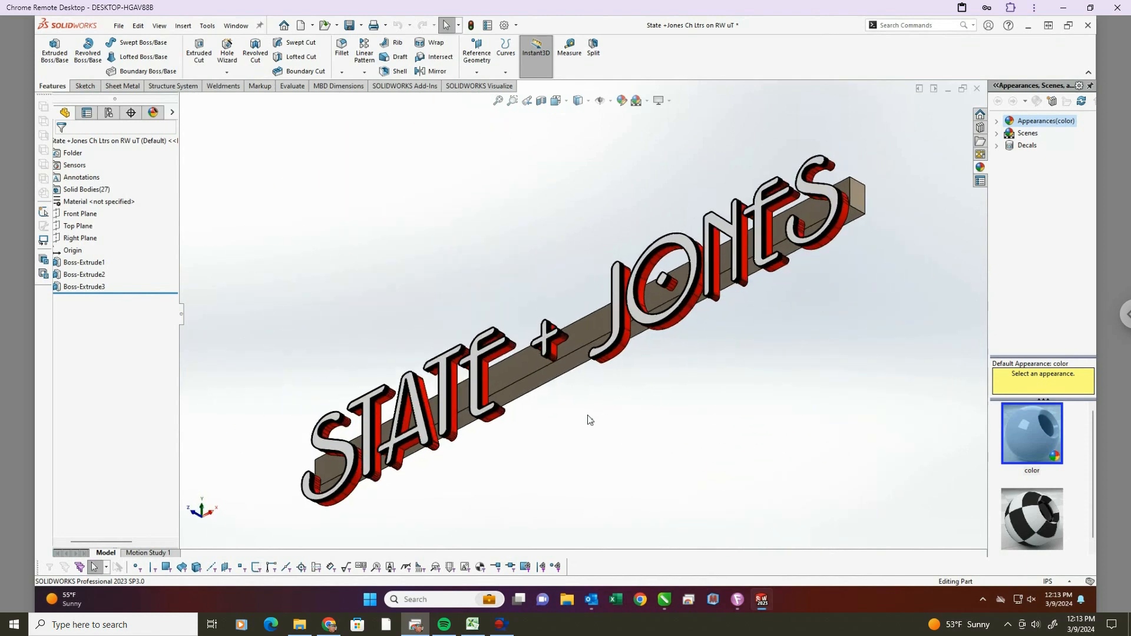
click(647, 101)
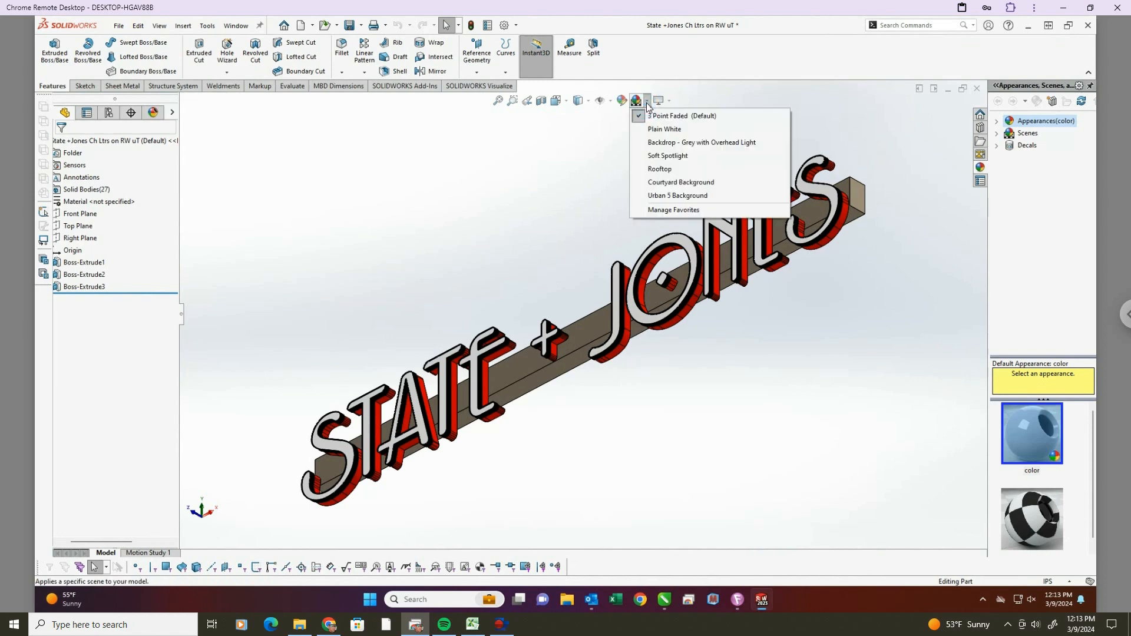
click(660, 100)
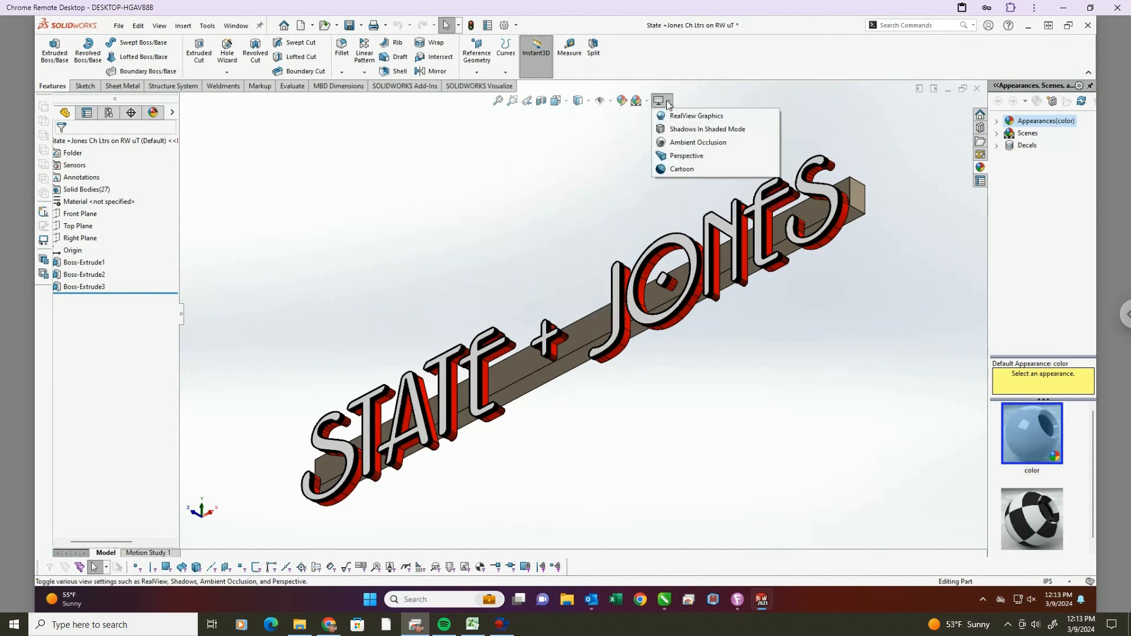
click(687, 155)
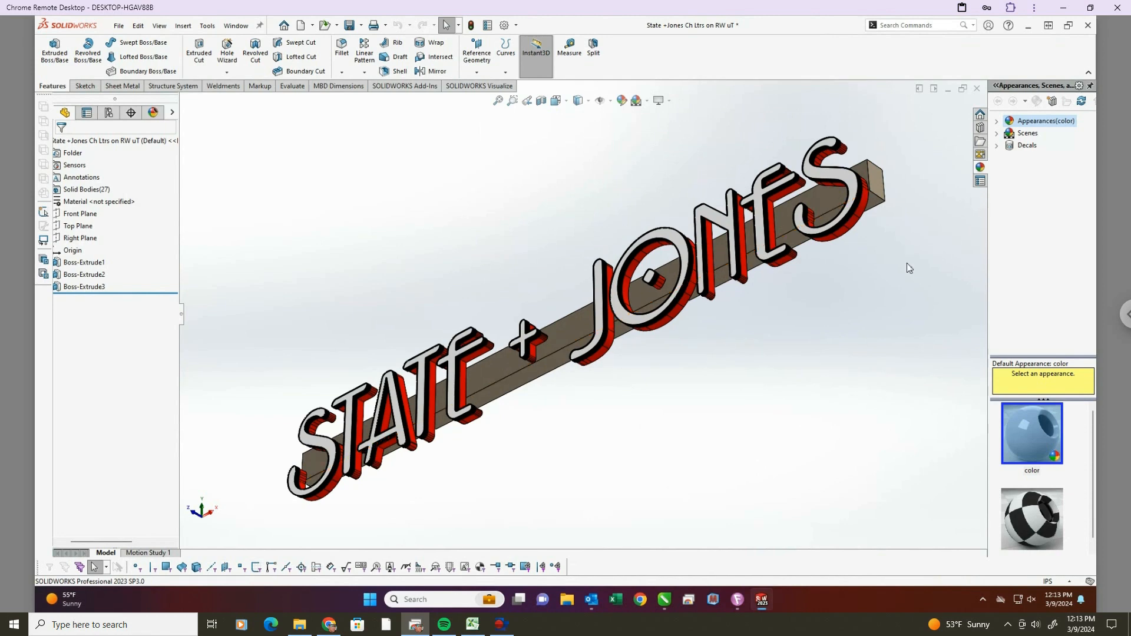
Save the perspective view of the sign as a named view called "guut 2".
key(space)
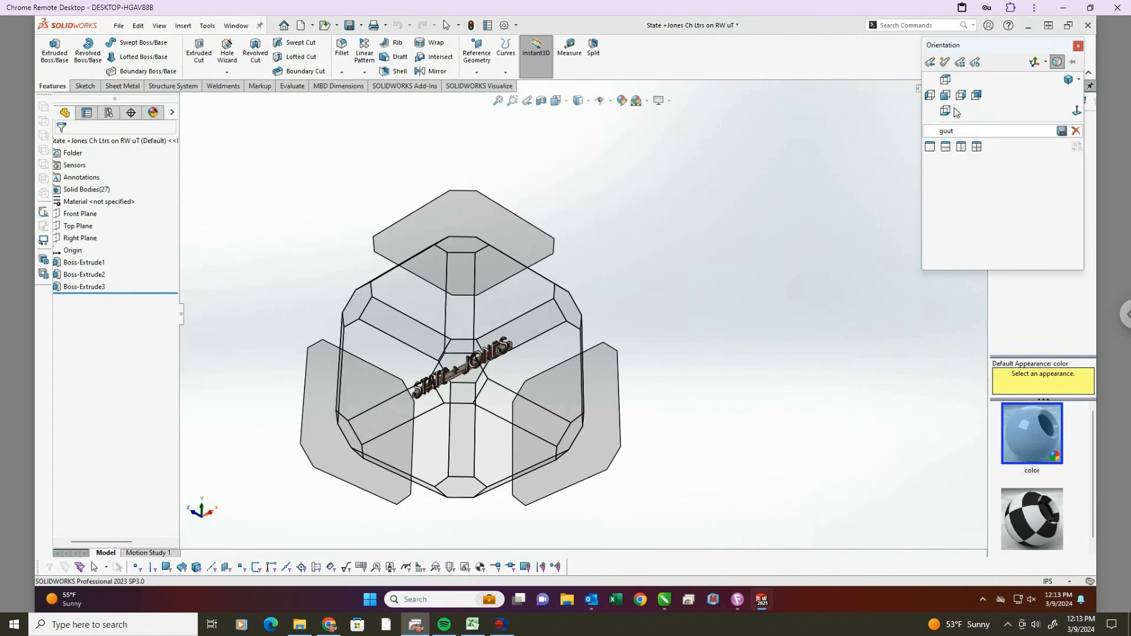
click(946, 62)
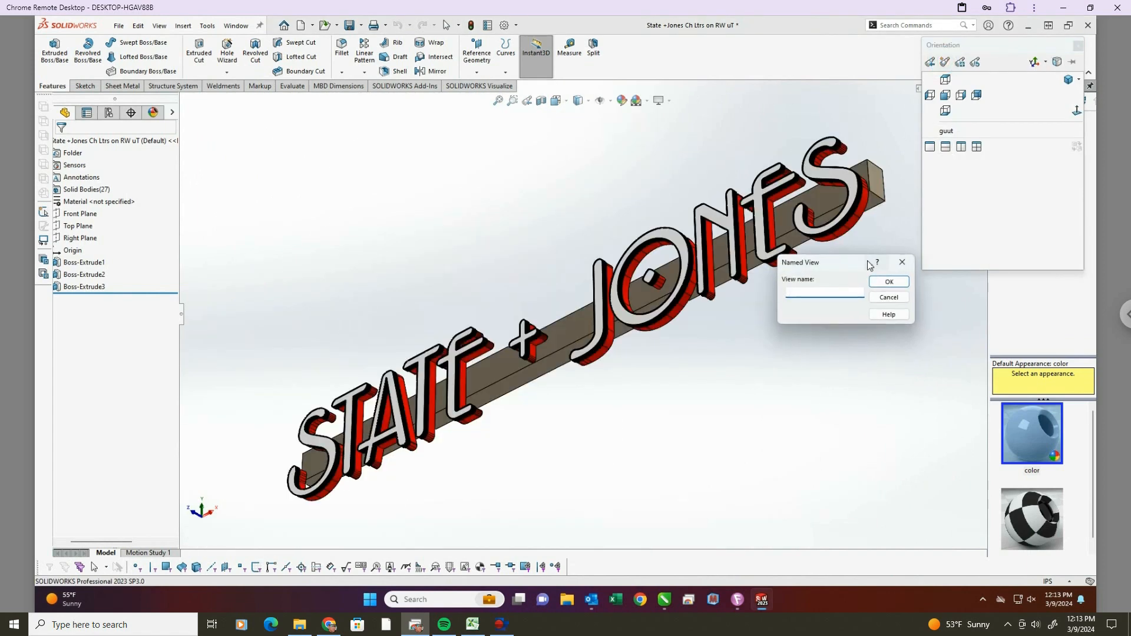
text(guut 2)
key(Return)
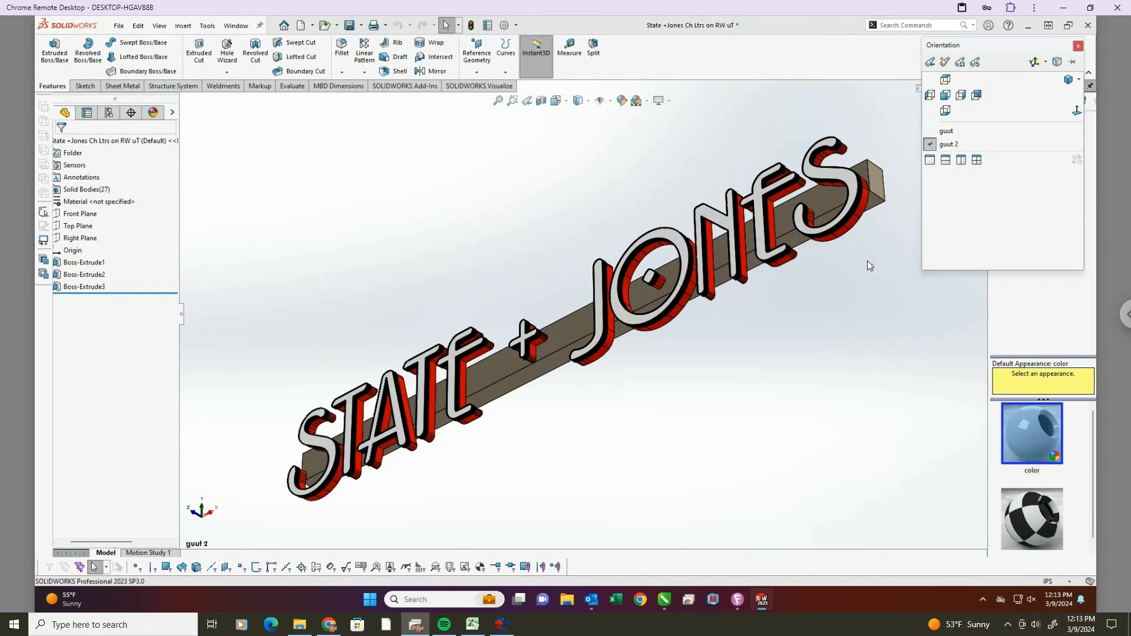
click(557, 232)
Frame a close-up perspective of the word STATE from the beam's left end and save it as named view "guut 3".
middle_drag(512, 248, 623, 349)
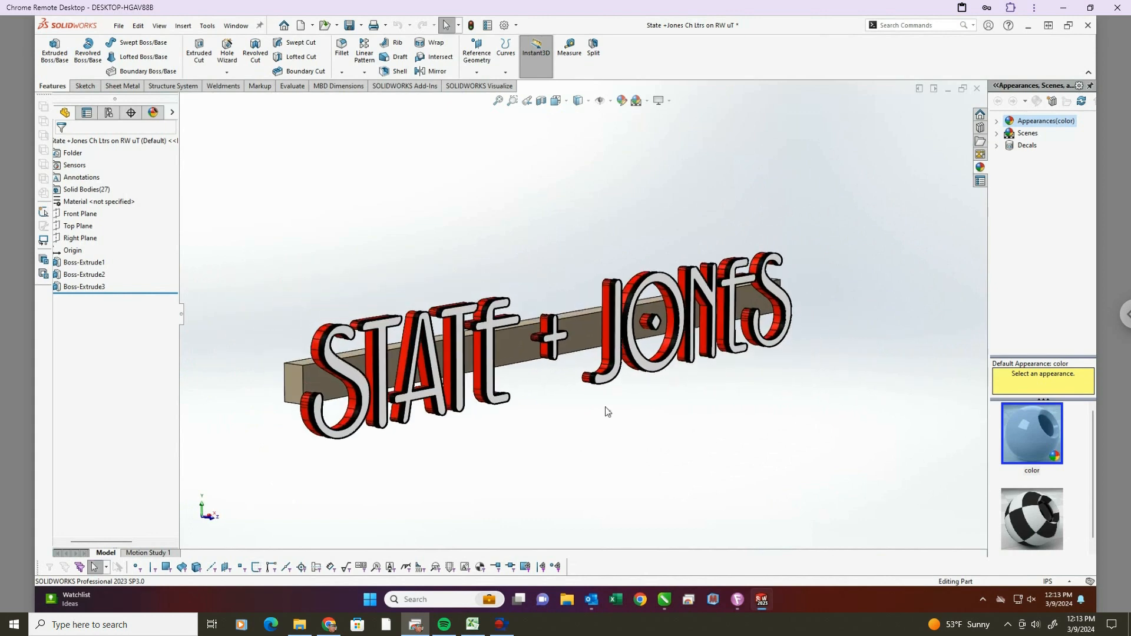
scroll(382, 417, down, 2)
scroll(389, 412, up, 5)
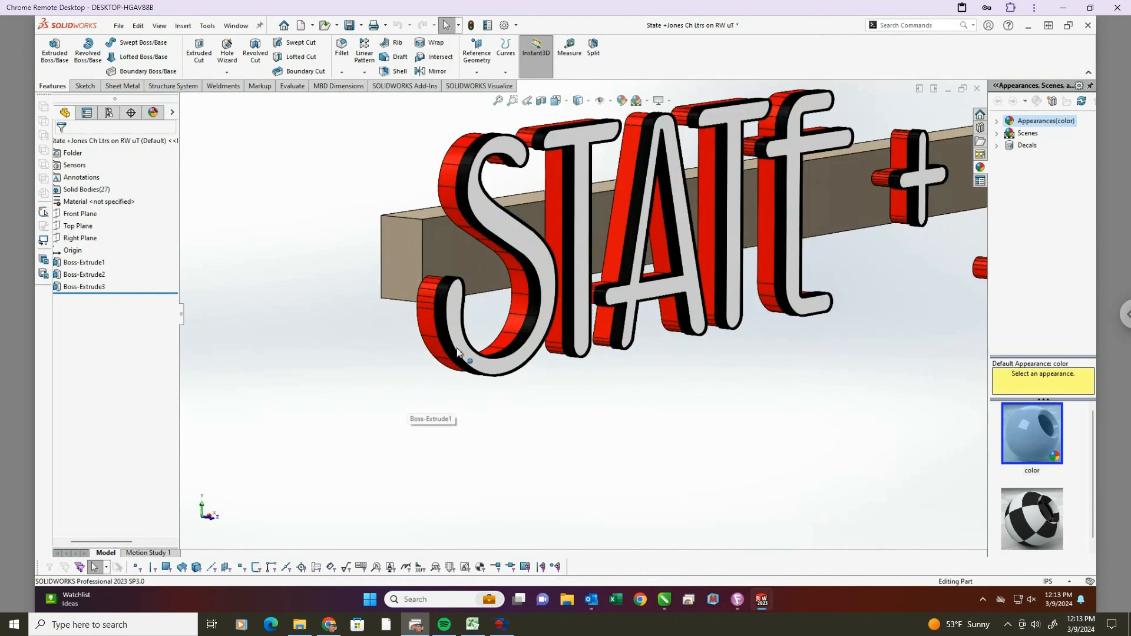
middle_drag(459, 353, 500, 357)
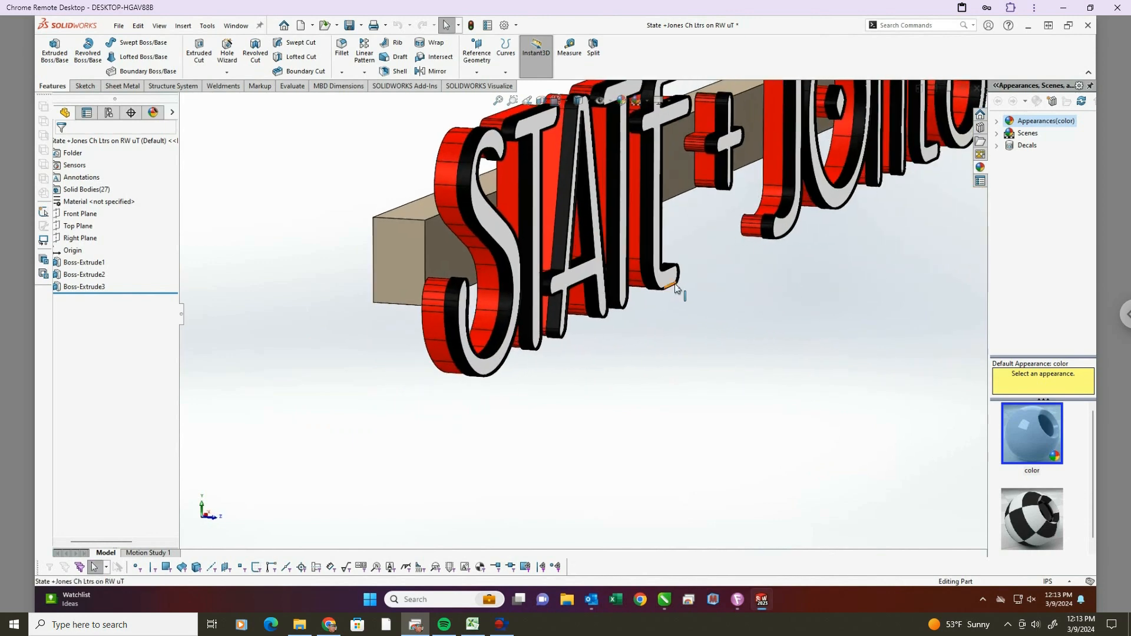
scroll(675, 287, down, 6)
scroll(571, 269, up, 4)
scroll(506, 406, up, 5)
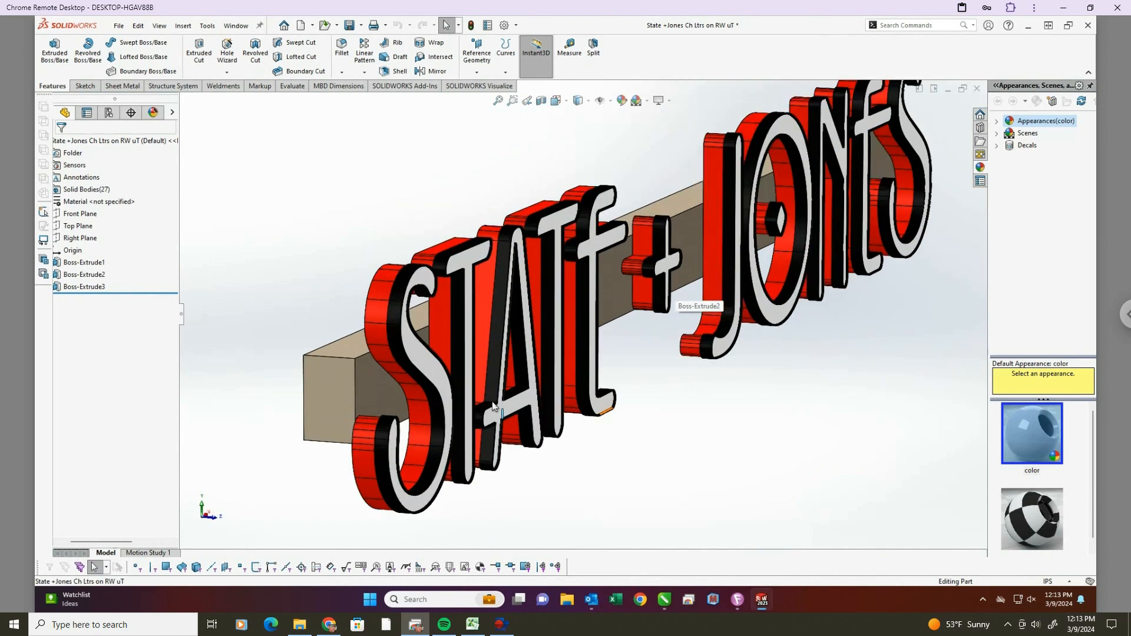
scroll(613, 309, down, 2)
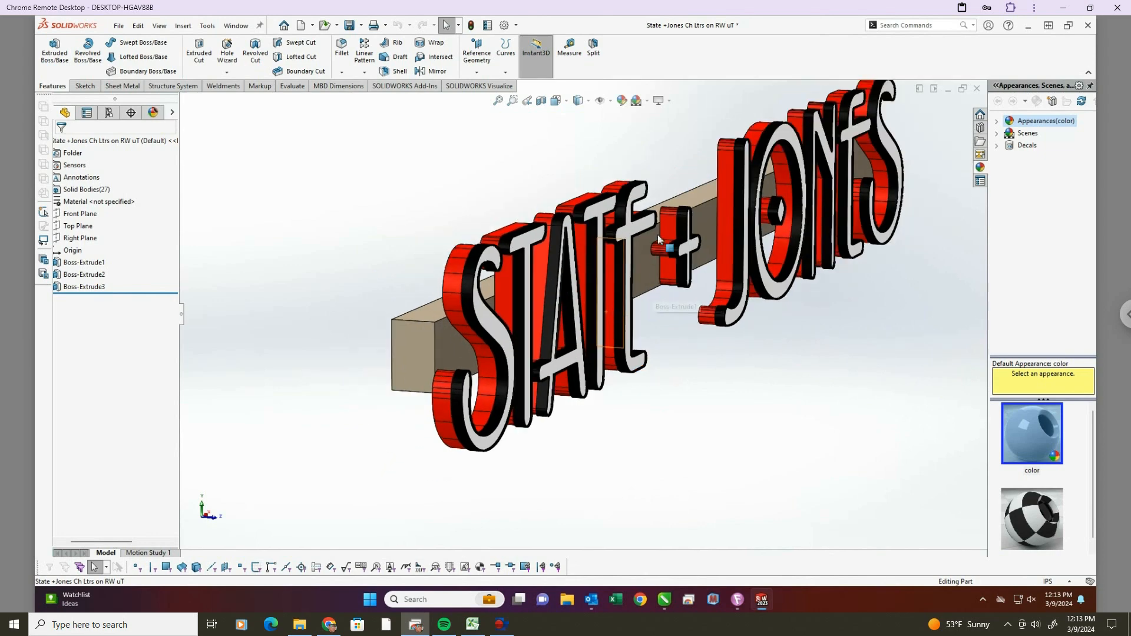
scroll(530, 312, up, 2)
scroll(525, 314, up, 1)
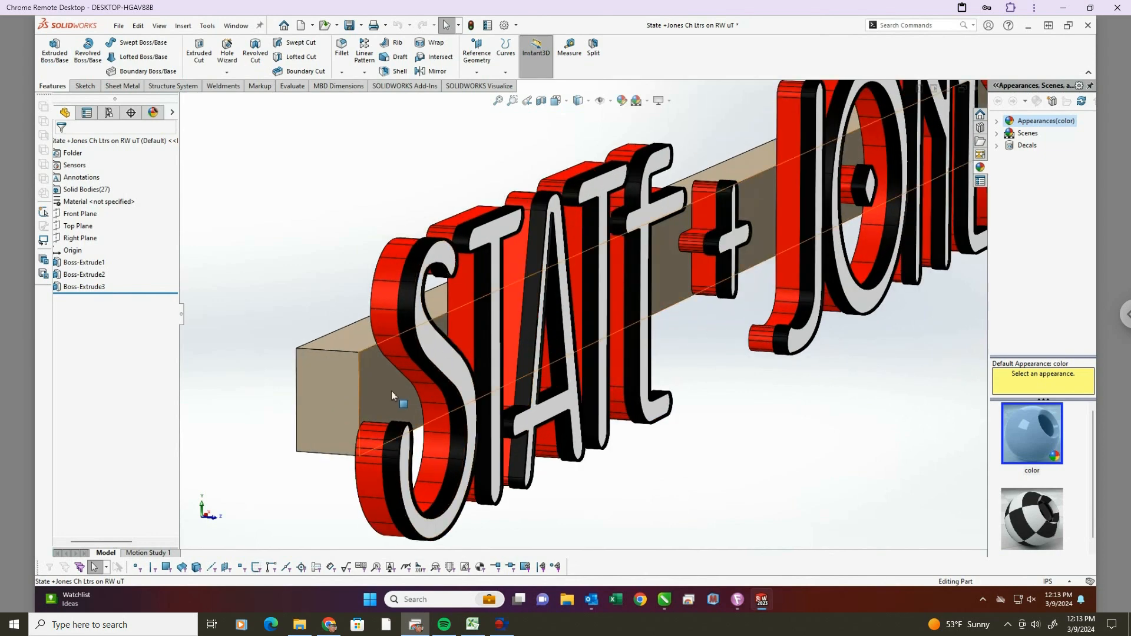
scroll(422, 394, up, 1)
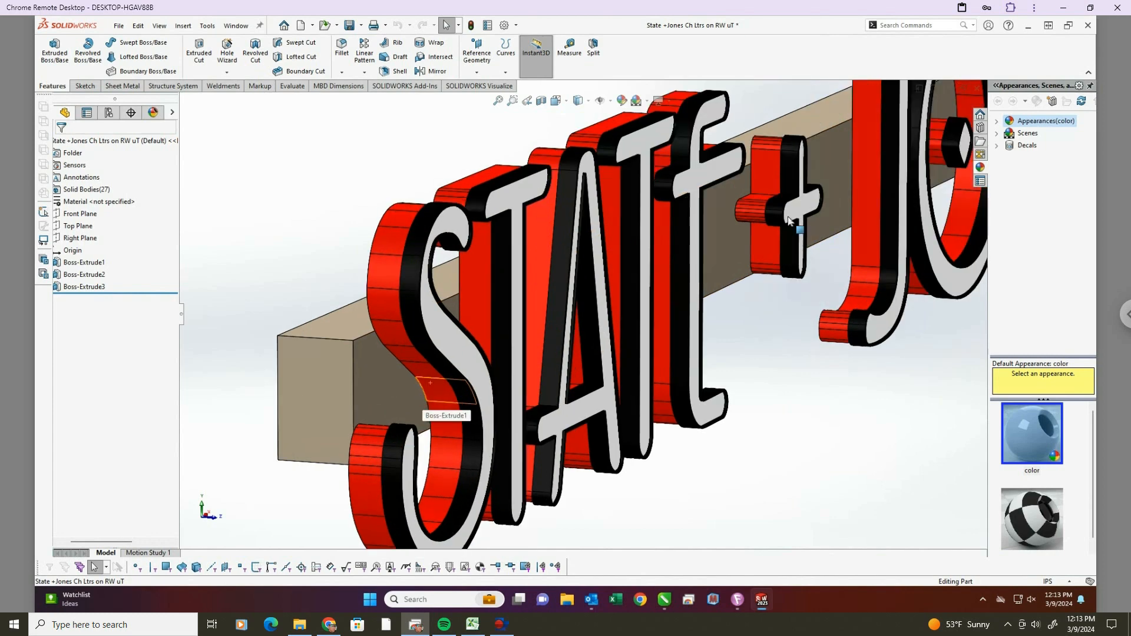
key(space)
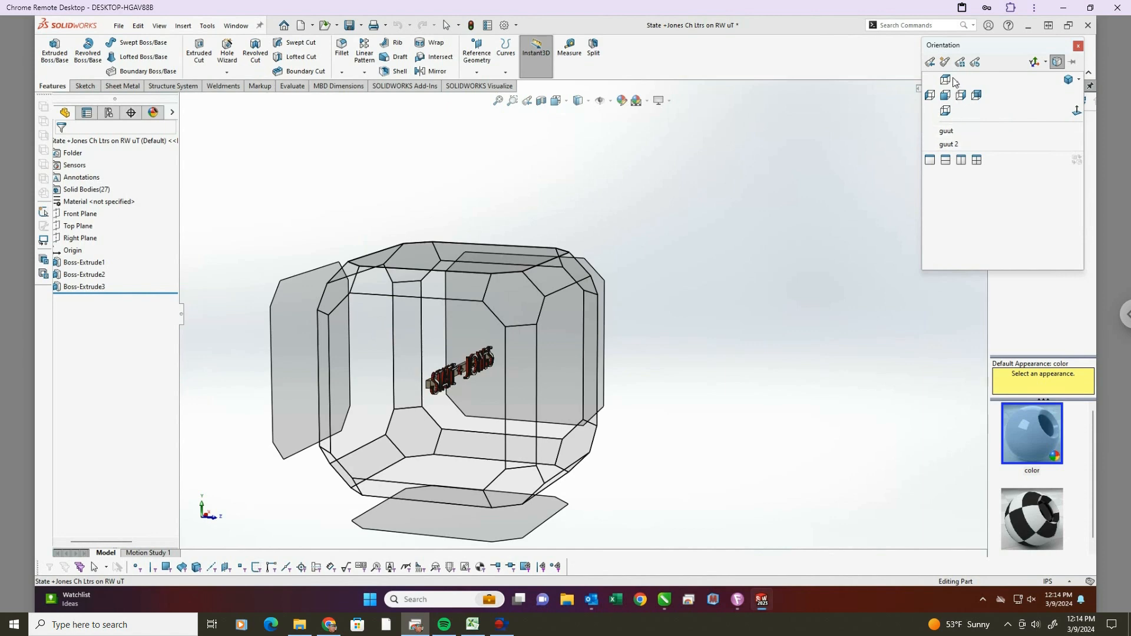
click(932, 62)
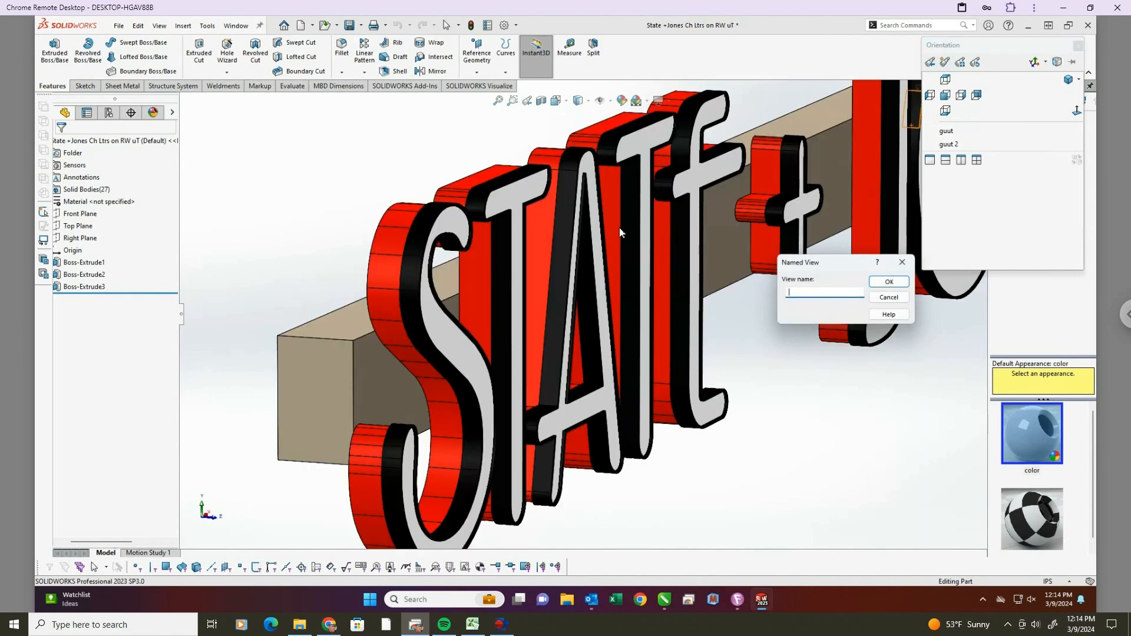
text(guut 3)
key(Return)
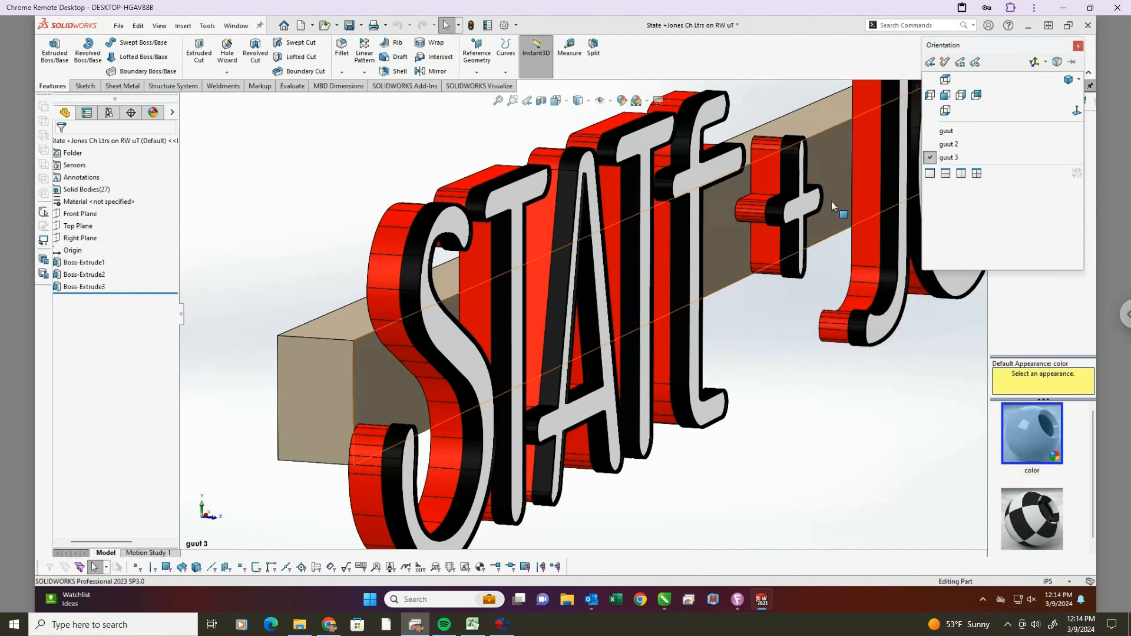
click(347, 195)
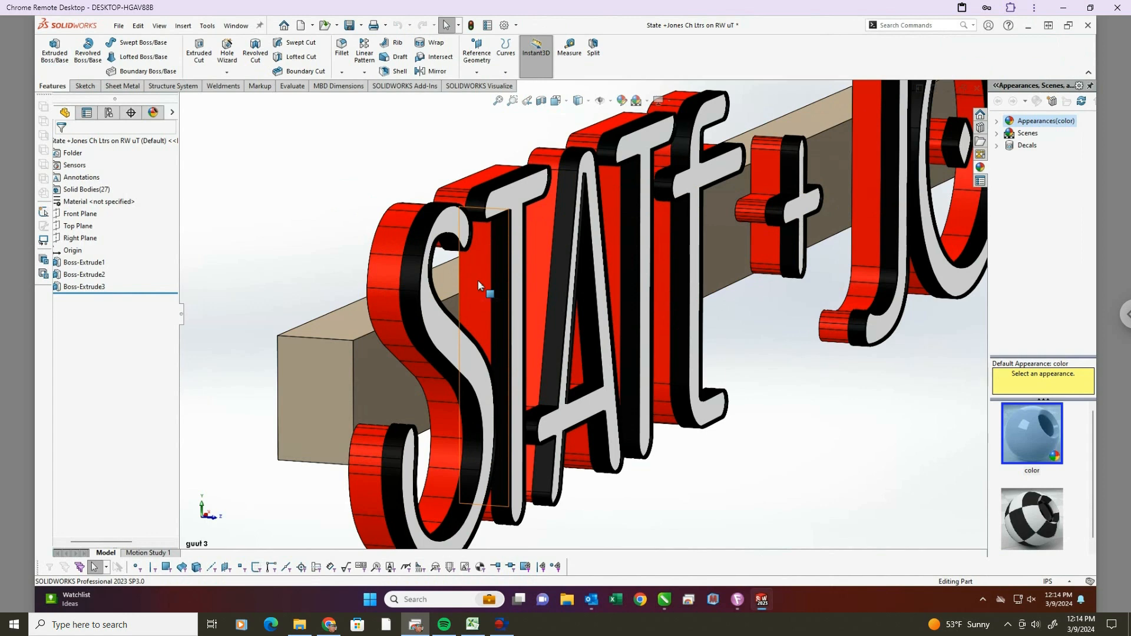
Show the sign in the front, back and left standard views, and turn off perspective display.
key(ctrl+1)
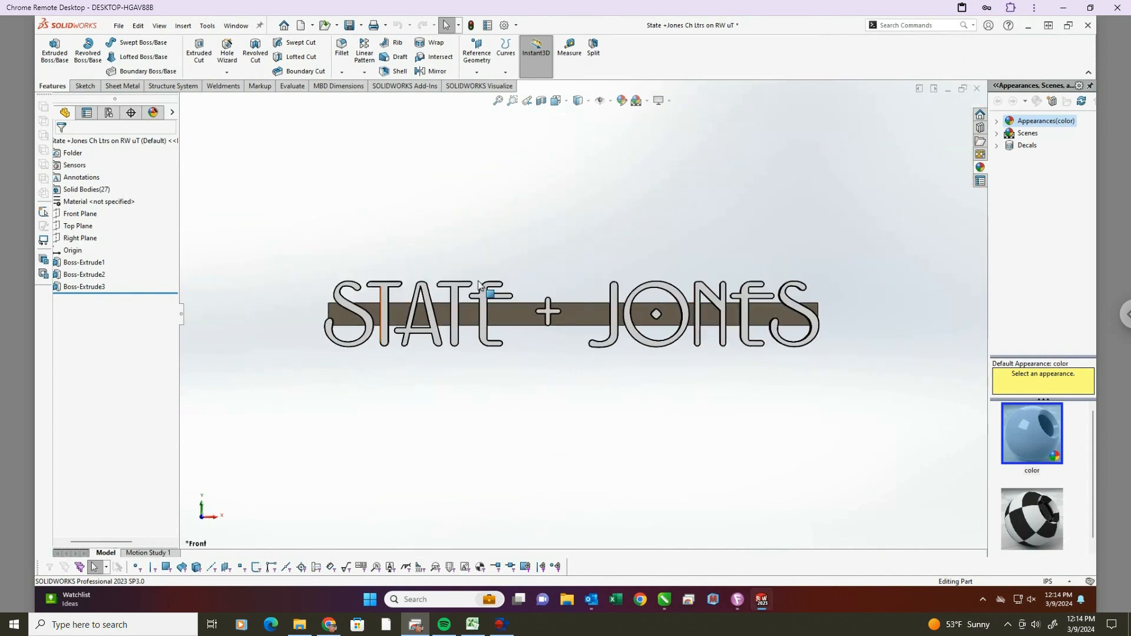
key(ctrl+2)
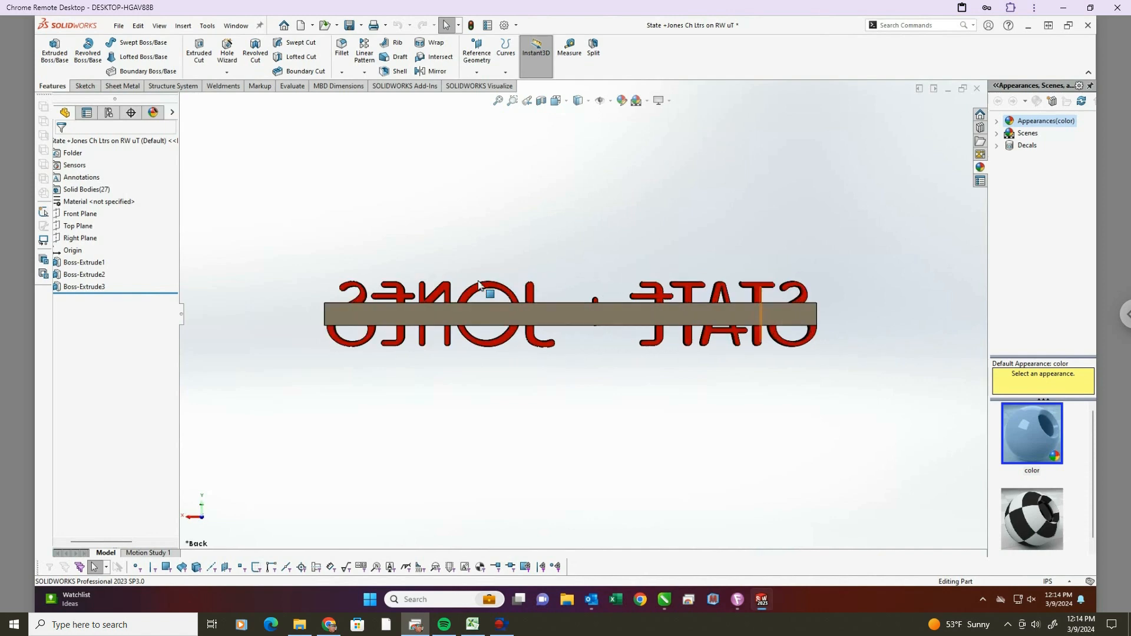
key(ctrl+3)
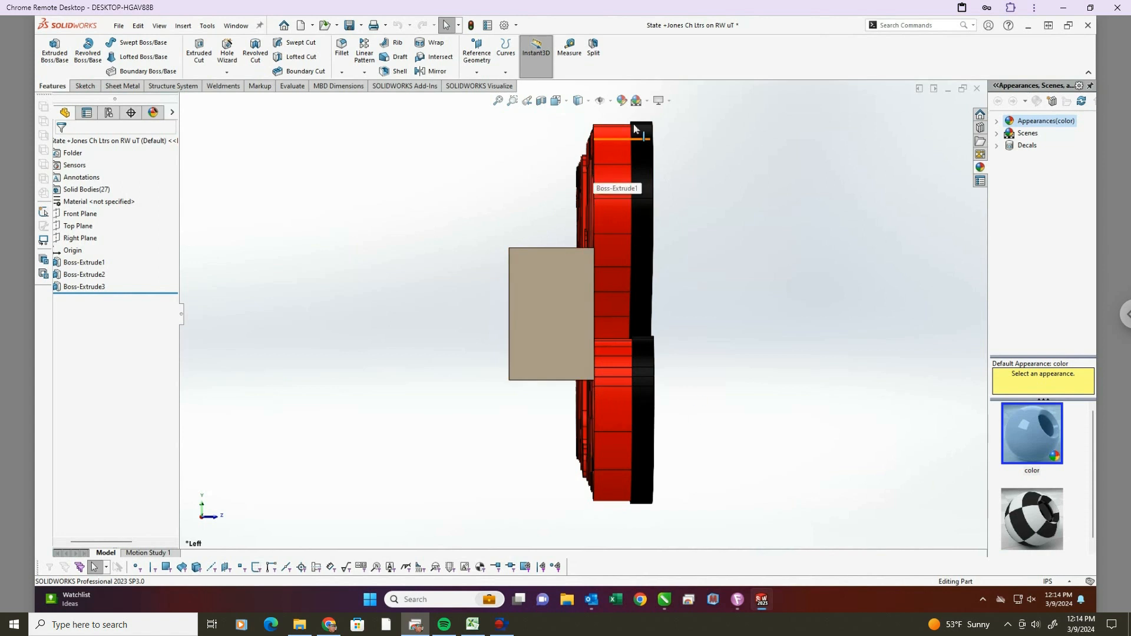
click(669, 101)
click(707, 155)
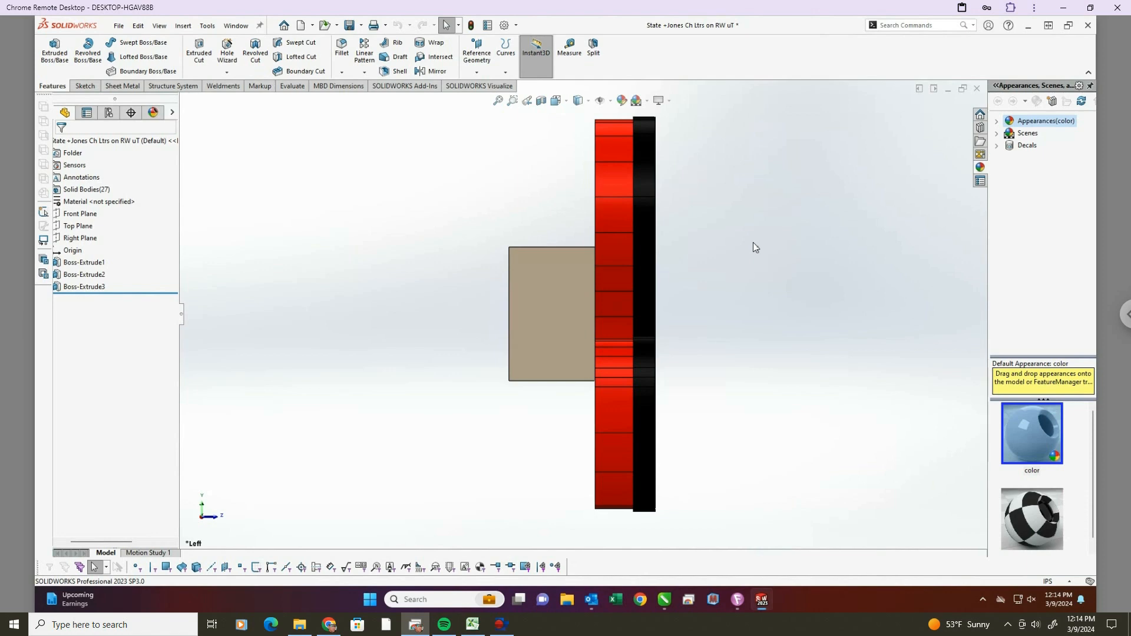
Show the sign in the top, bottom and isometric standard views.
key(ctrl+5)
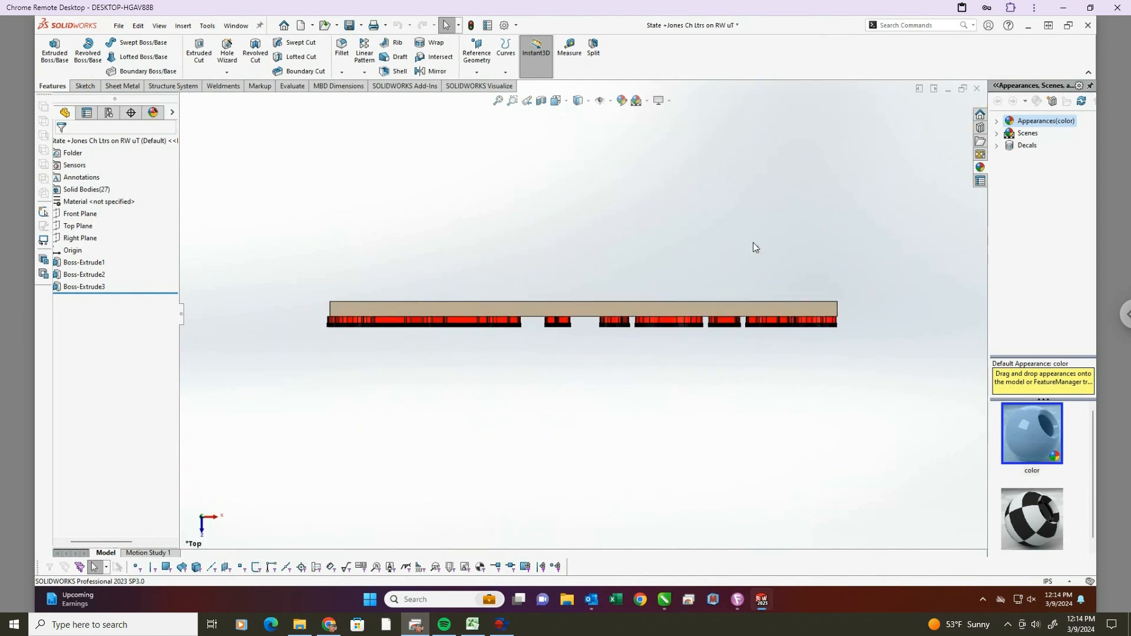
key(ctrl+6)
key(ctrl+7)
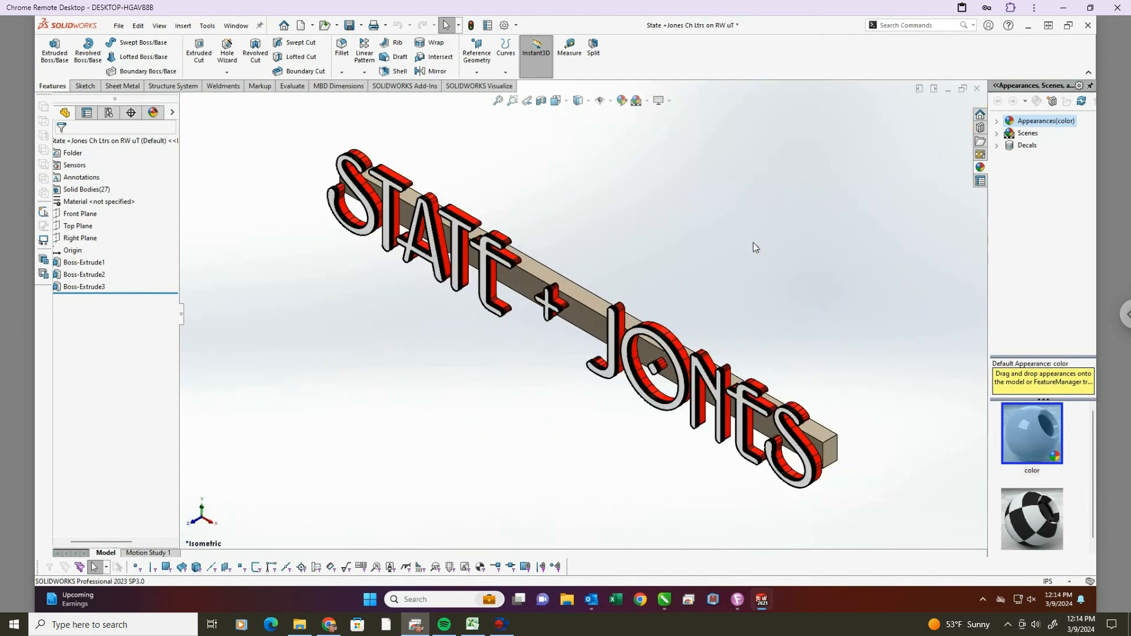
Recall the saved views "guut", "guut 2" and "guut 3" one after another.
key(space)
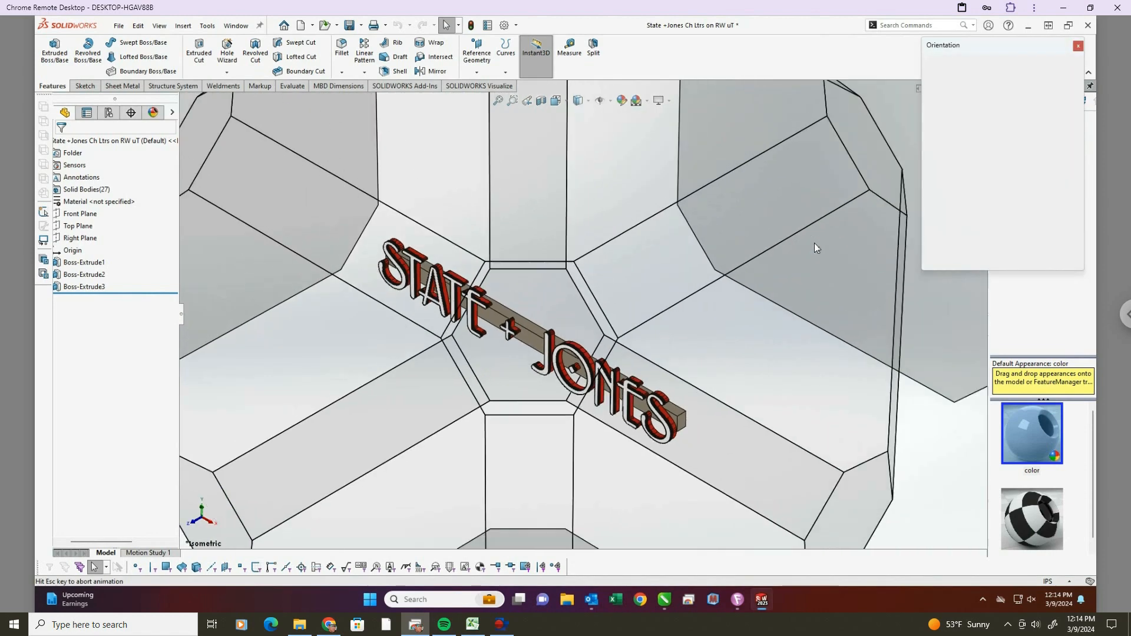
click(947, 131)
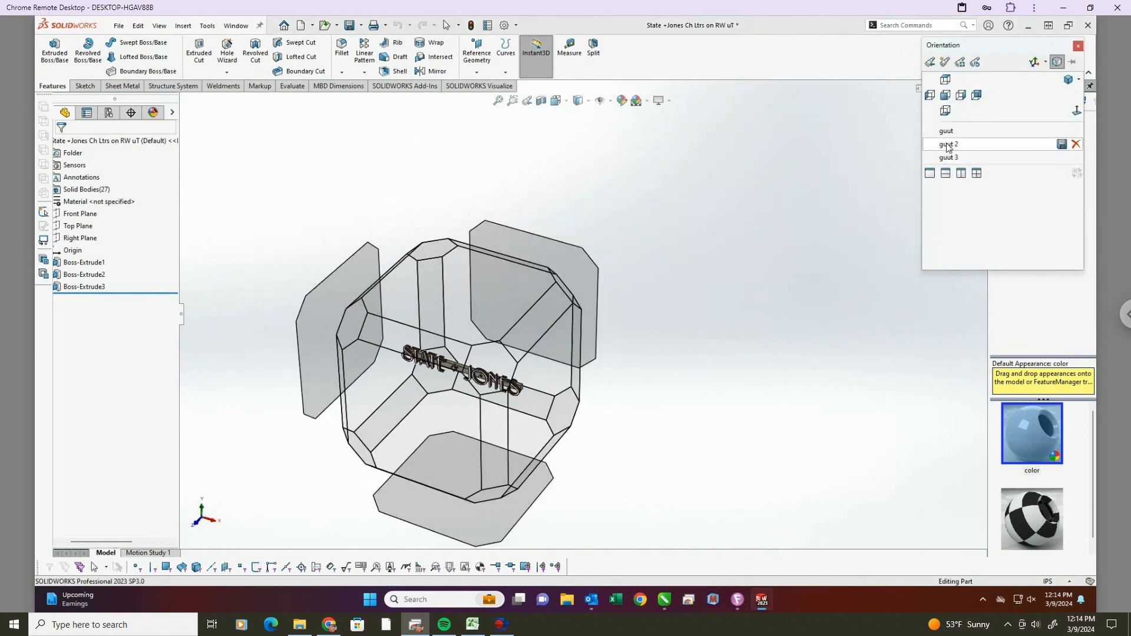
click(948, 145)
key(space)
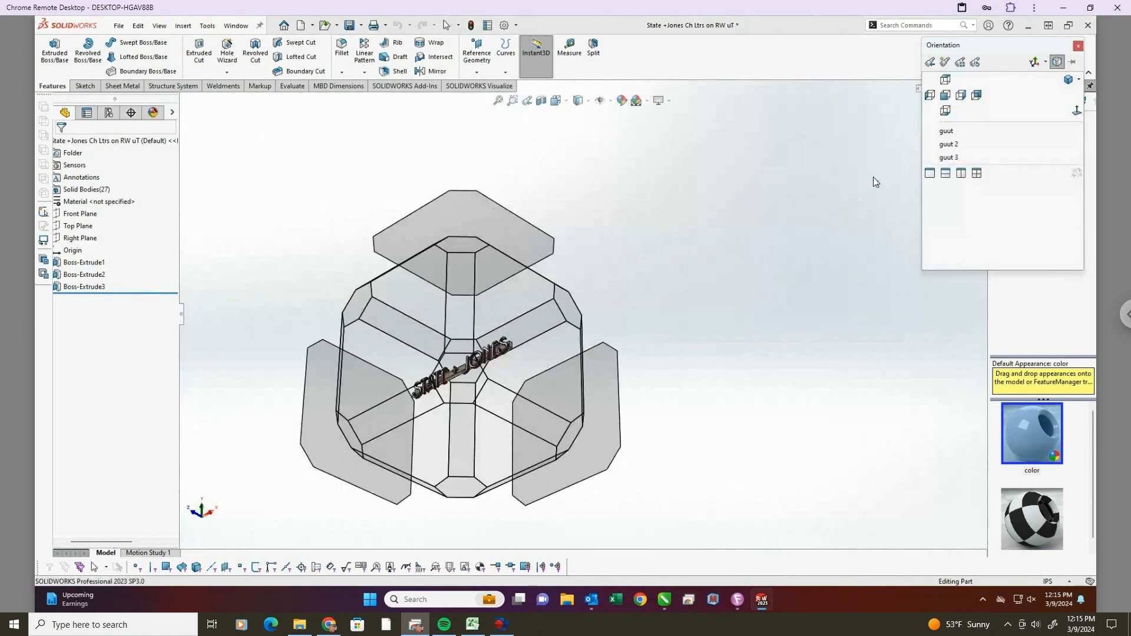
click(943, 160)
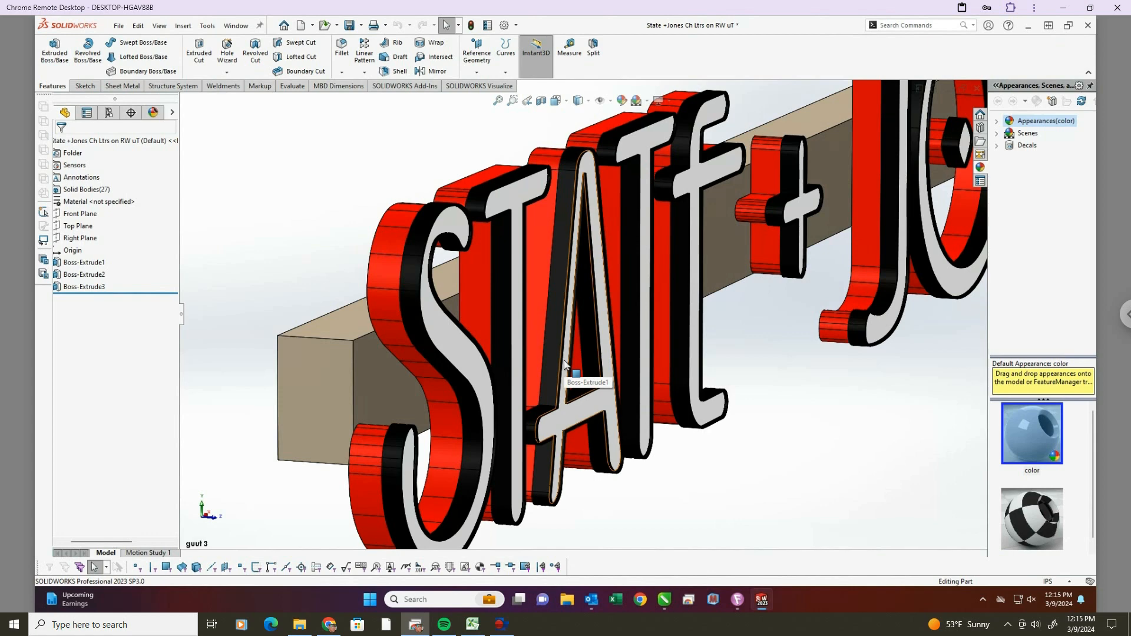
Frame the whole sign from the front at an angle and apply the Plain White scene.
scroll(564, 364, up, 6)
middle_drag(623, 370, 493, 386)
scroll(605, 216, down, 2)
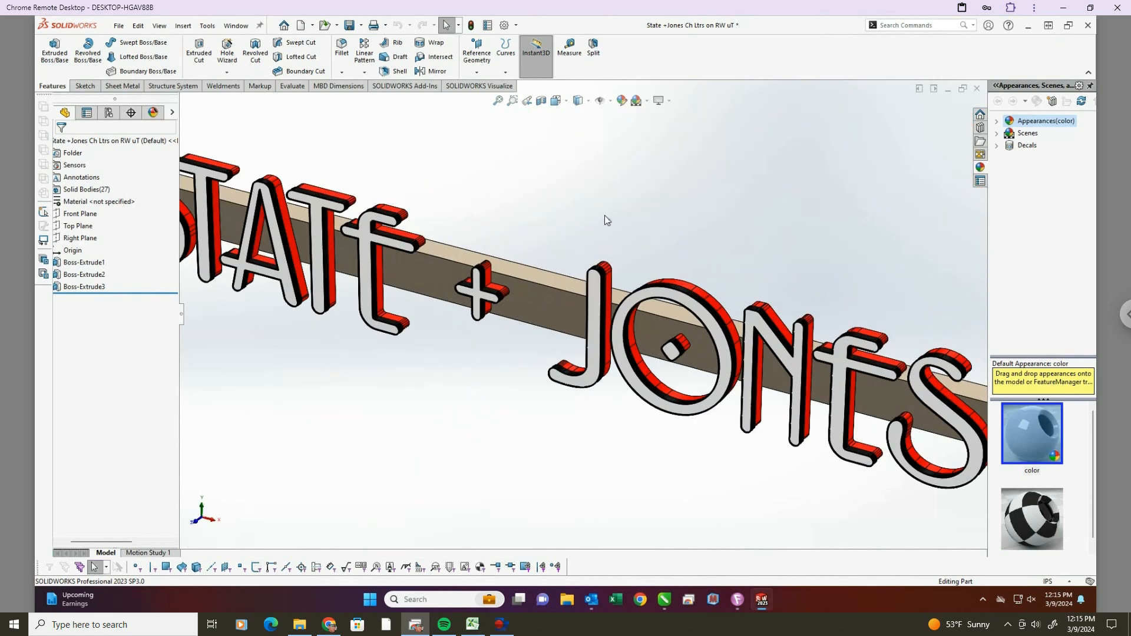
scroll(540, 234, up, 1)
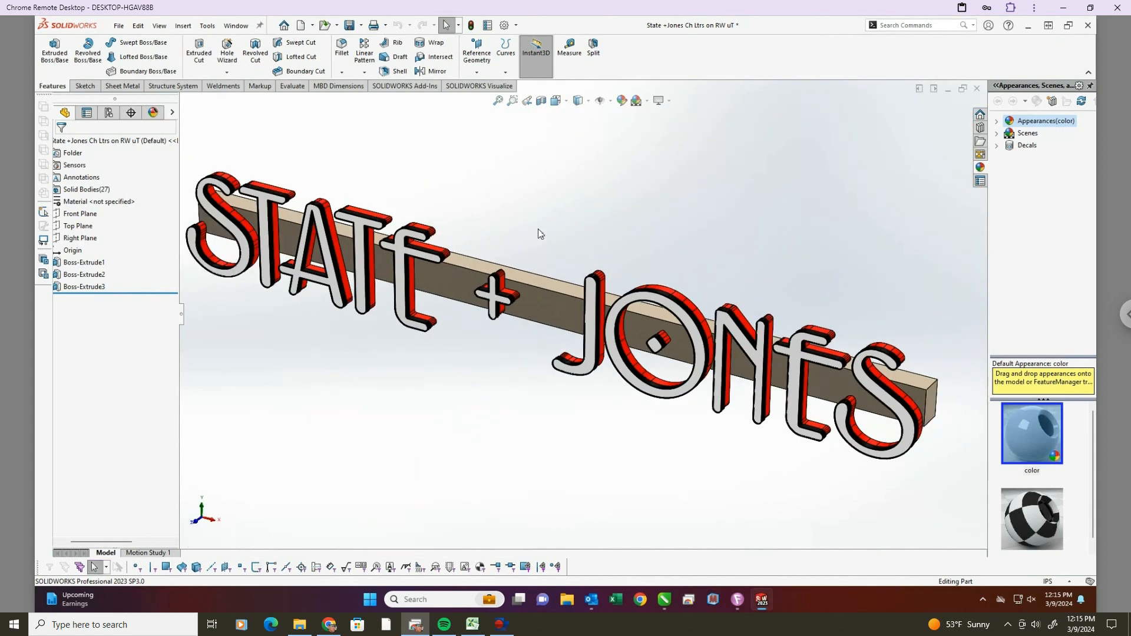
click(480, 86)
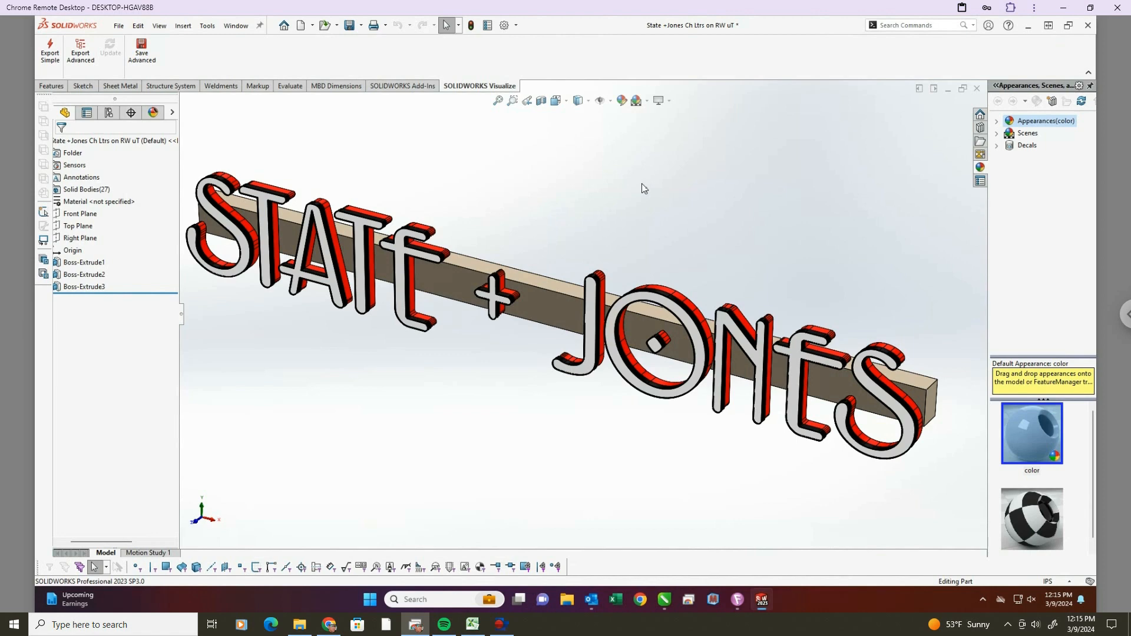
click(646, 102)
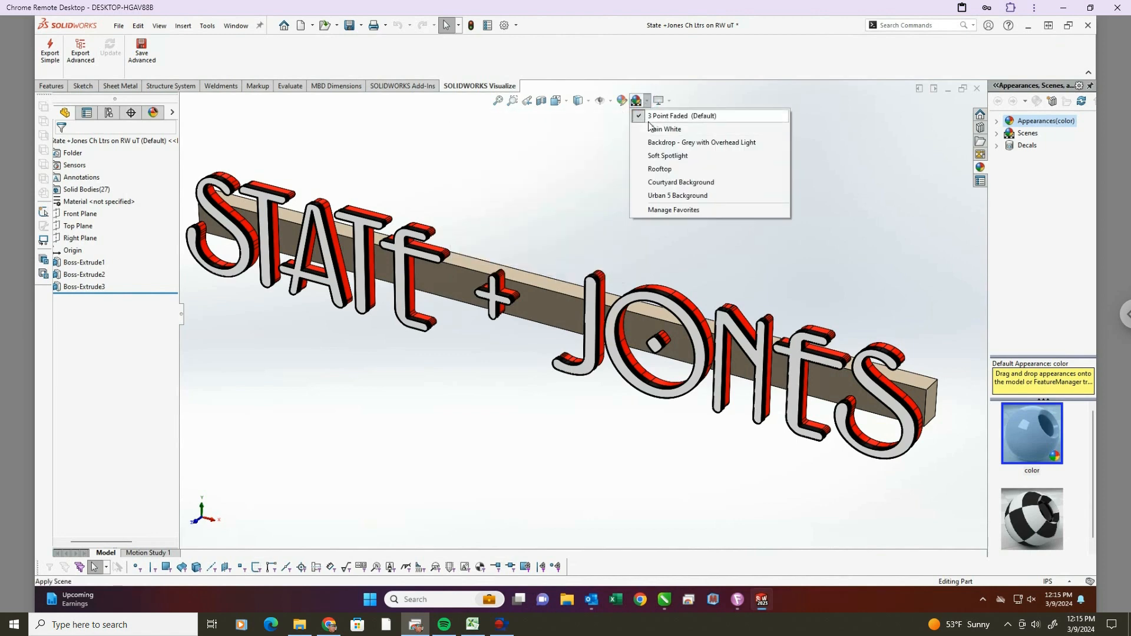
mouse_move(654, 132)
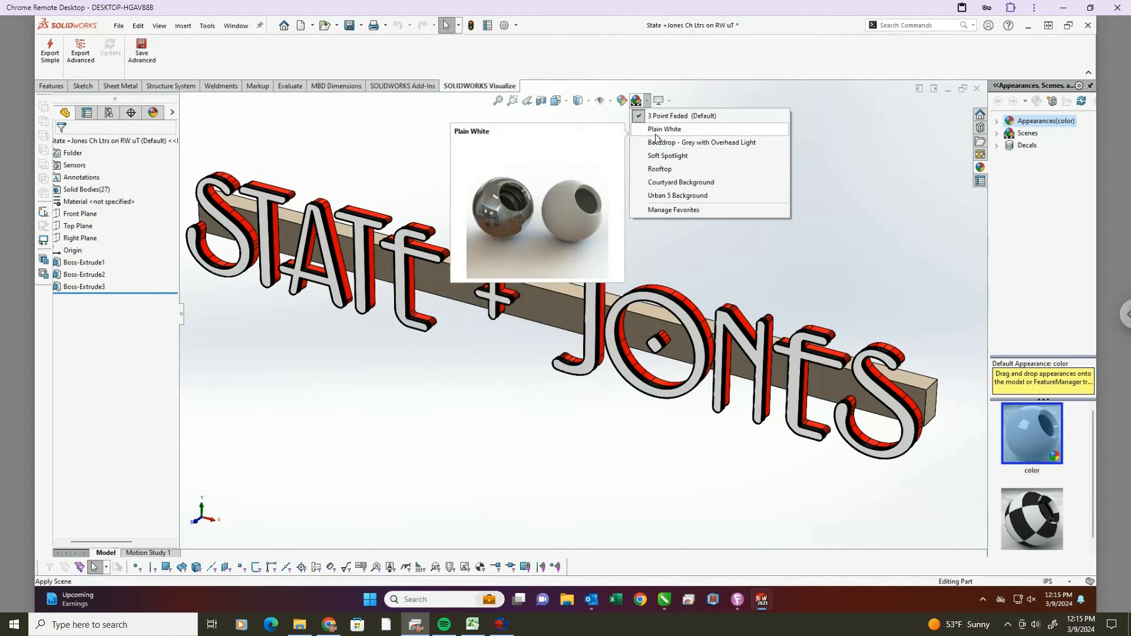
click(654, 129)
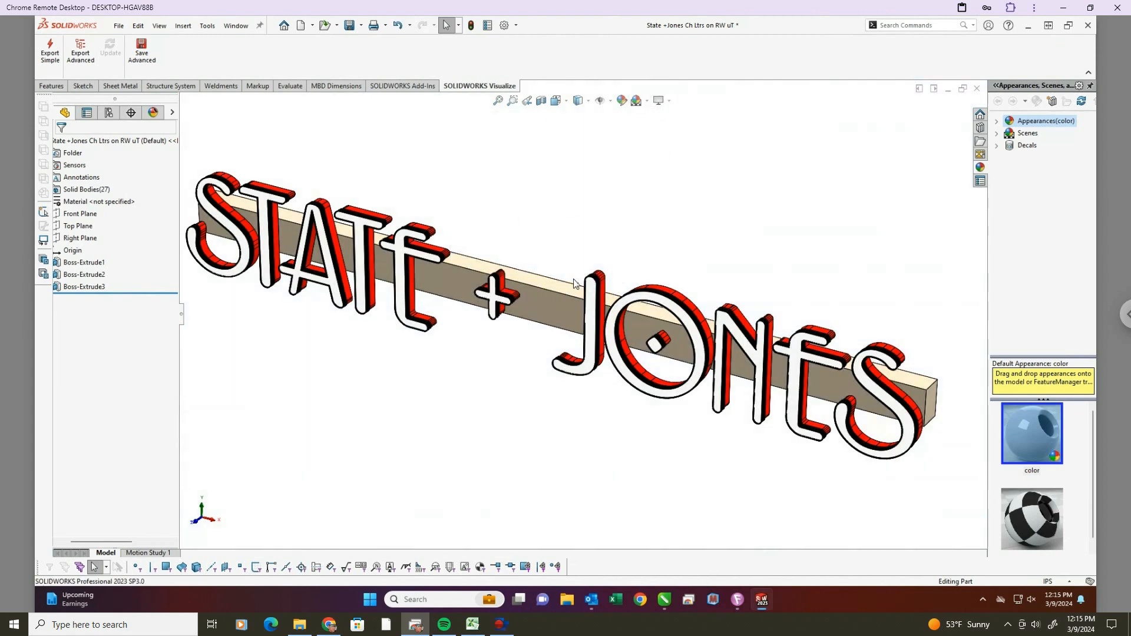
scroll(534, 232, up, 3)
scroll(518, 207, down, 2)
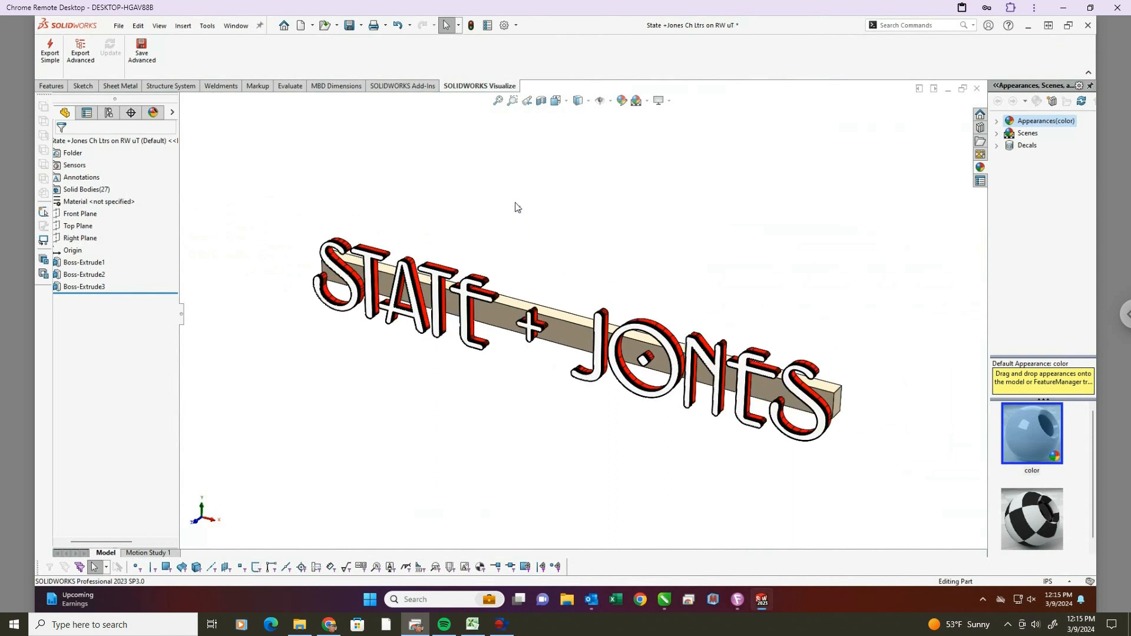
click(659, 102)
click(647, 100)
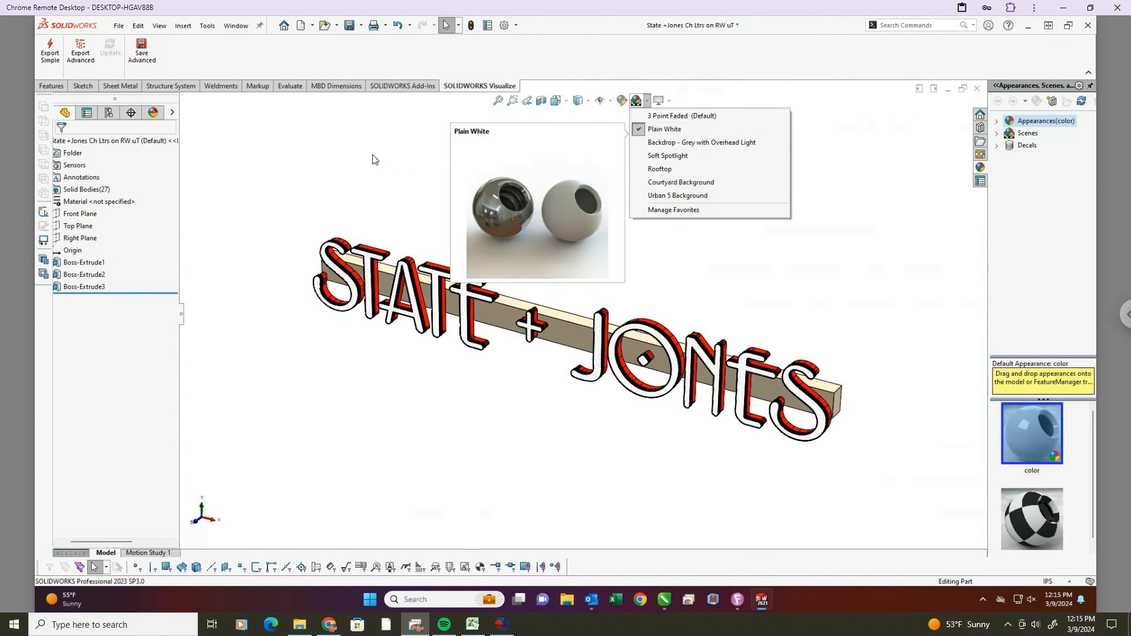
click(337, 156)
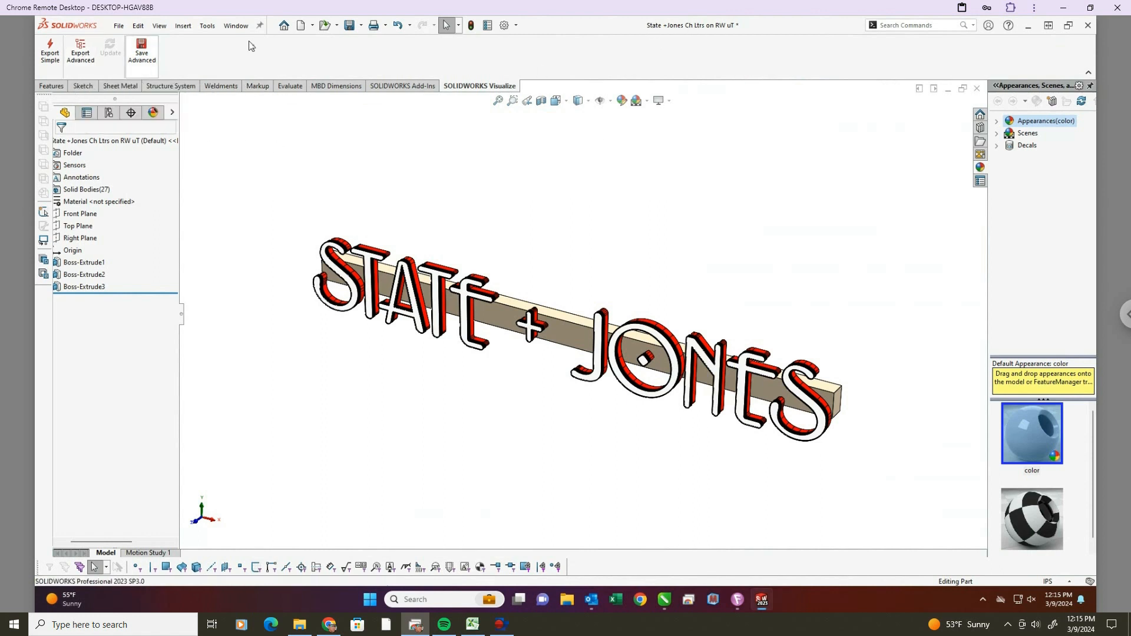
Save the part and send it to SOLIDWORKS Visualize with Export Advanced.
click(352, 27)
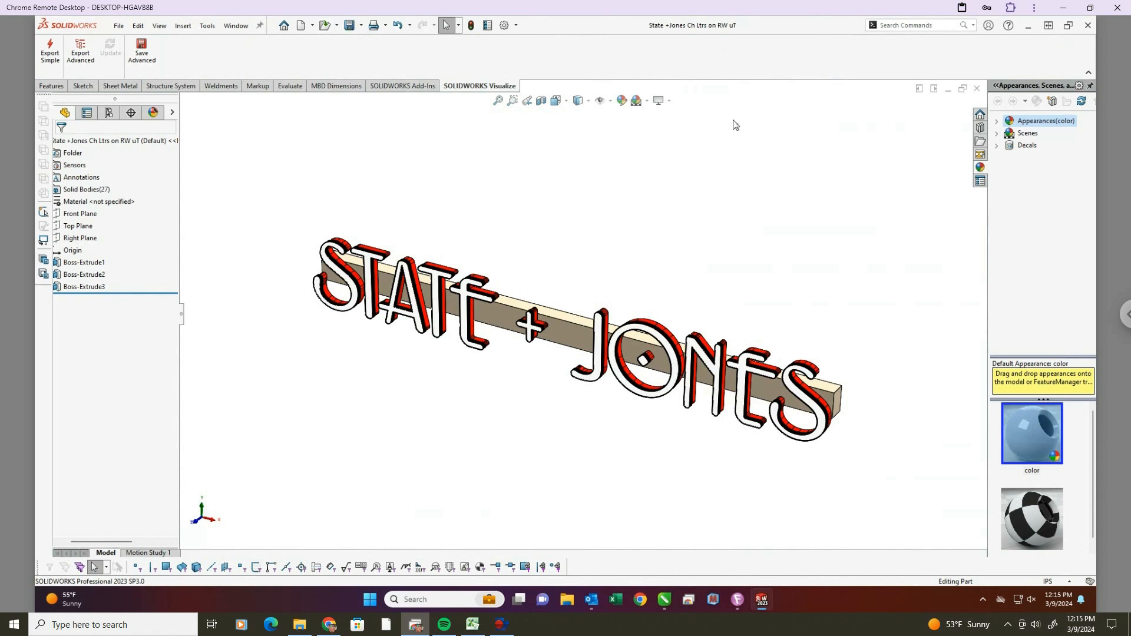
click(89, 52)
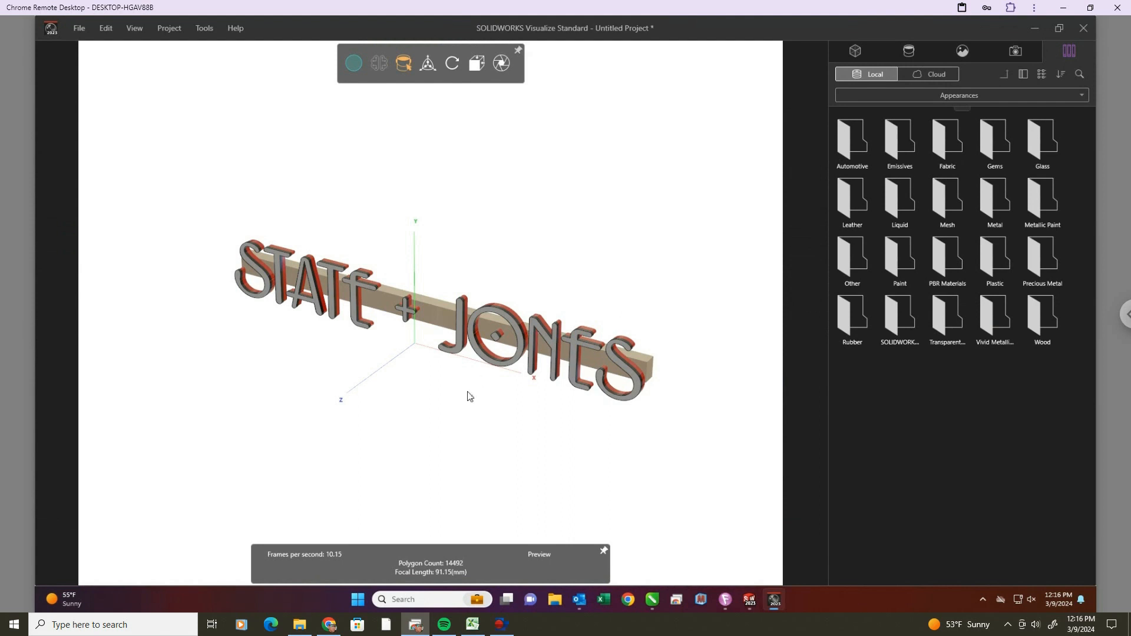
Examine the imported sign at different distances and from the STATE end, checking the letter faces, red sides and beam.
scroll(411, 343, up, 3)
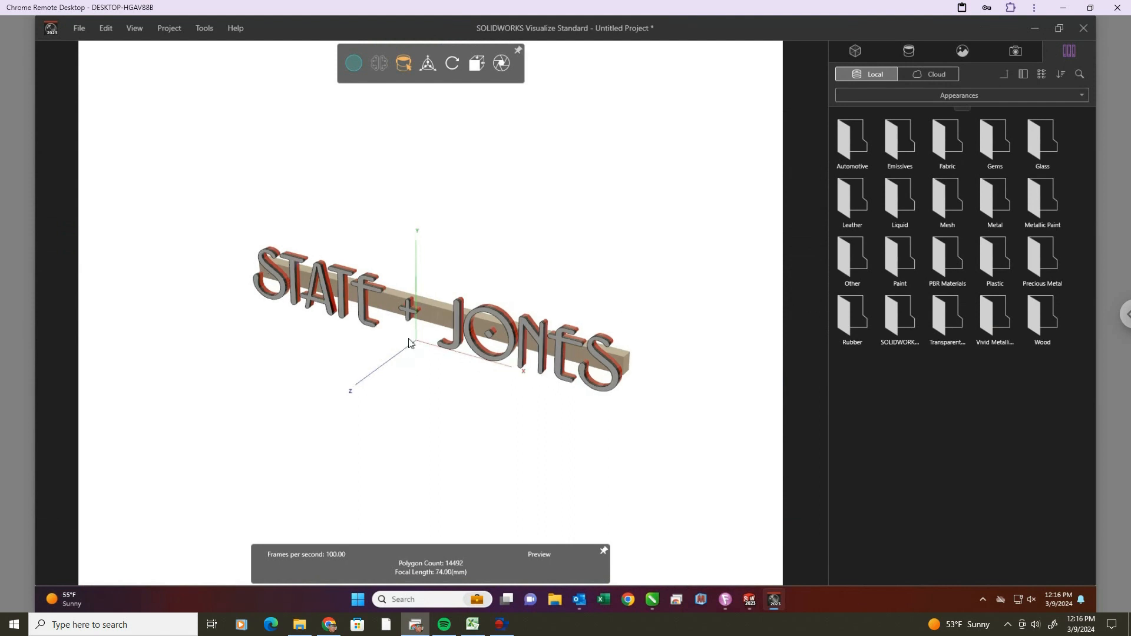
scroll(411, 344, up, 3)
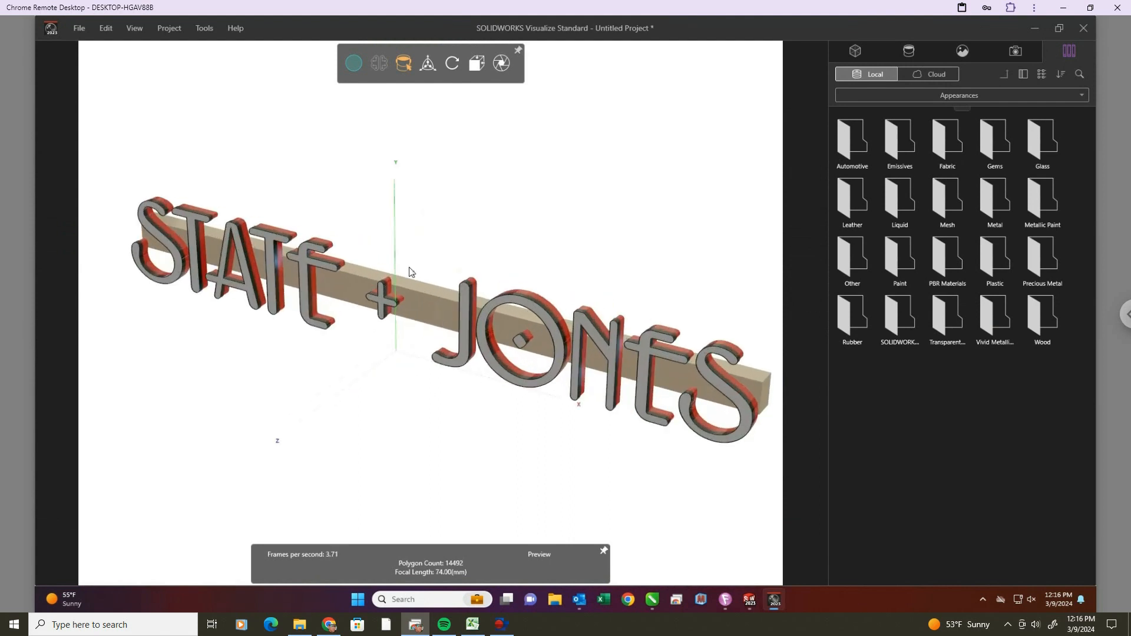
scroll(477, 279, down, 3)
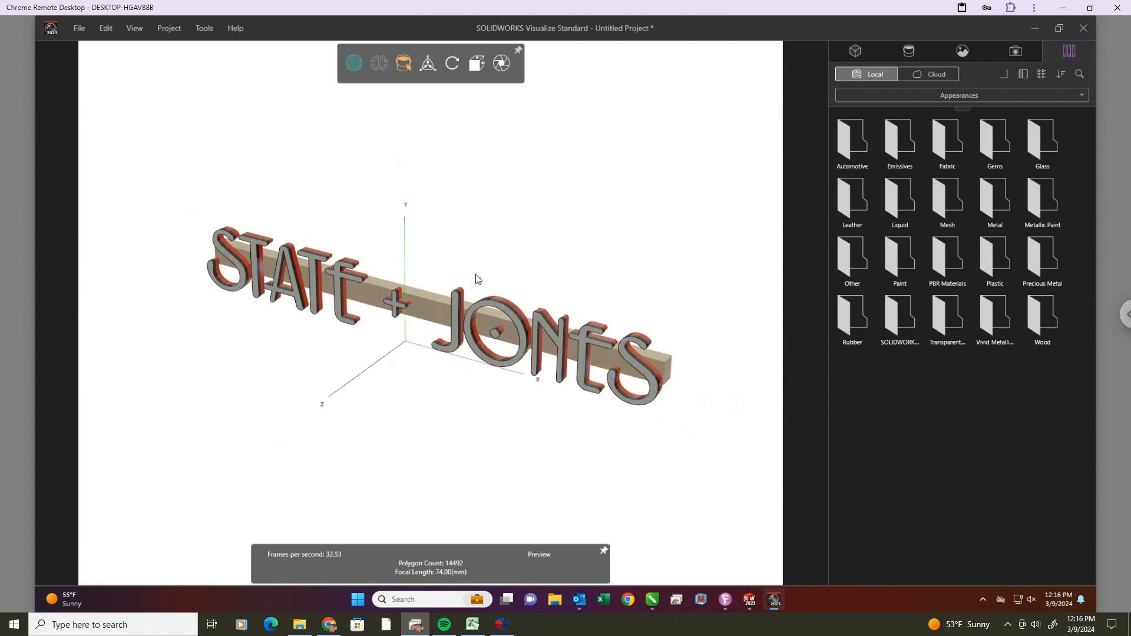
scroll(478, 279, up, 2)
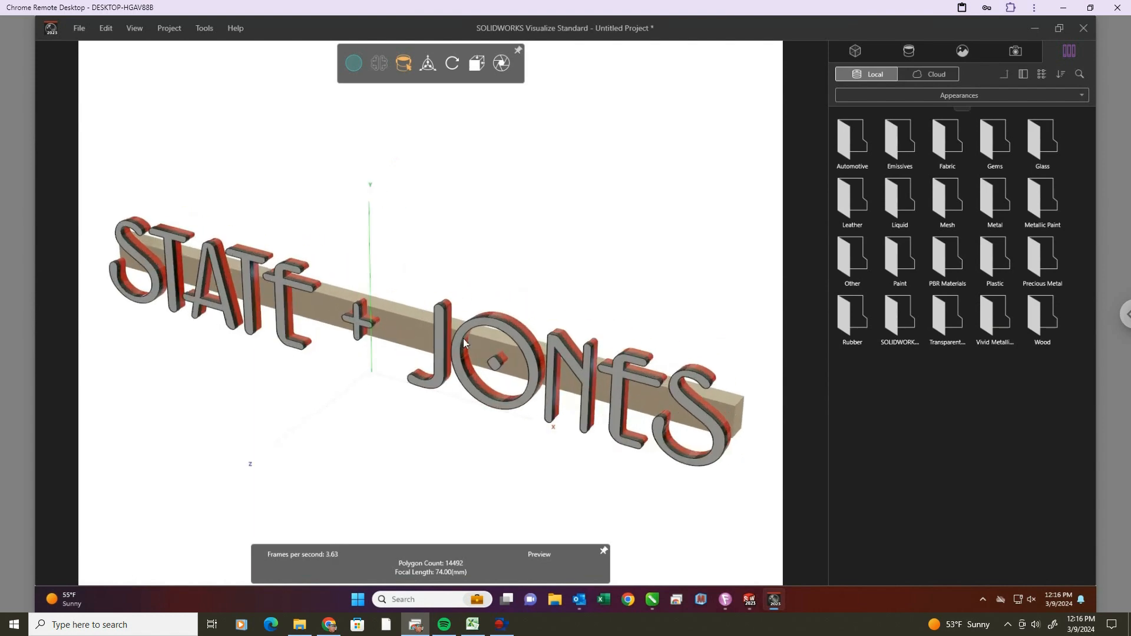
scroll(466, 343, down, 2)
drag(346, 404, 619, 278)
scroll(380, 287, up, 5)
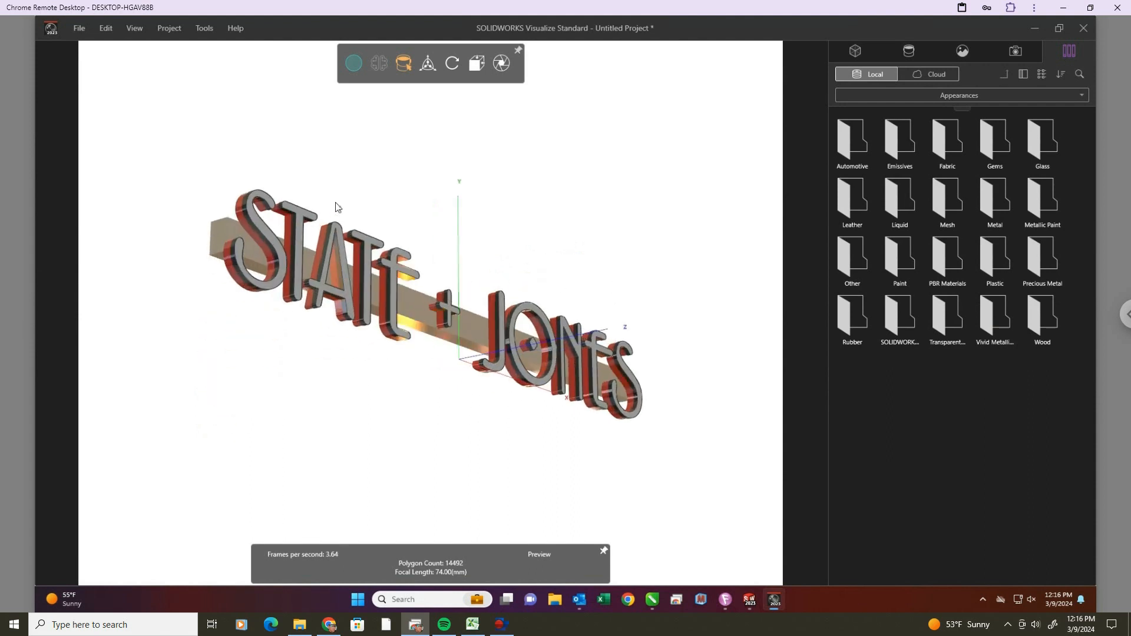
scroll(257, 319, down, 1)
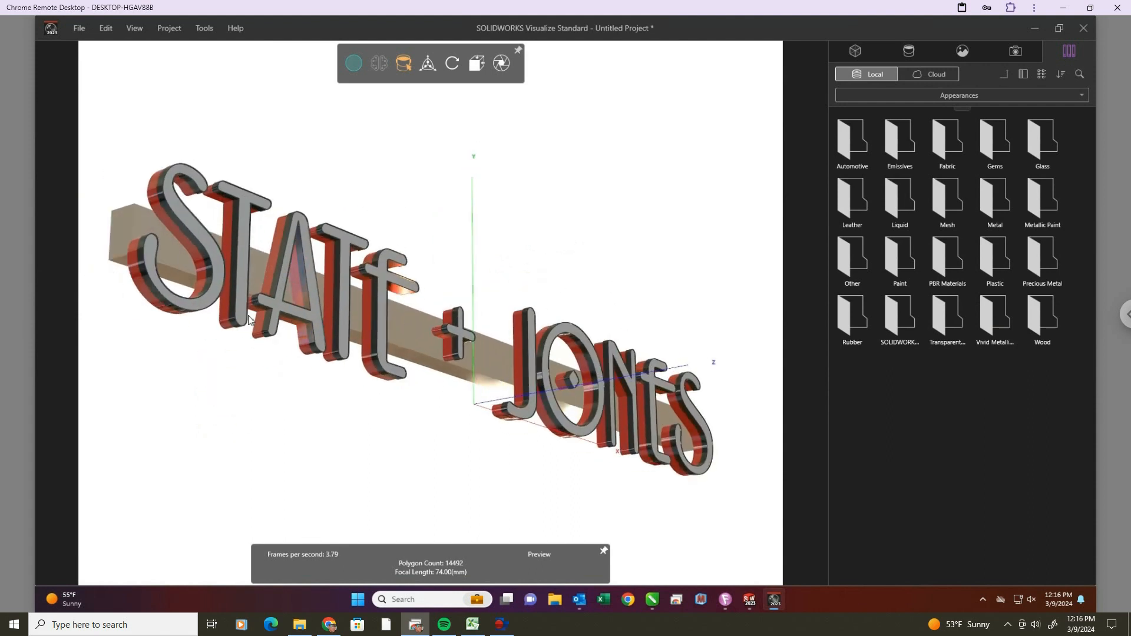
scroll(250, 319, up, 1)
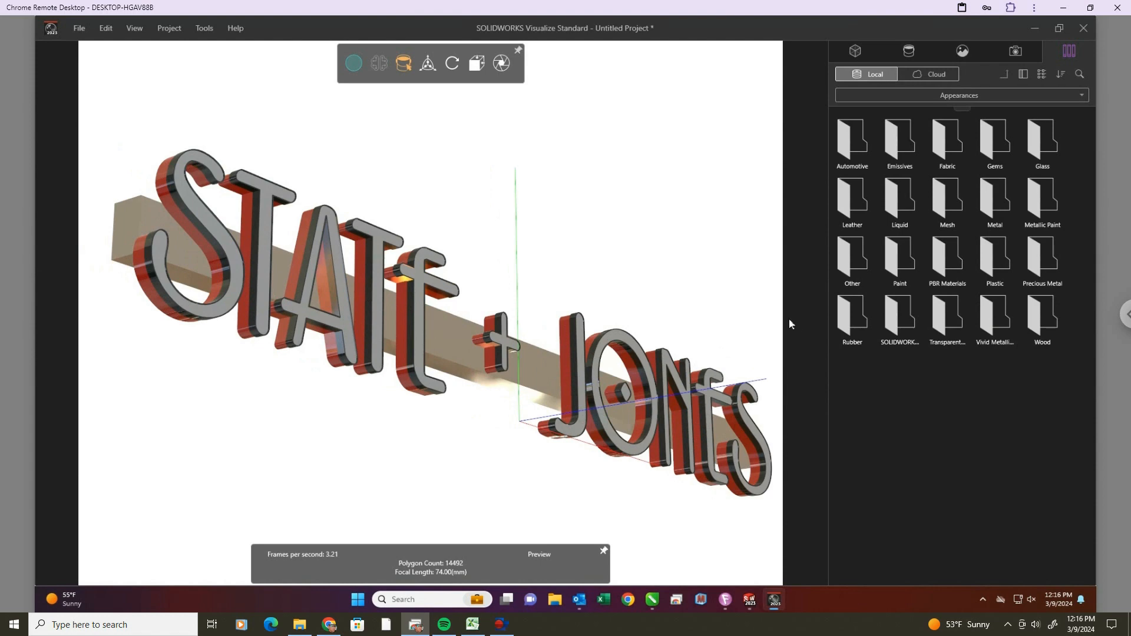
scroll(597, 308, down, 1)
scroll(597, 306, up, 1)
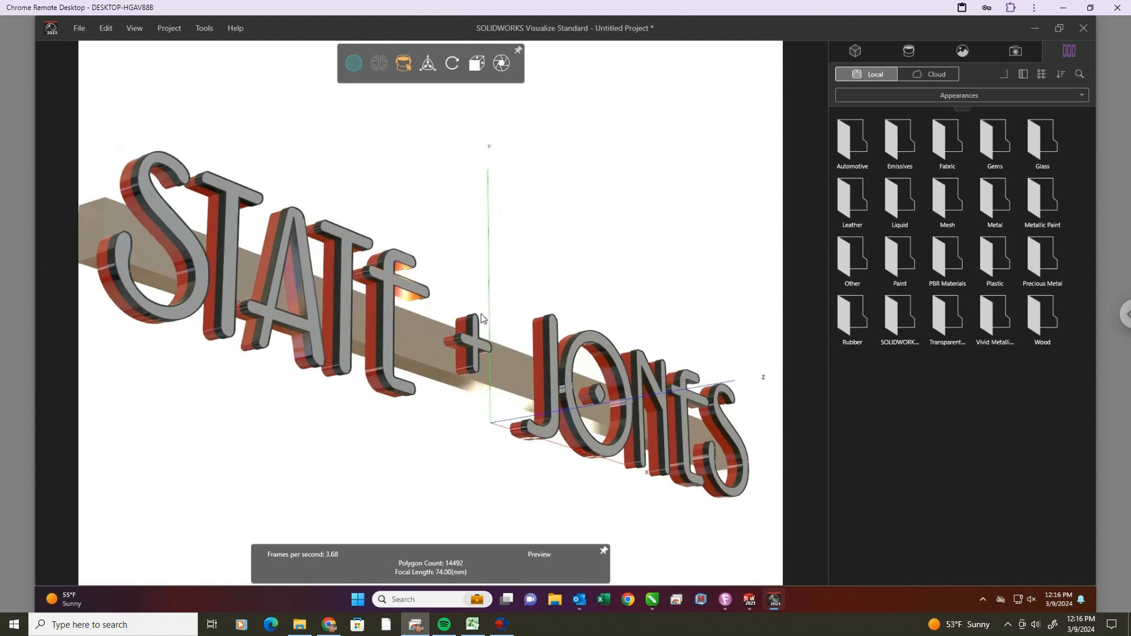
scroll(356, 306, down, 1)
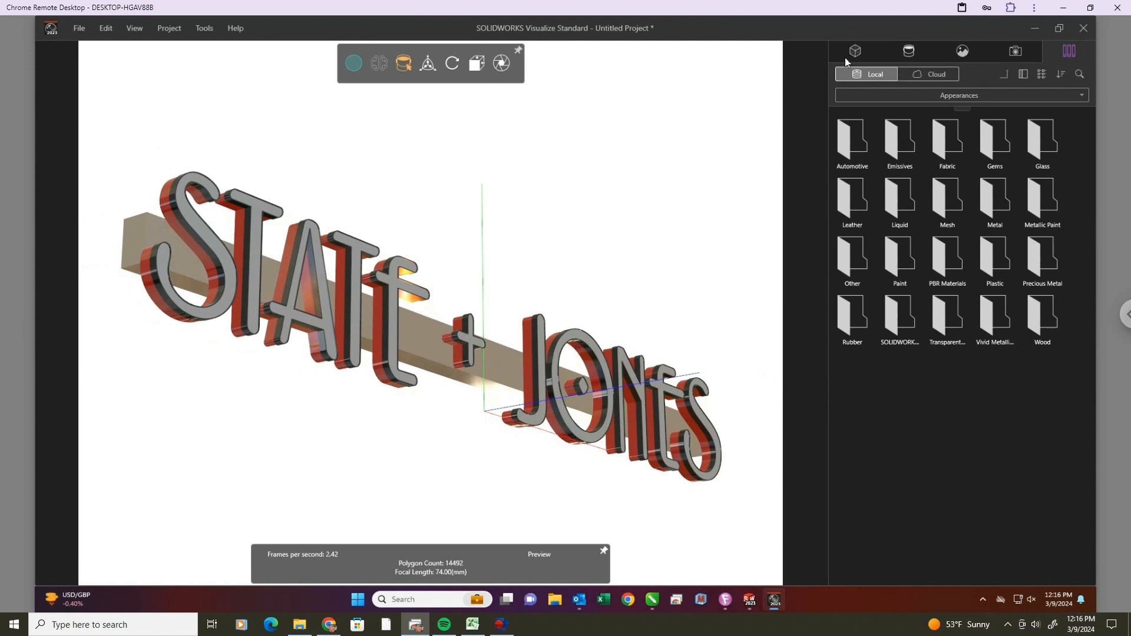
Change the red "color" appearance to the Paint type and lower its clearcoat to 1.40.
click(909, 53)
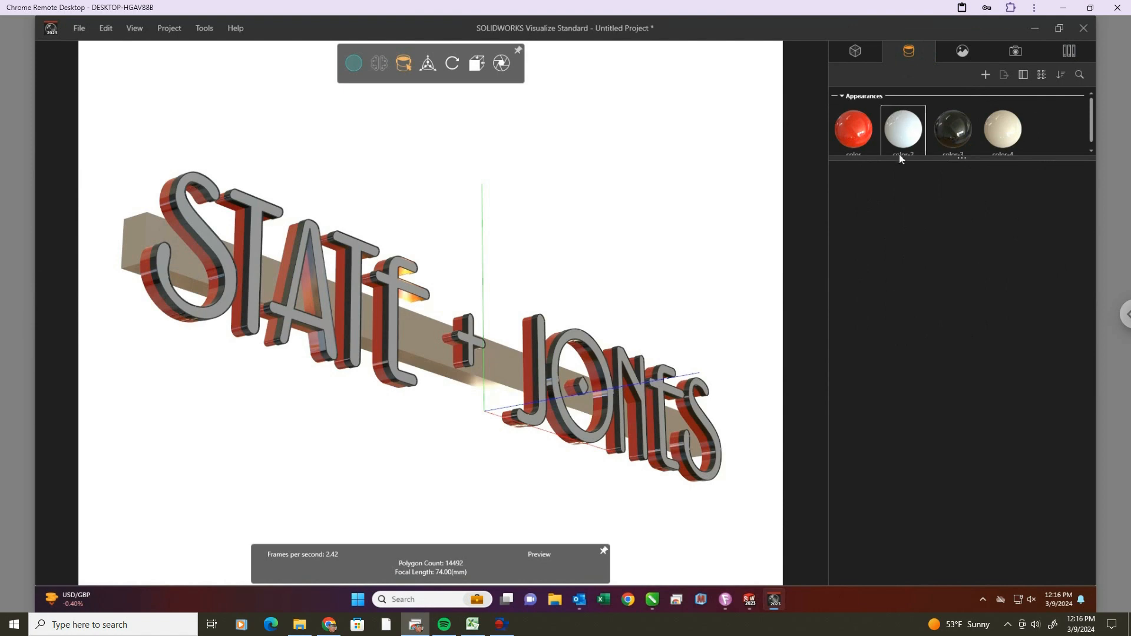
drag(969, 161, 982, 321)
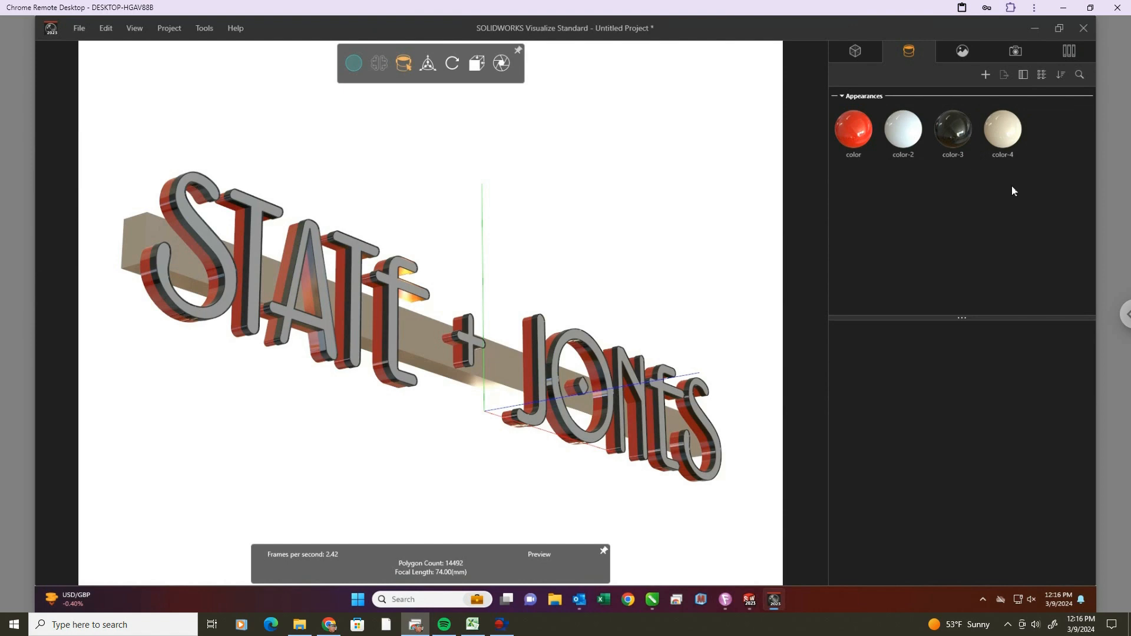
click(863, 129)
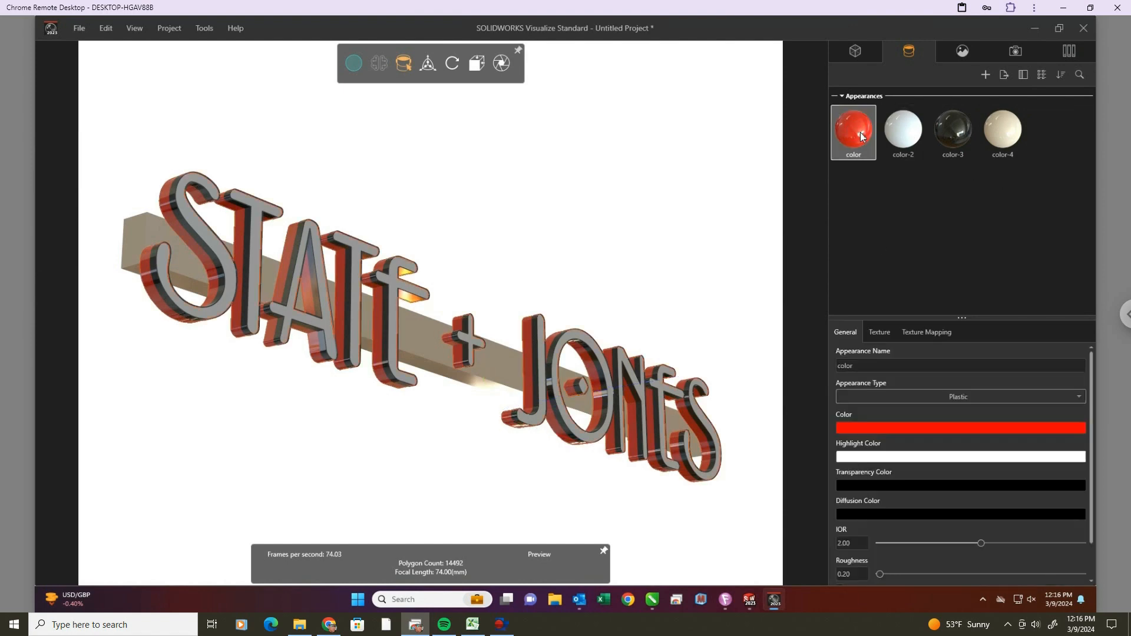
click(946, 397)
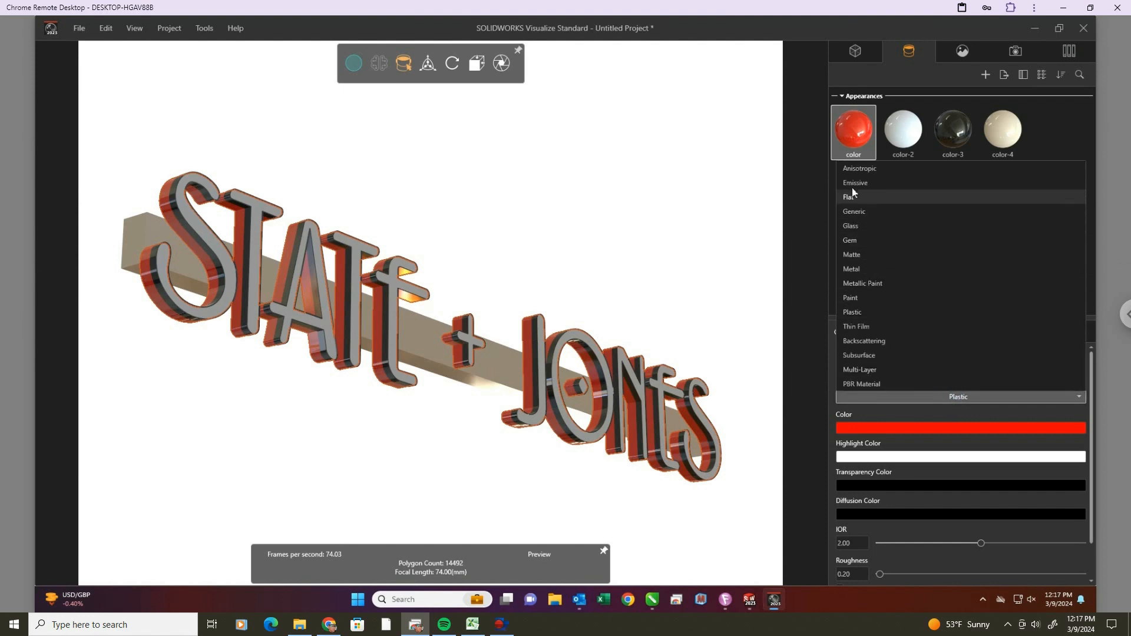
click(852, 299)
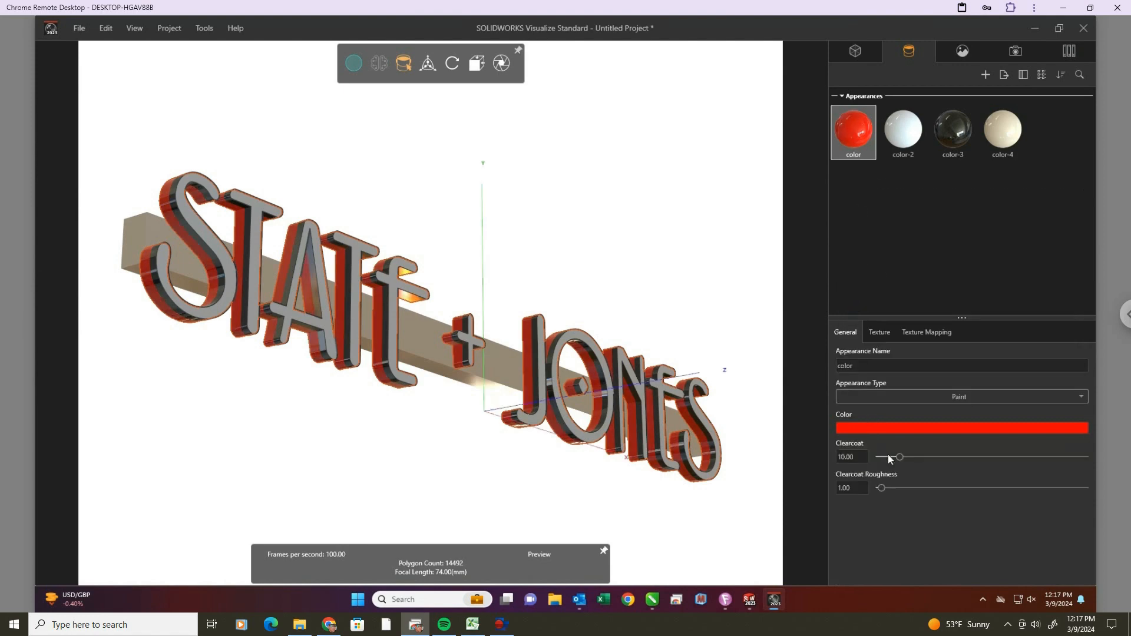
drag(902, 458, 884, 458)
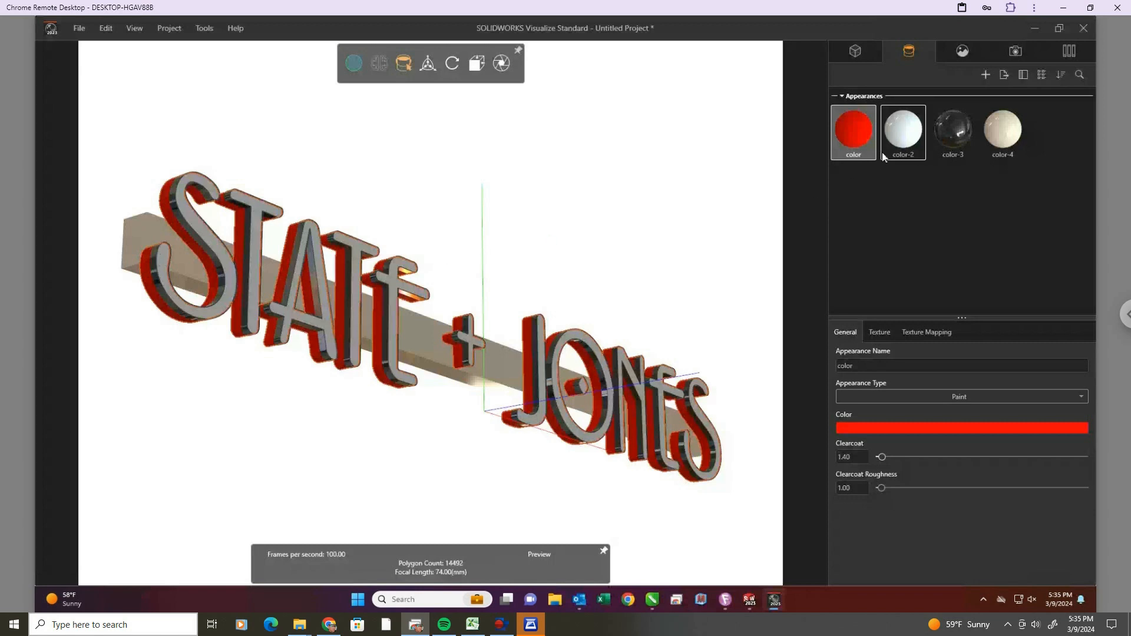
Change the white "color-2" appearance of the letter faces to the Emissive type with a brightness of 3.
click(902, 144)
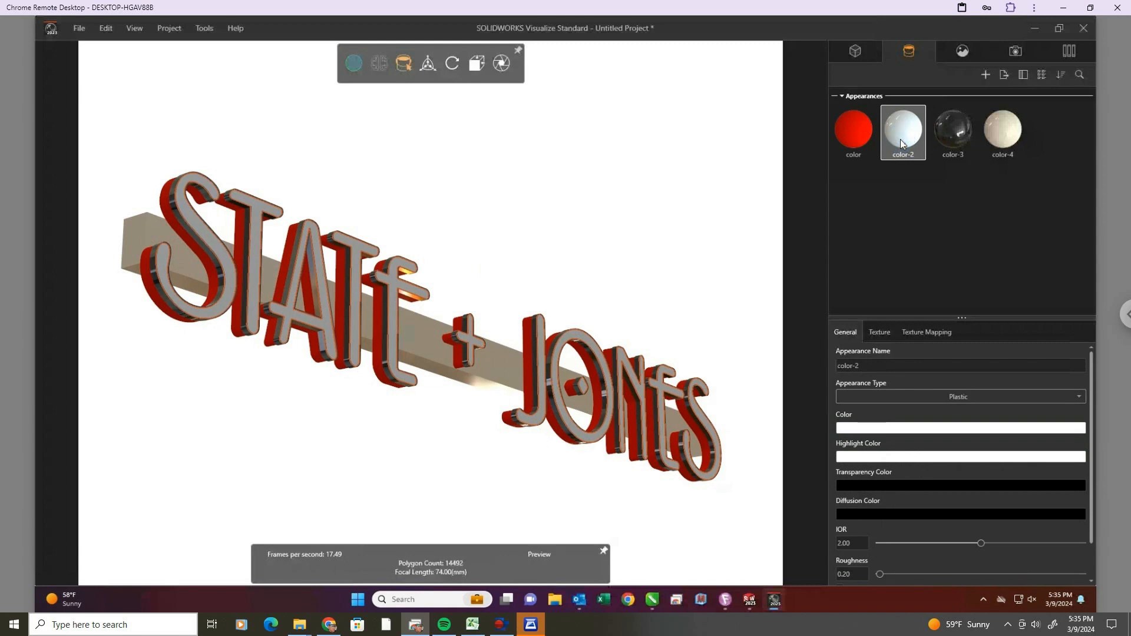
click(973, 397)
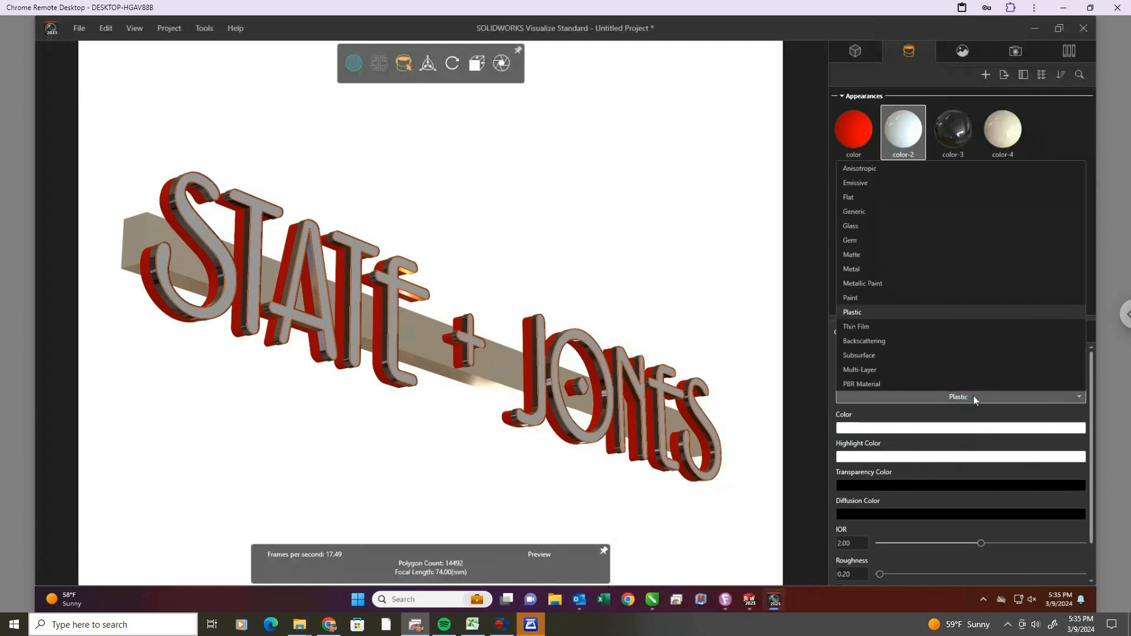
click(855, 184)
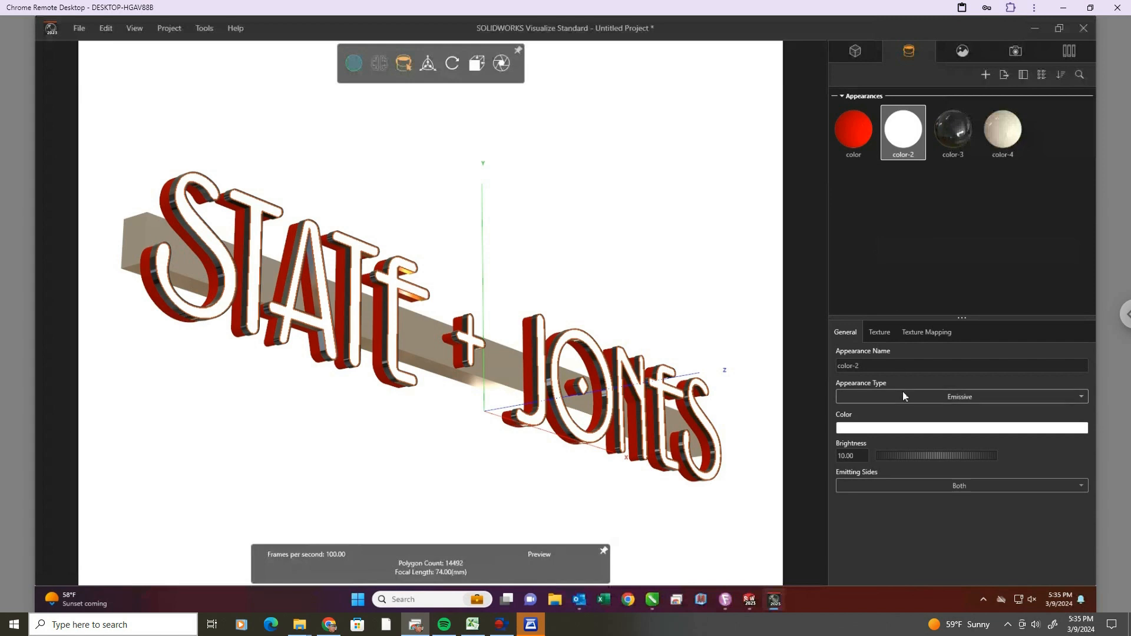
click(858, 455)
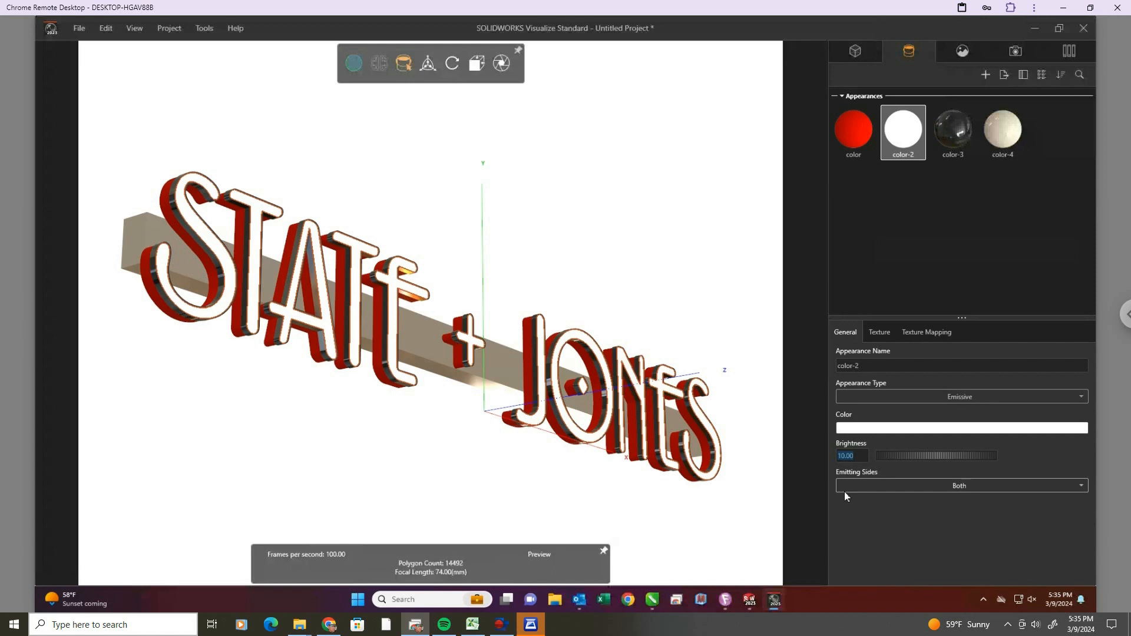
text(3)
key(Return)
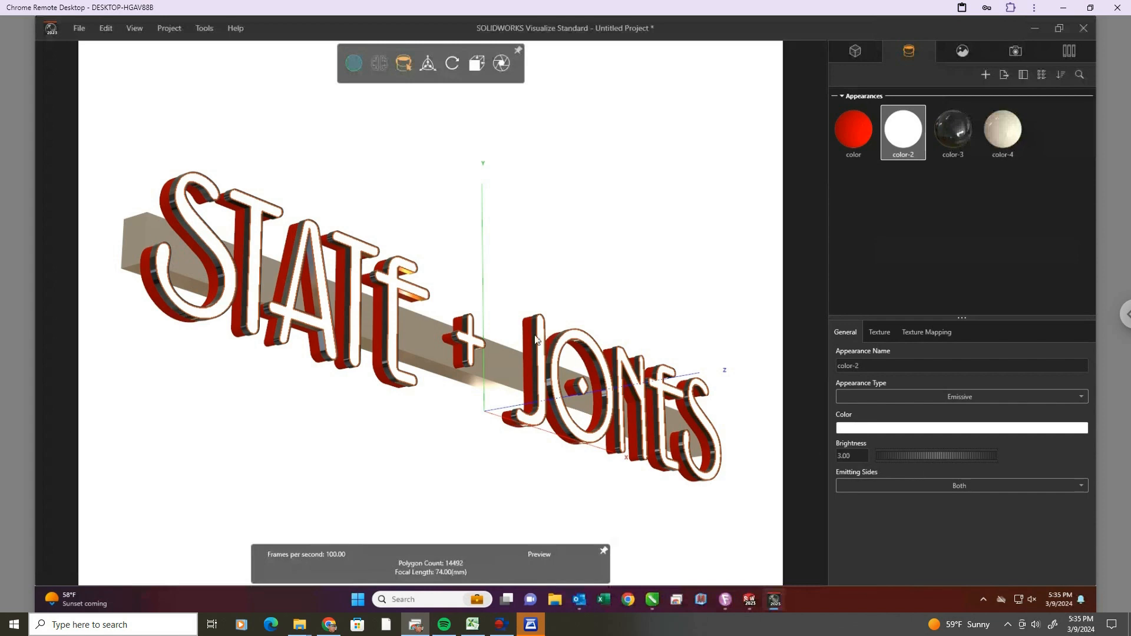
Set the highlight color of the black "color-3" appearance to a light grey with K 16.
click(948, 147)
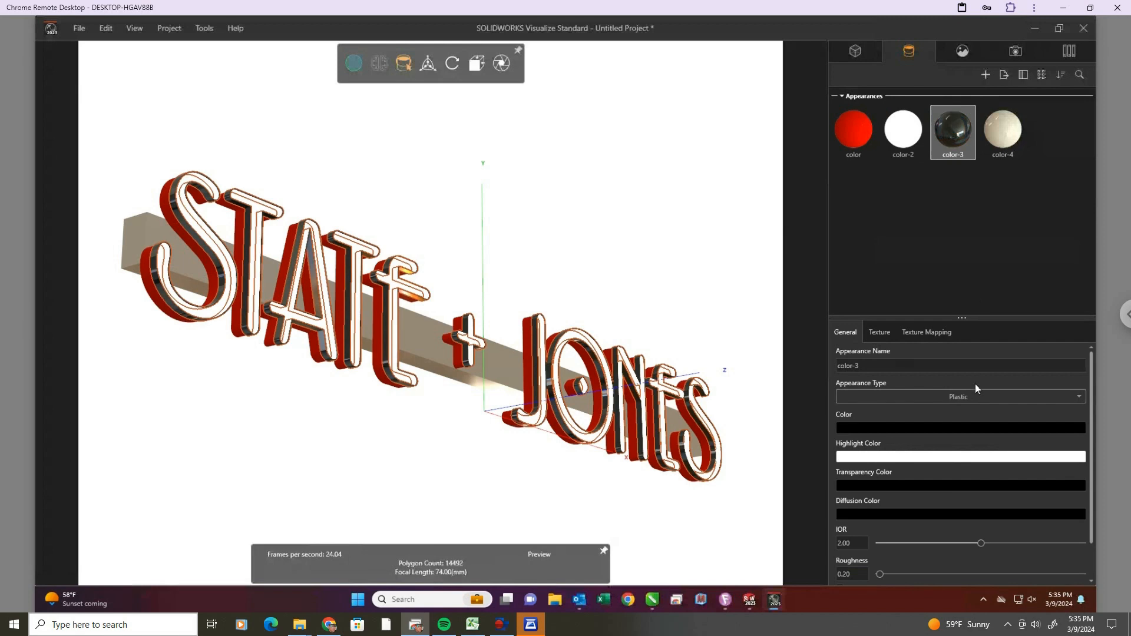
click(879, 458)
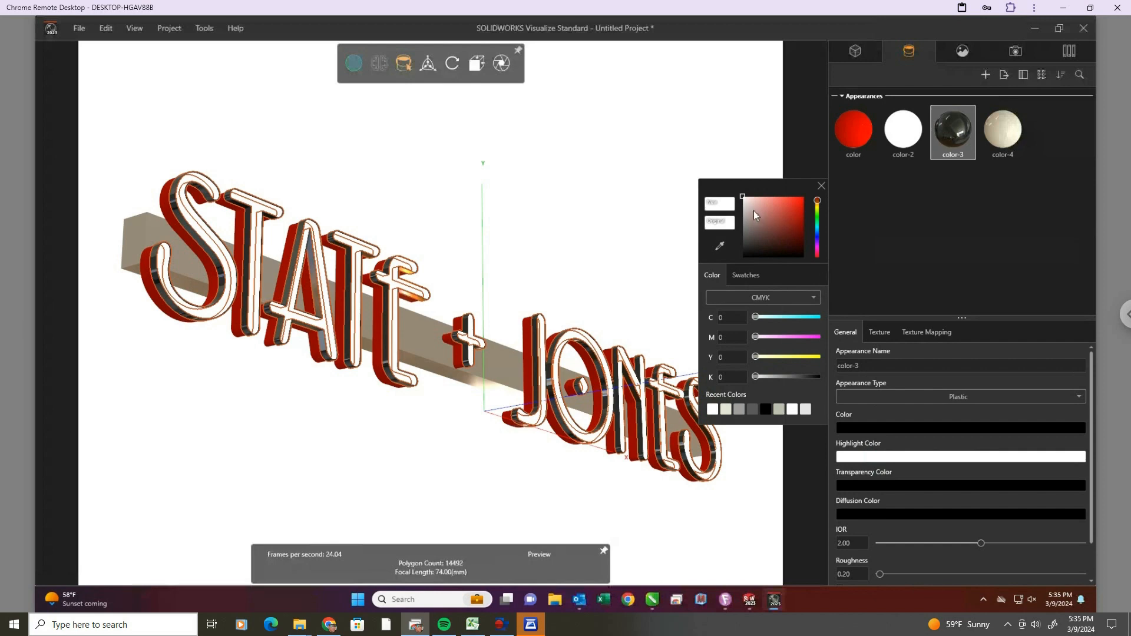
drag(745, 203, 741, 207)
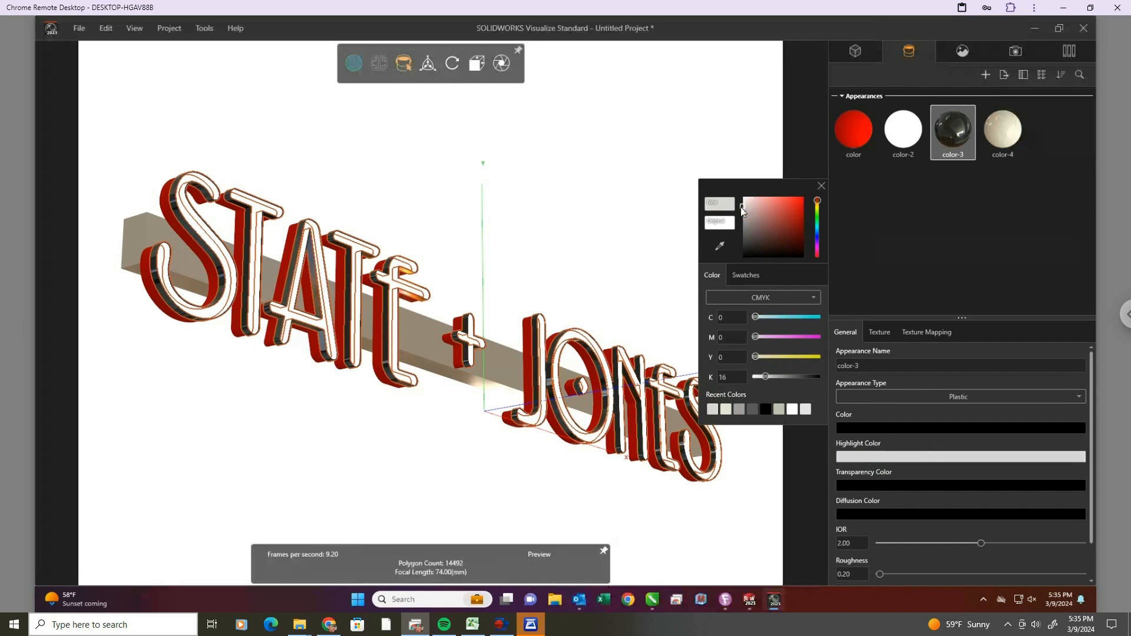
click(876, 247)
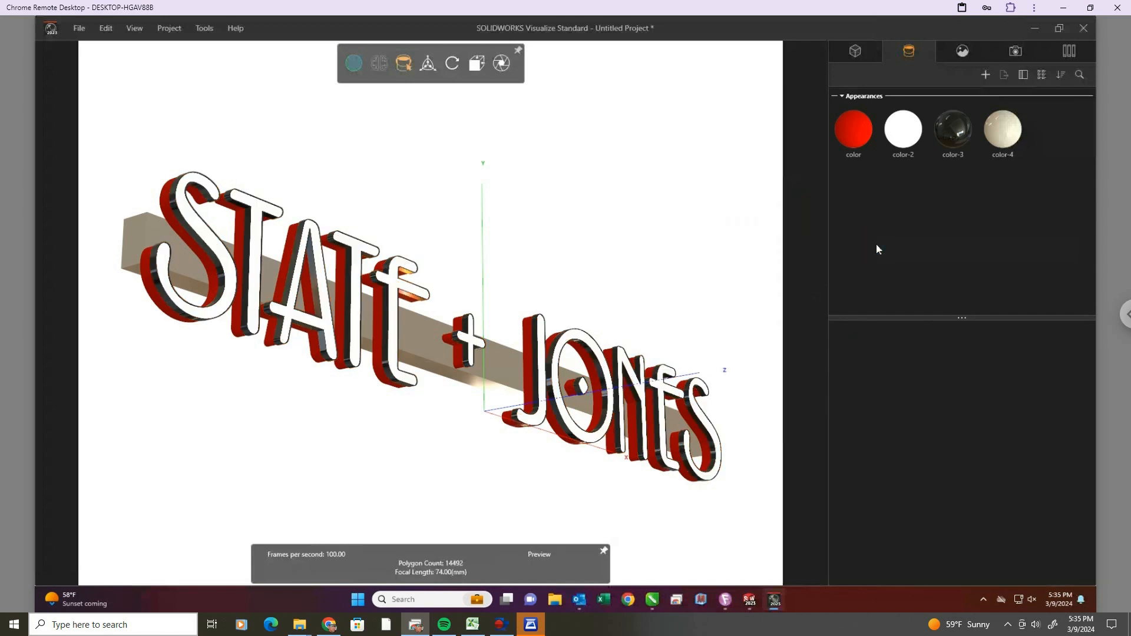
Change the cream "color-4" appearance of the beam to the Paint type and lower its clearcoat to 1.74.
click(1000, 132)
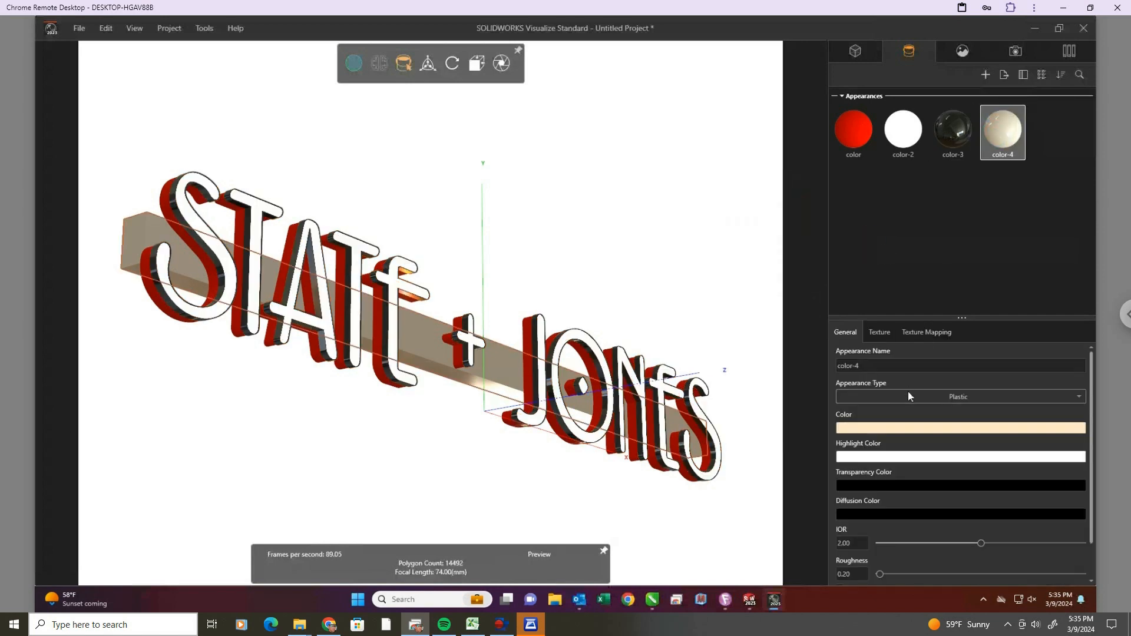
click(933, 403)
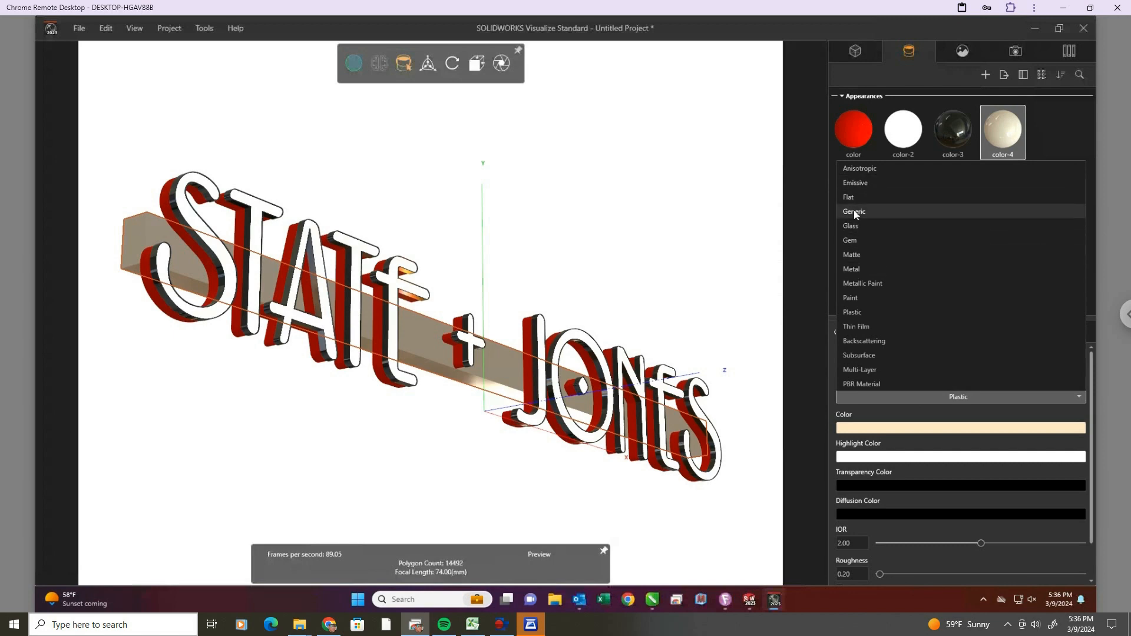
click(852, 296)
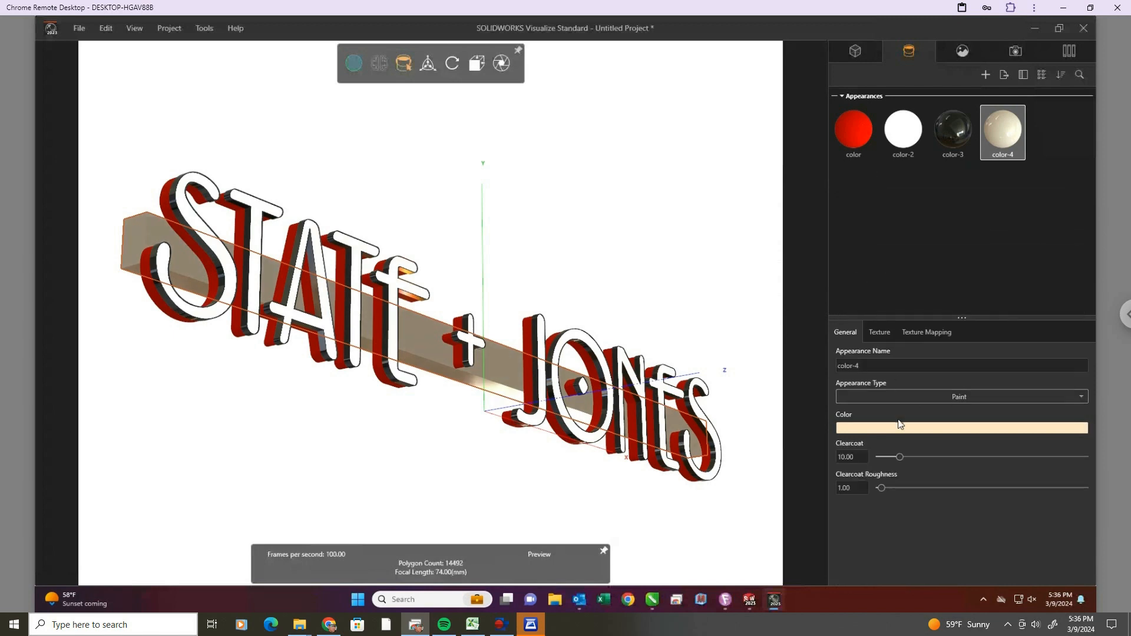
drag(896, 459, 882, 462)
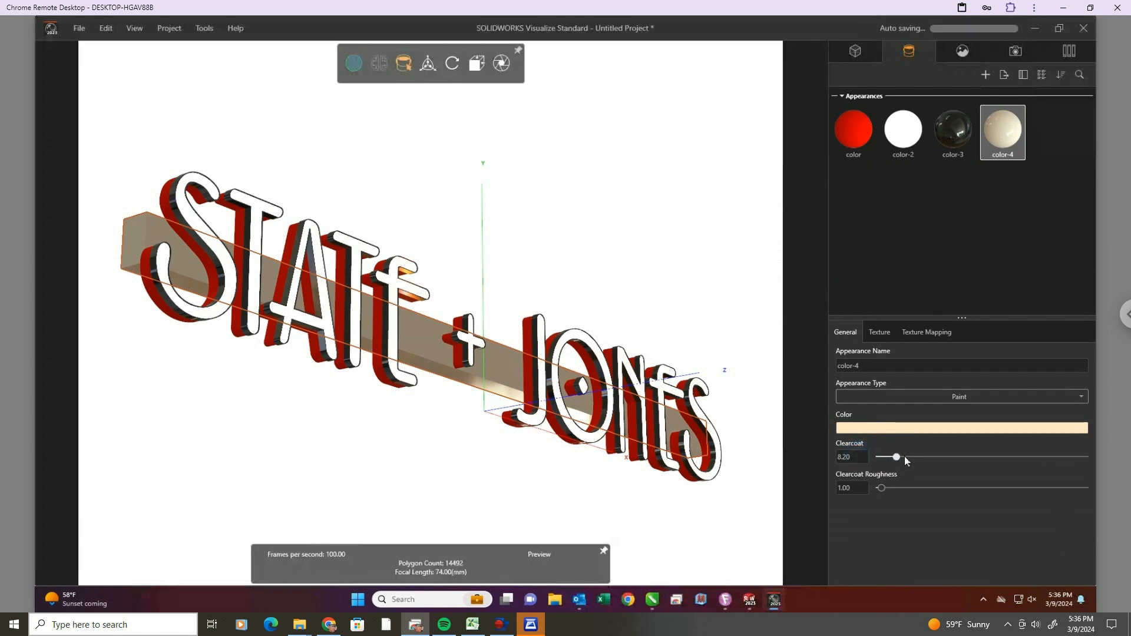
click(899, 457)
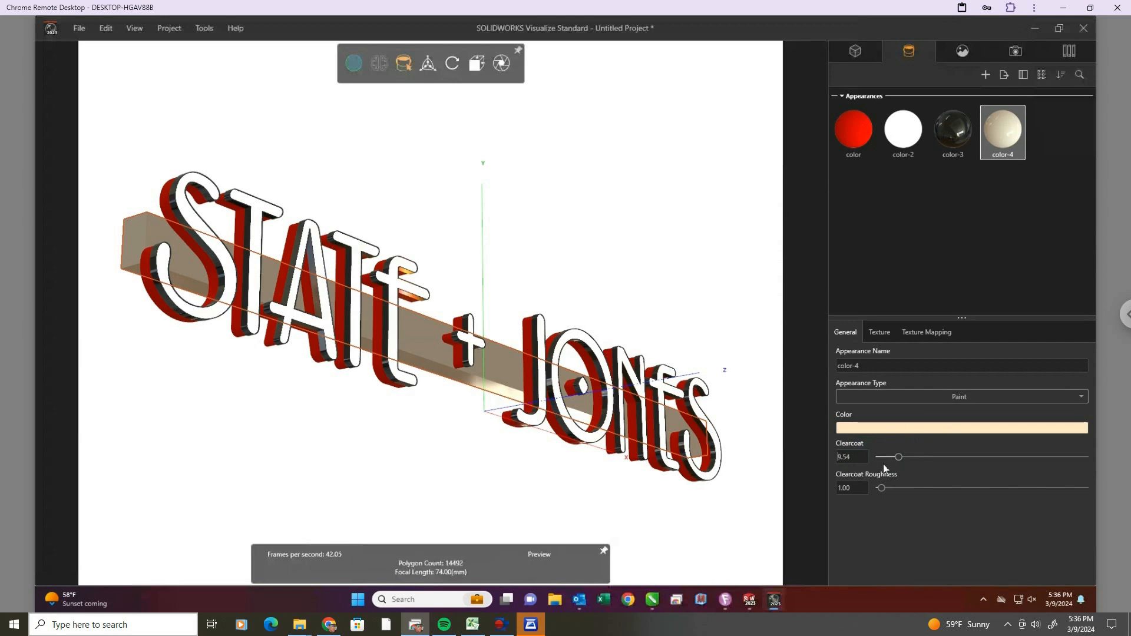
click(885, 458)
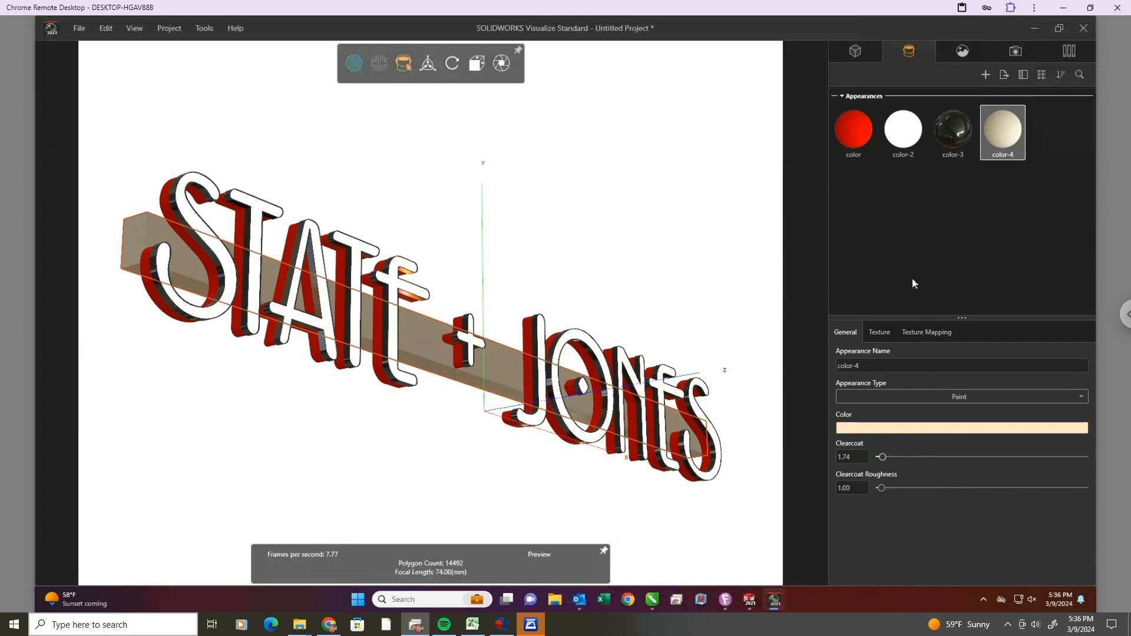
click(909, 254)
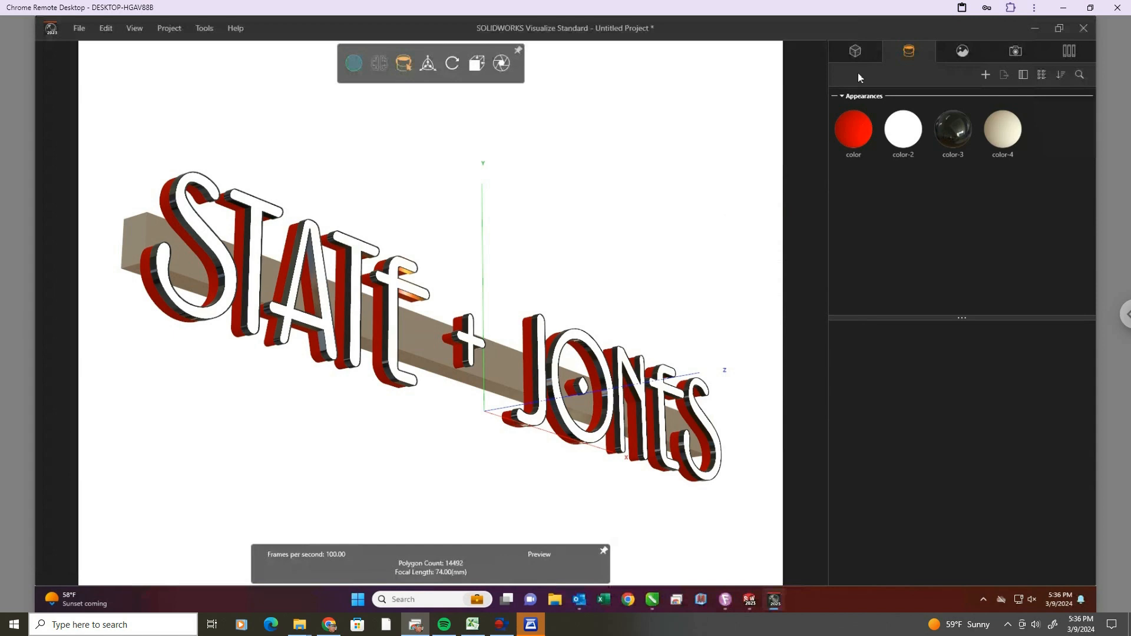
Try white as the paint color of the red "color" appearance, and restore its original red.
click(854, 130)
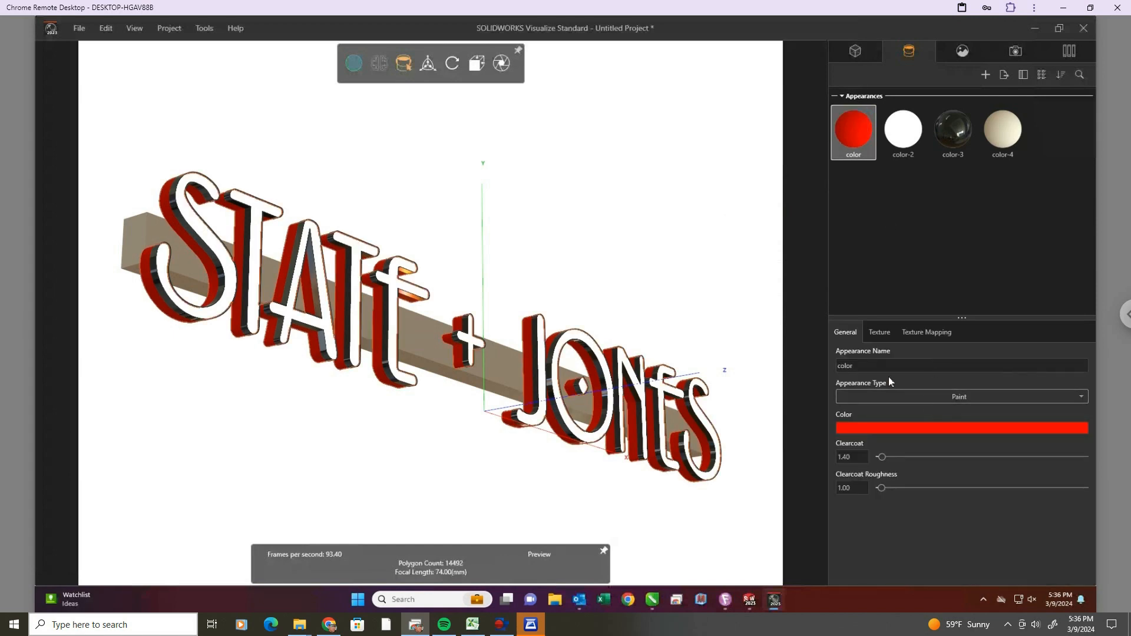
click(916, 428)
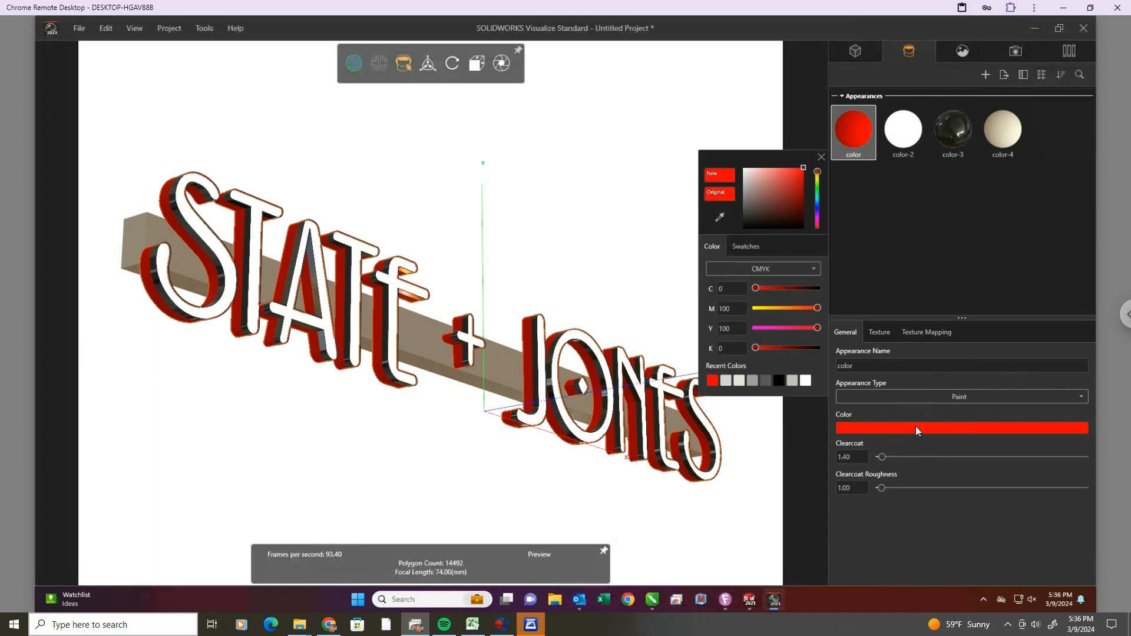
click(804, 382)
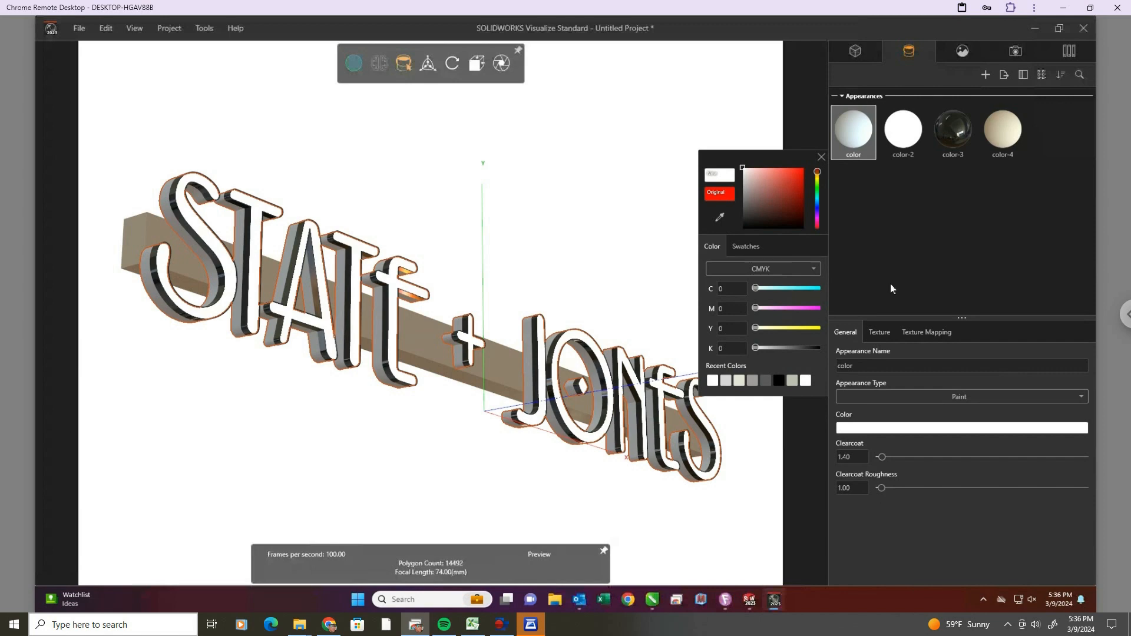
click(727, 199)
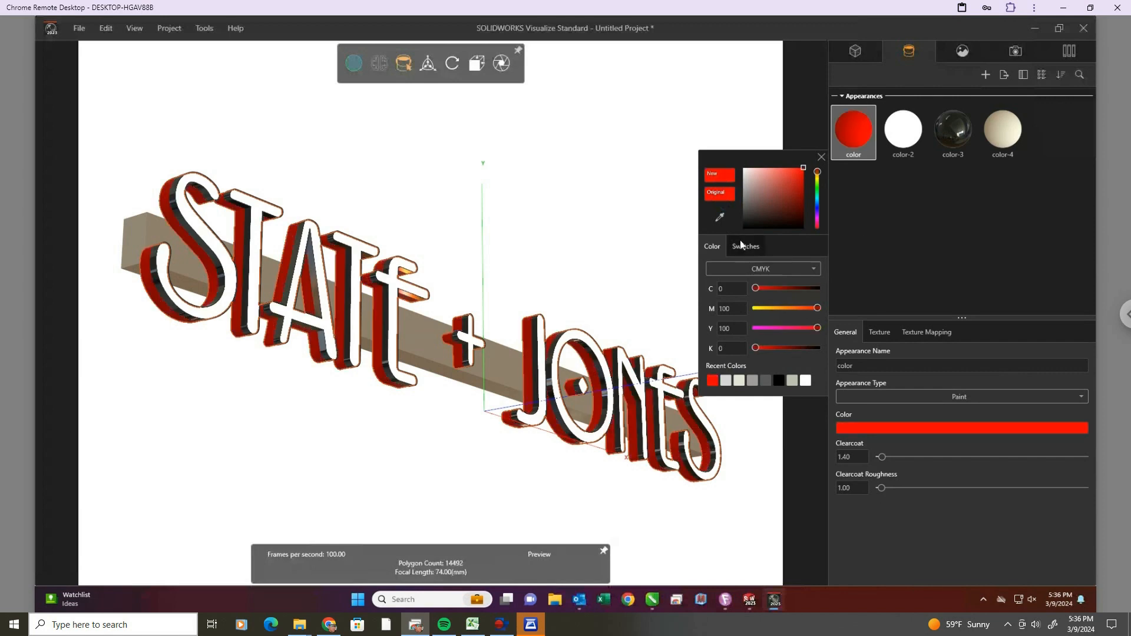
click(876, 257)
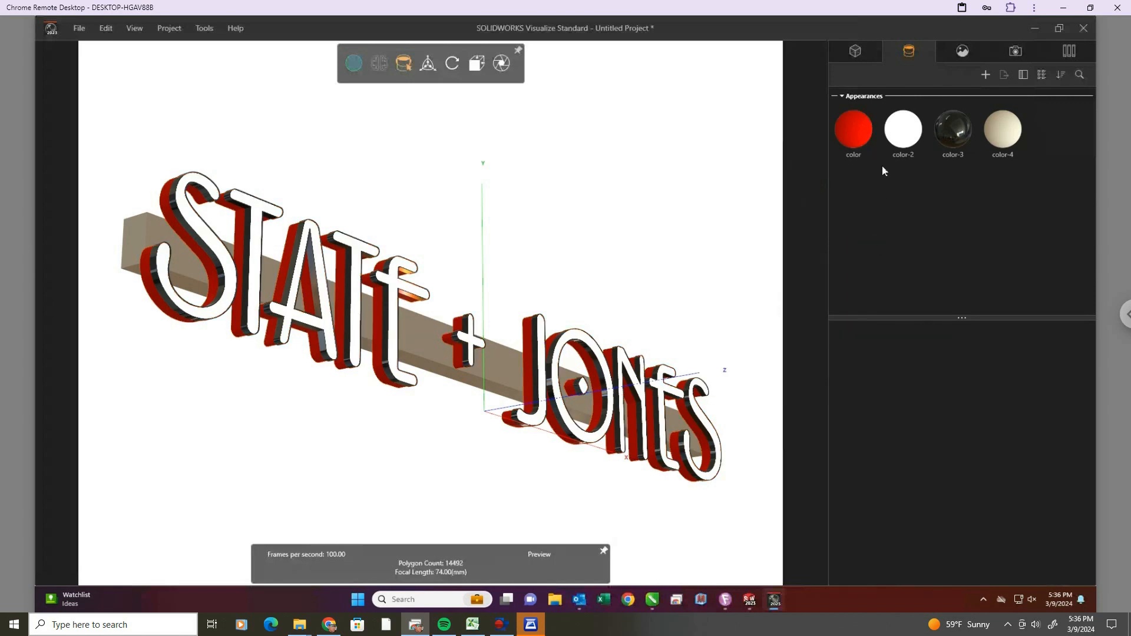
Activate the High Contrast Ramp environment for the scene and rotate it to 235.2.
click(965, 52)
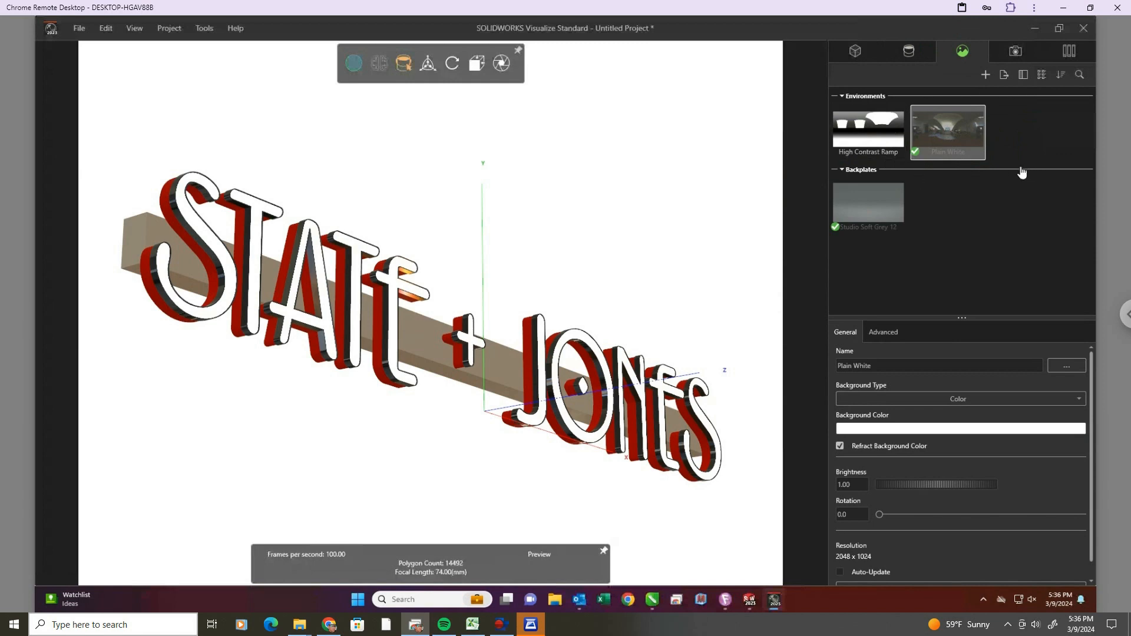
double_click(890, 135)
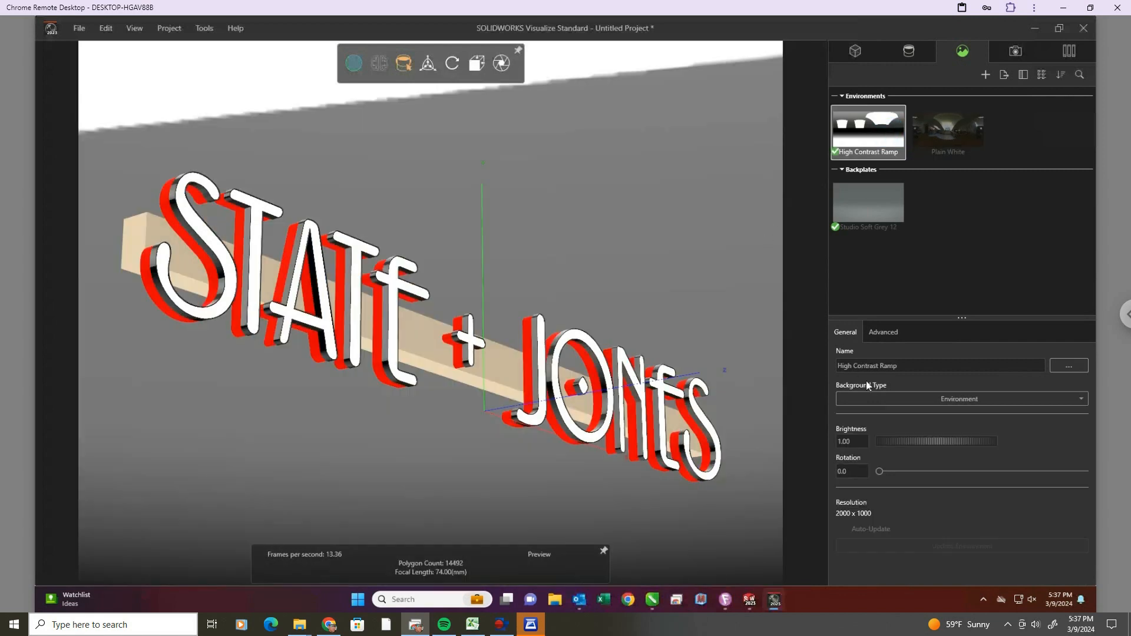
drag(879, 469, 1016, 471)
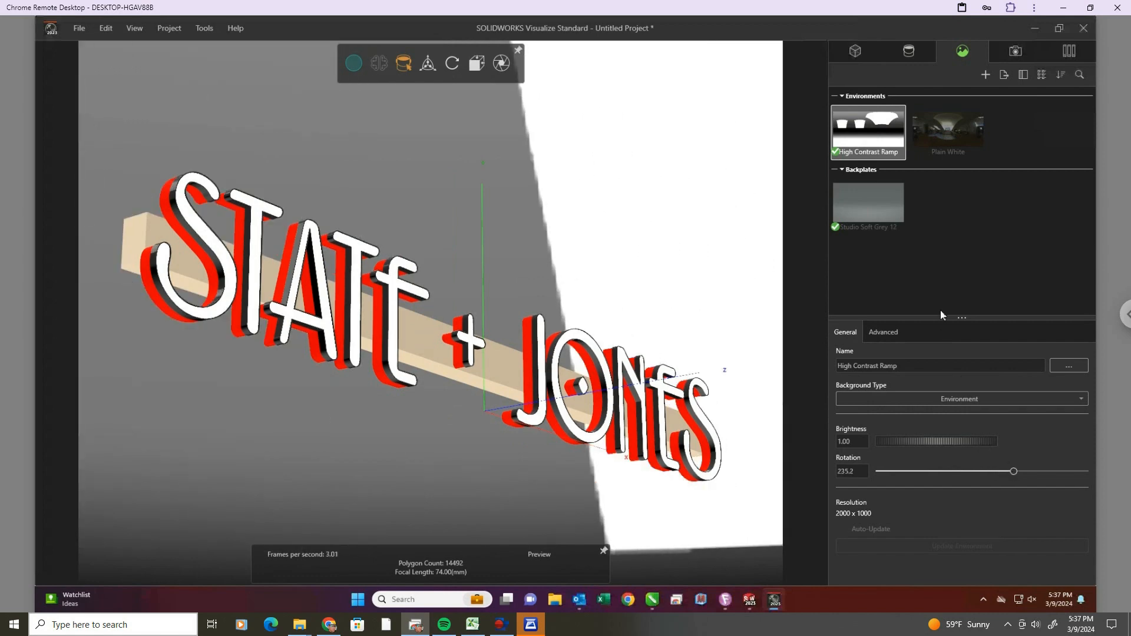
Add the sky image sky_ex01_1600[1] from the DAYTIME folder of MATTS BACKGROUND PICS as a new backplate.
right_click(943, 228)
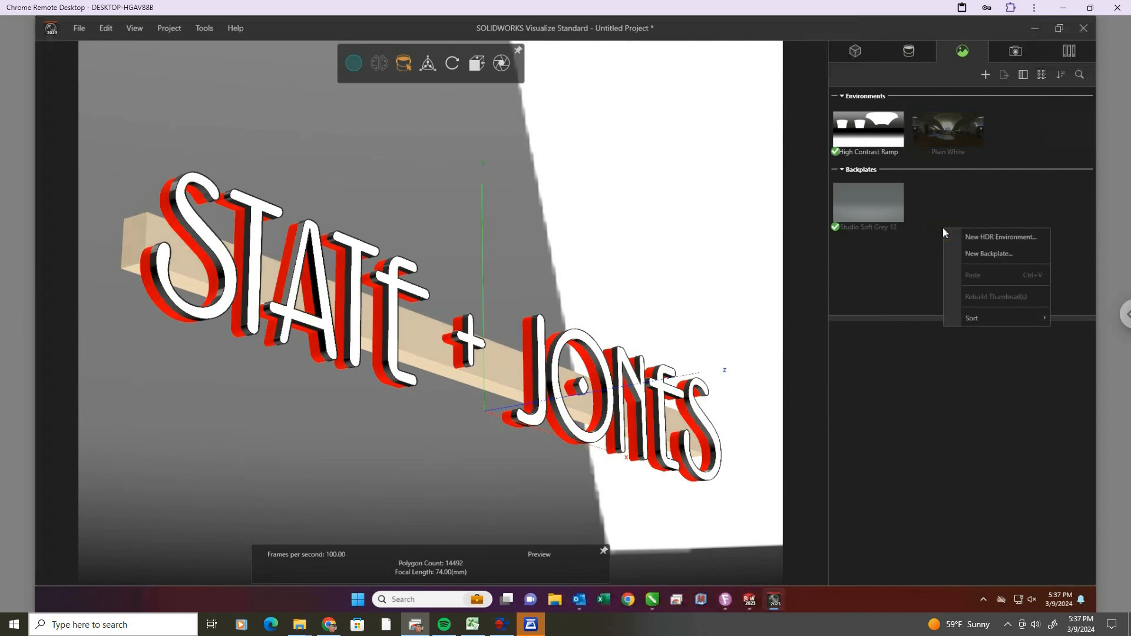
click(968, 256)
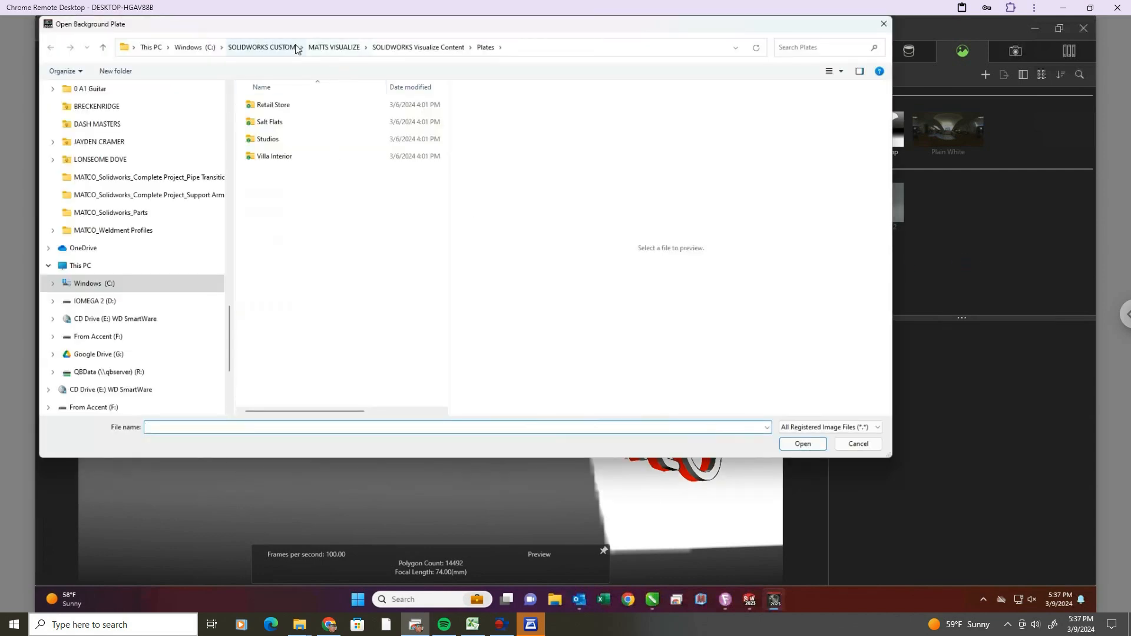
click(328, 51)
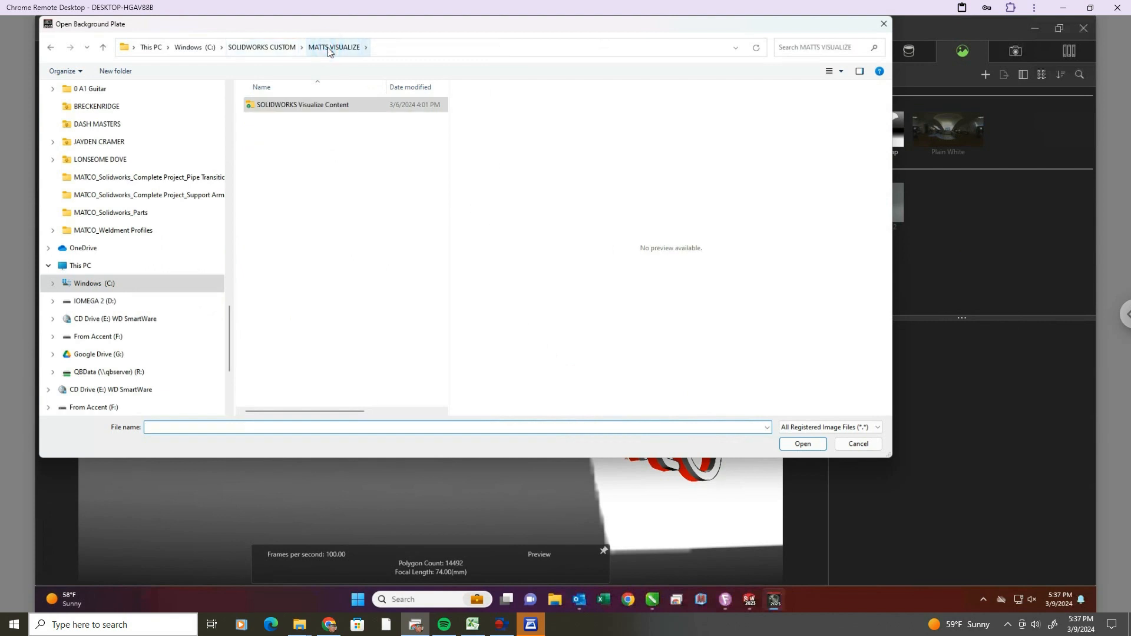
click(285, 47)
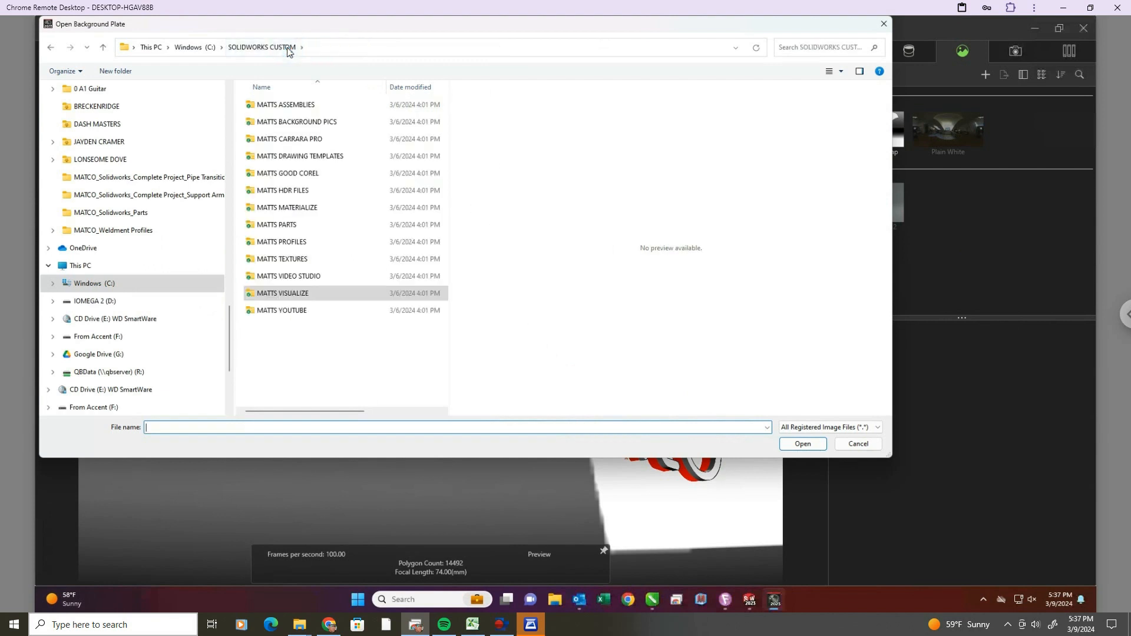
double_click(301, 123)
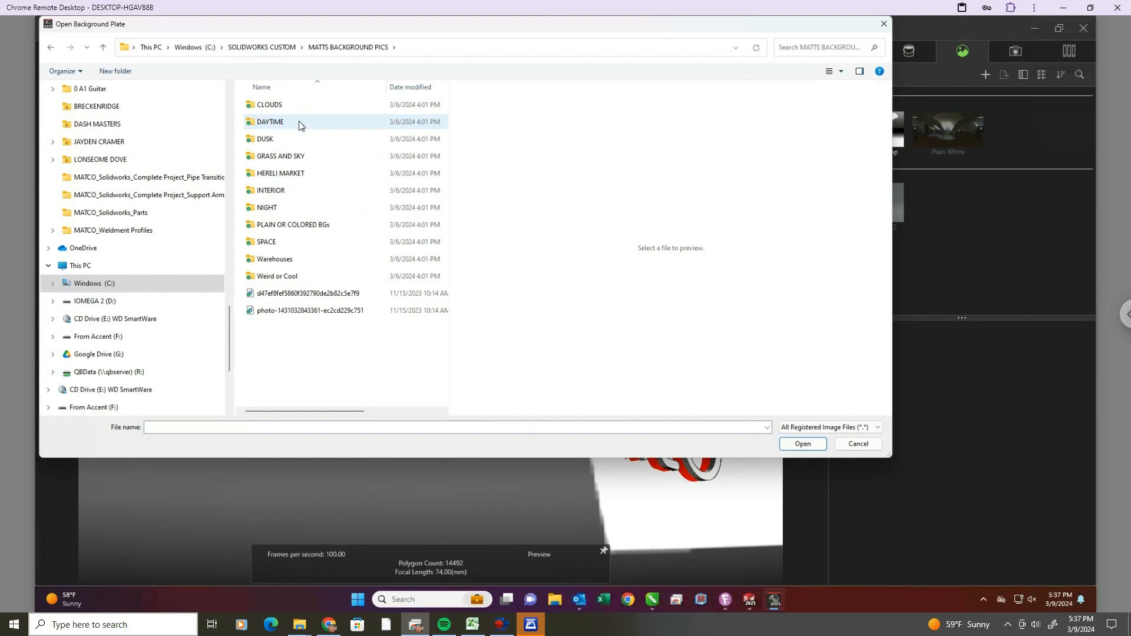
double_click(301, 123)
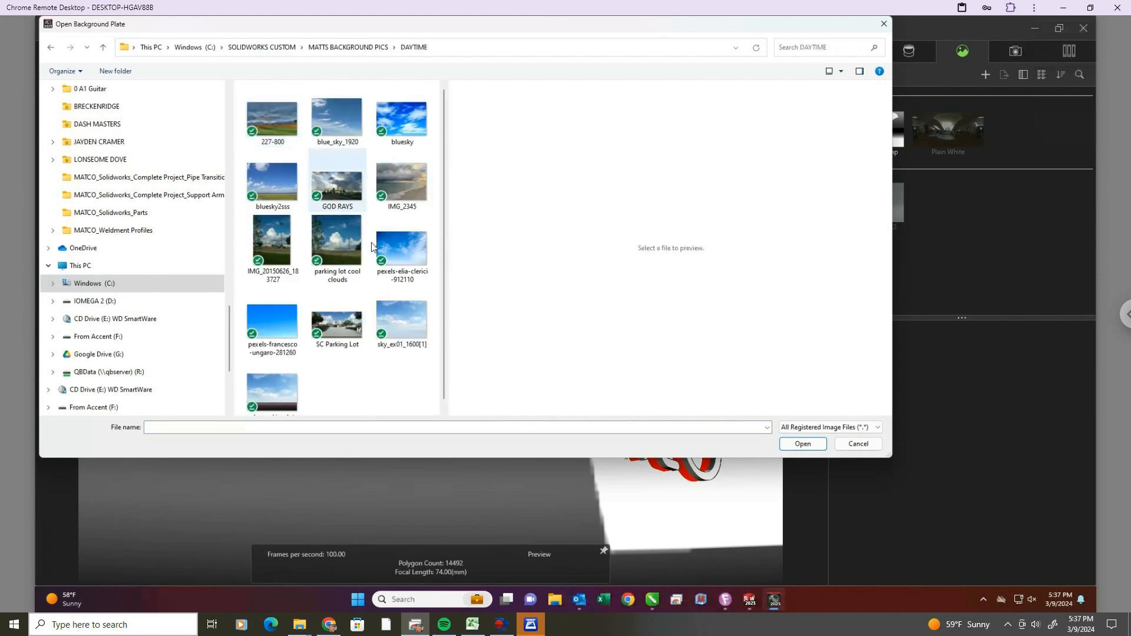
click(405, 309)
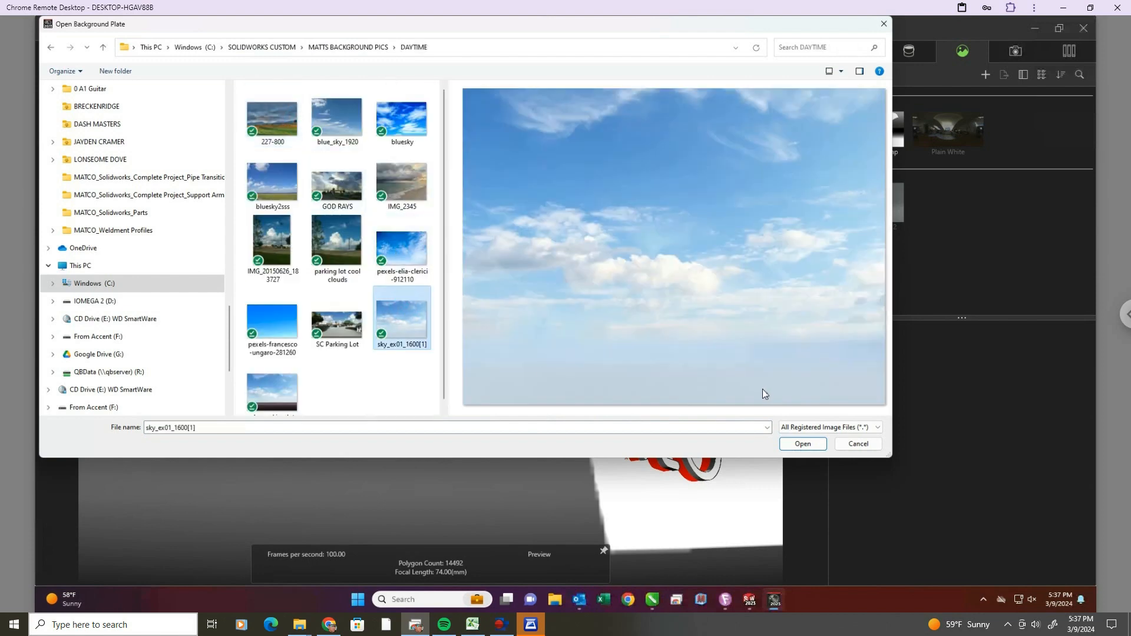
click(803, 444)
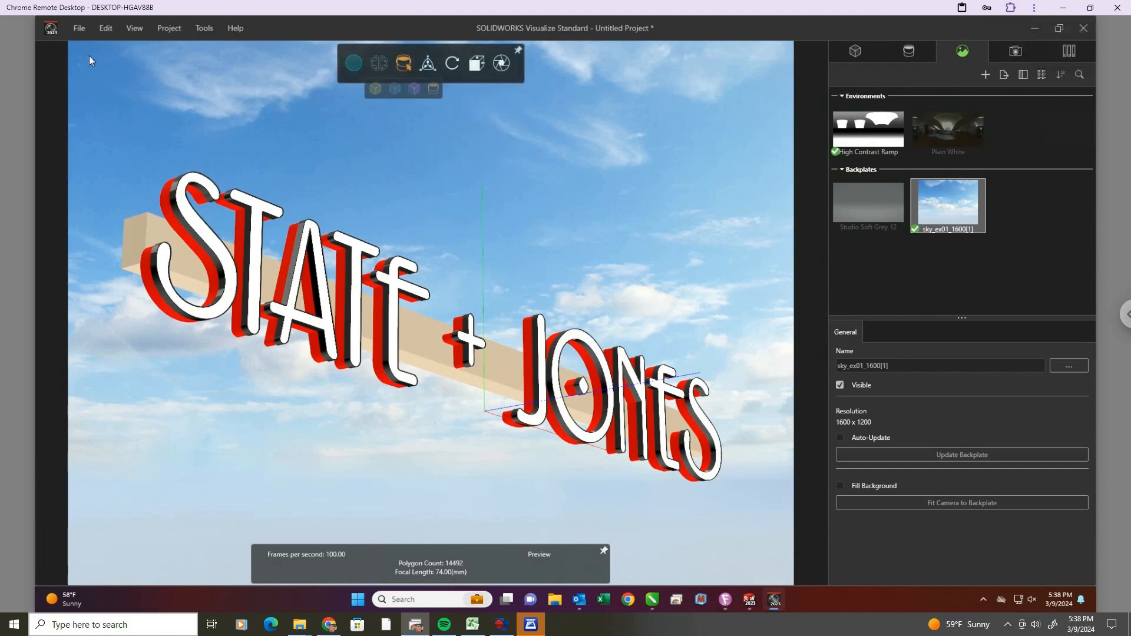
Begin saving the project as a new file, choosing the uT folder under MATTS ASSEMBLIES > STATE COFFEE as the location.
click(78, 29)
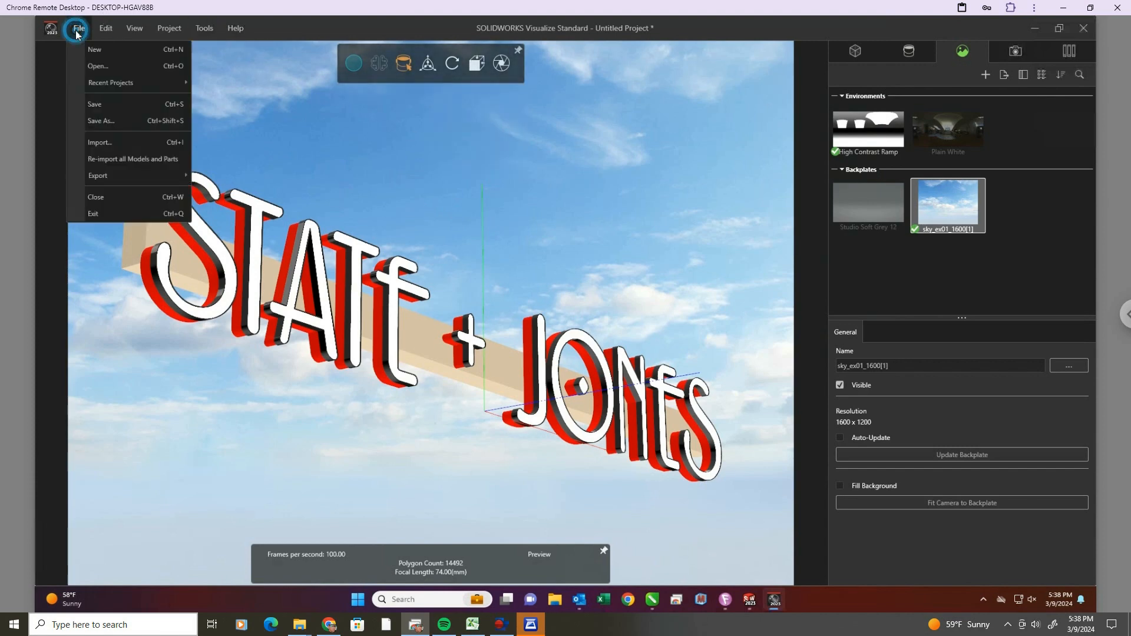
click(100, 121)
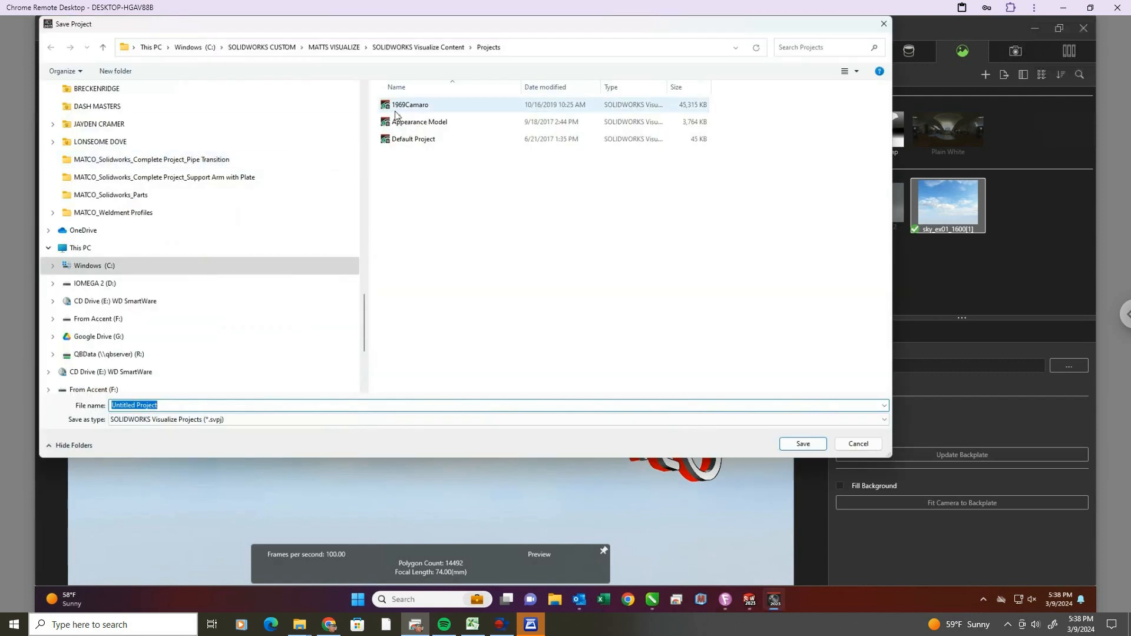
scroll(114, 236, up, 5)
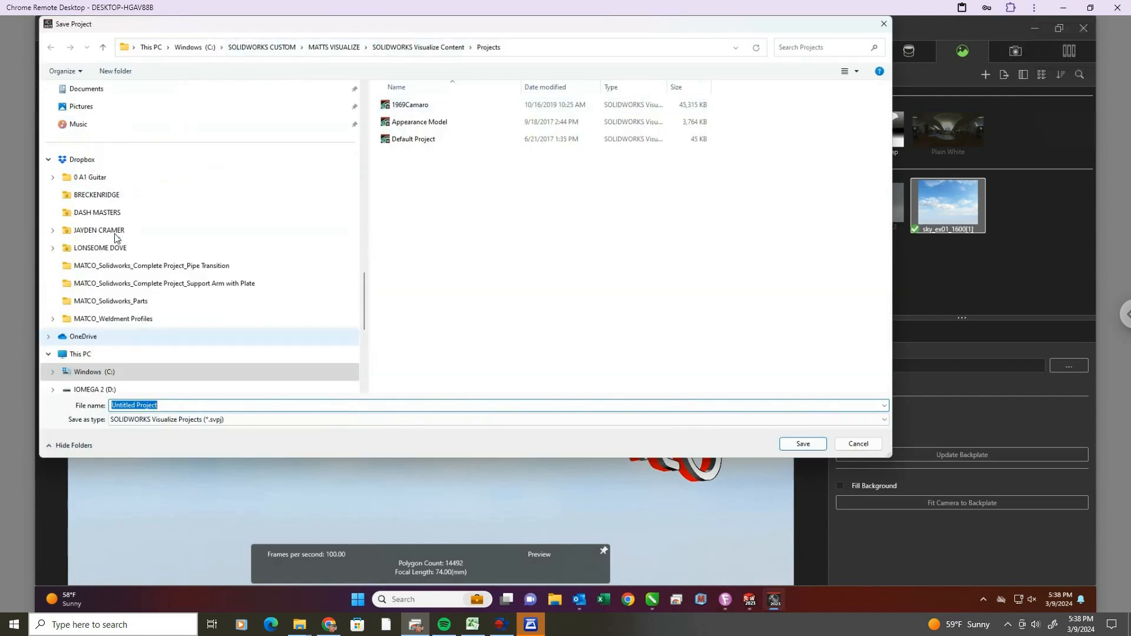
click(124, 202)
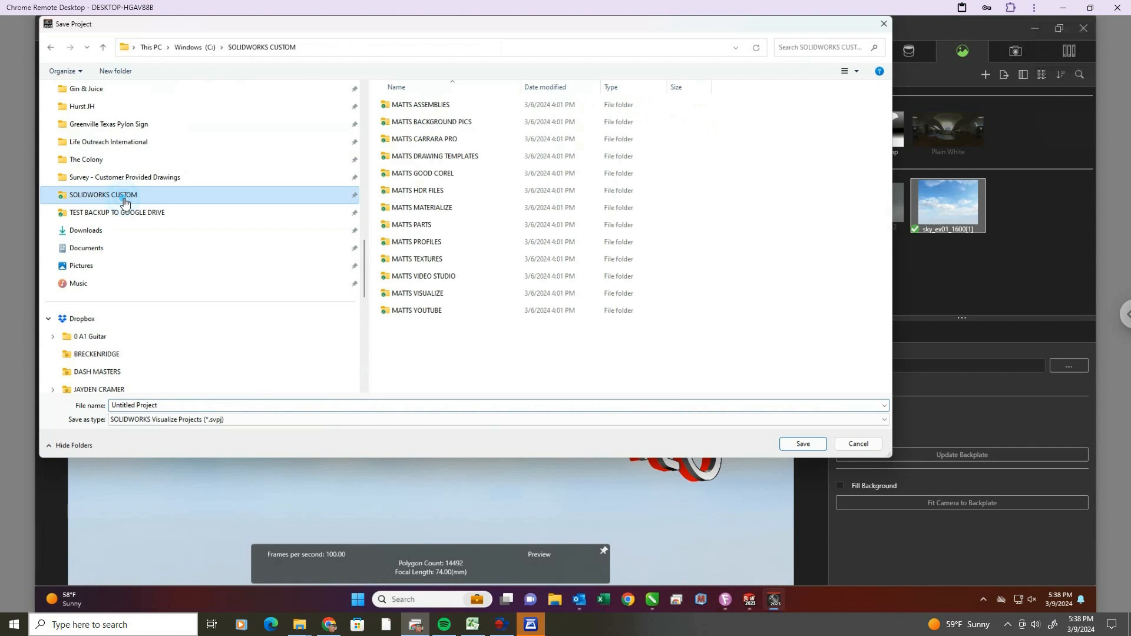
double_click(418, 105)
double_click(419, 105)
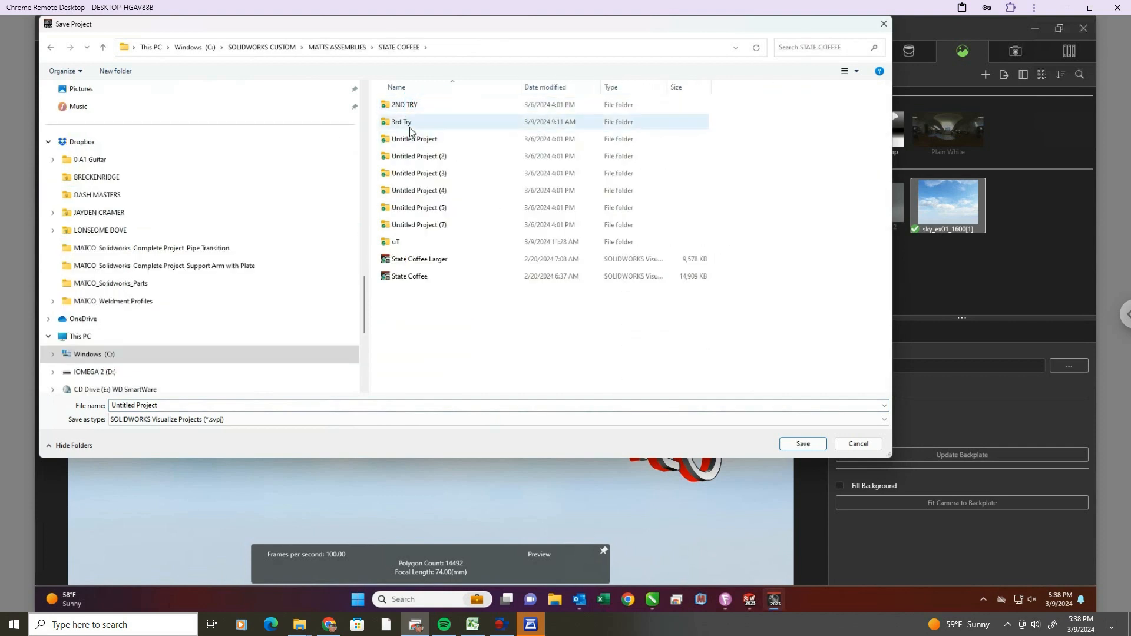
double_click(411, 243)
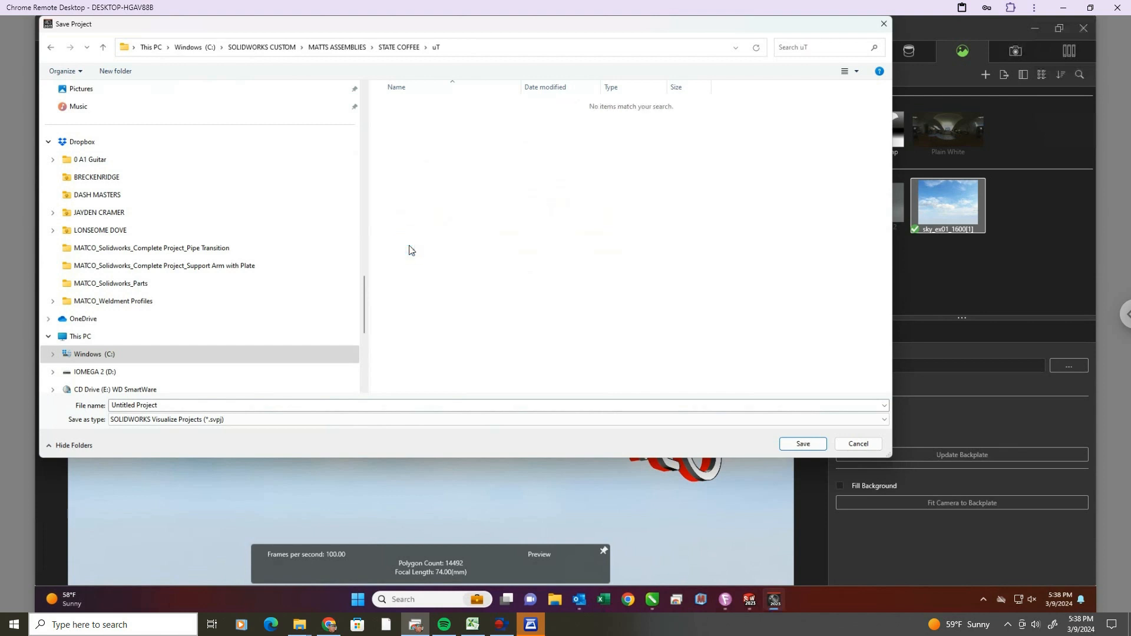
Name the project "MTV State + Jones Ch Ltrs on a RW uT 030924" and save it.
click(164, 405)
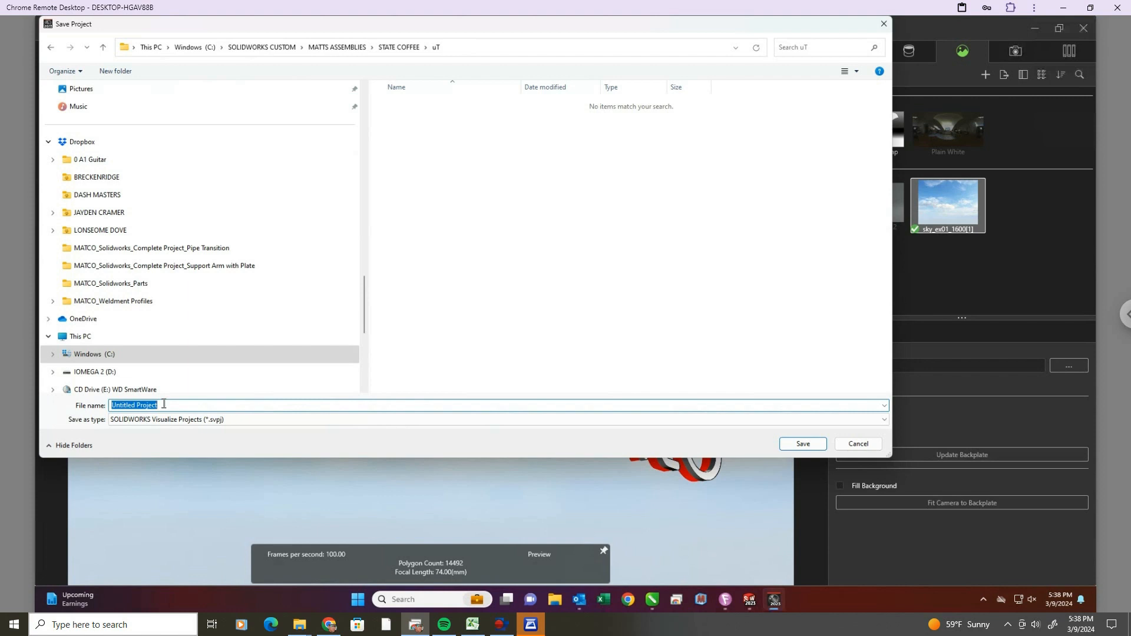
text(MTV)
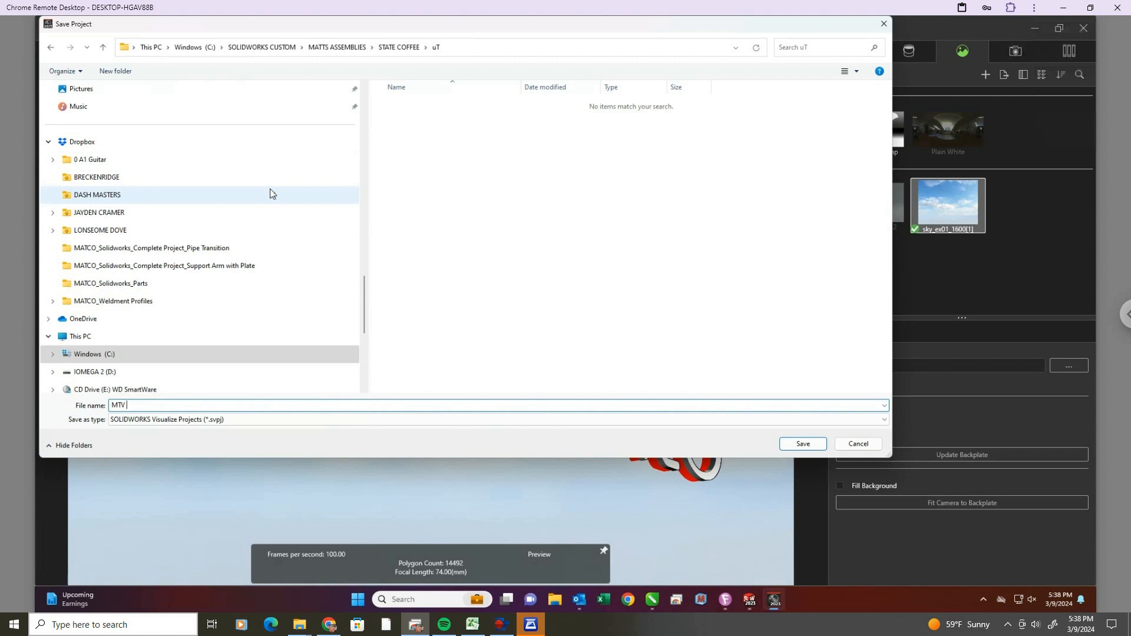
text(State)
text(ones Ch Ltrs on a RW uT)
text(030924)
key(Return)
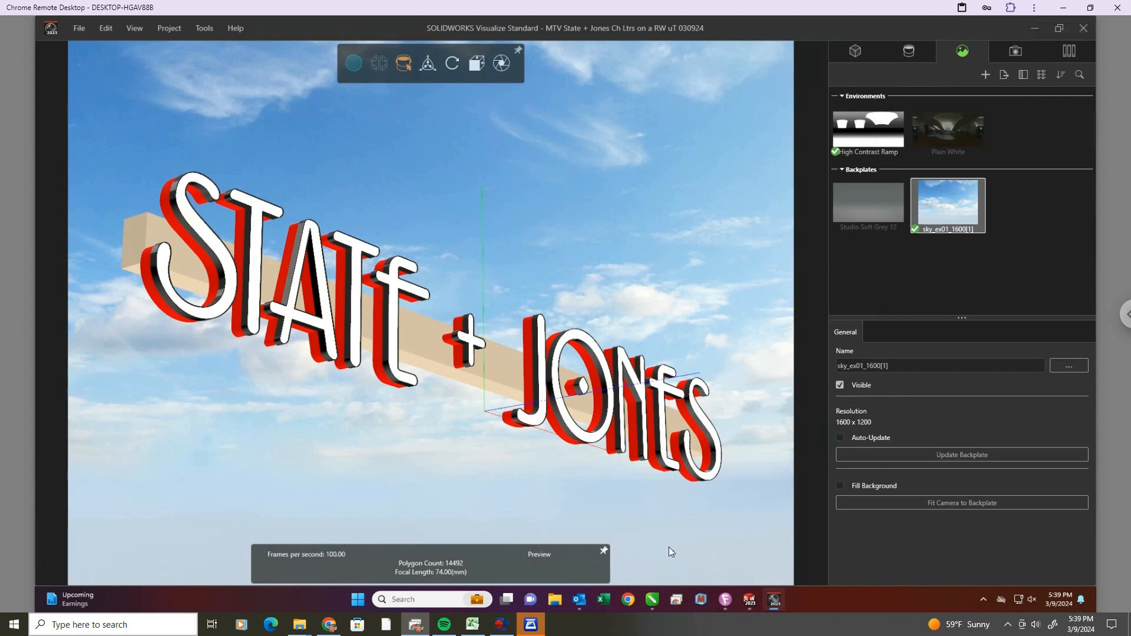
Switch to SOLIDWORKS, make a new assembly from the State + Jones channel-letter part and place the part in it.
click(749, 600)
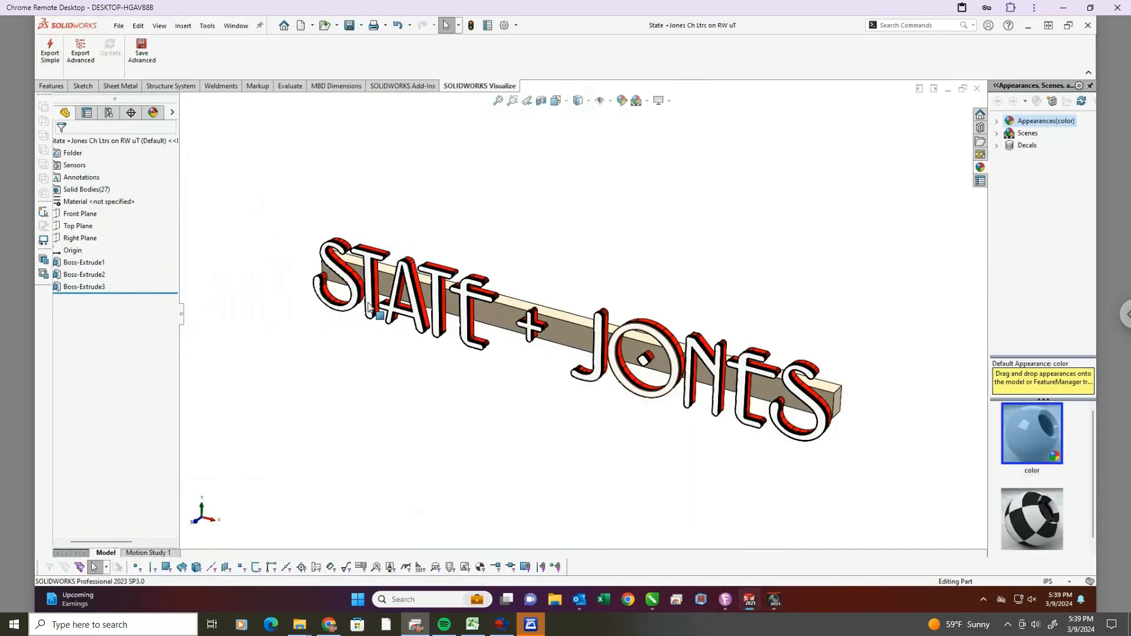
click(57, 88)
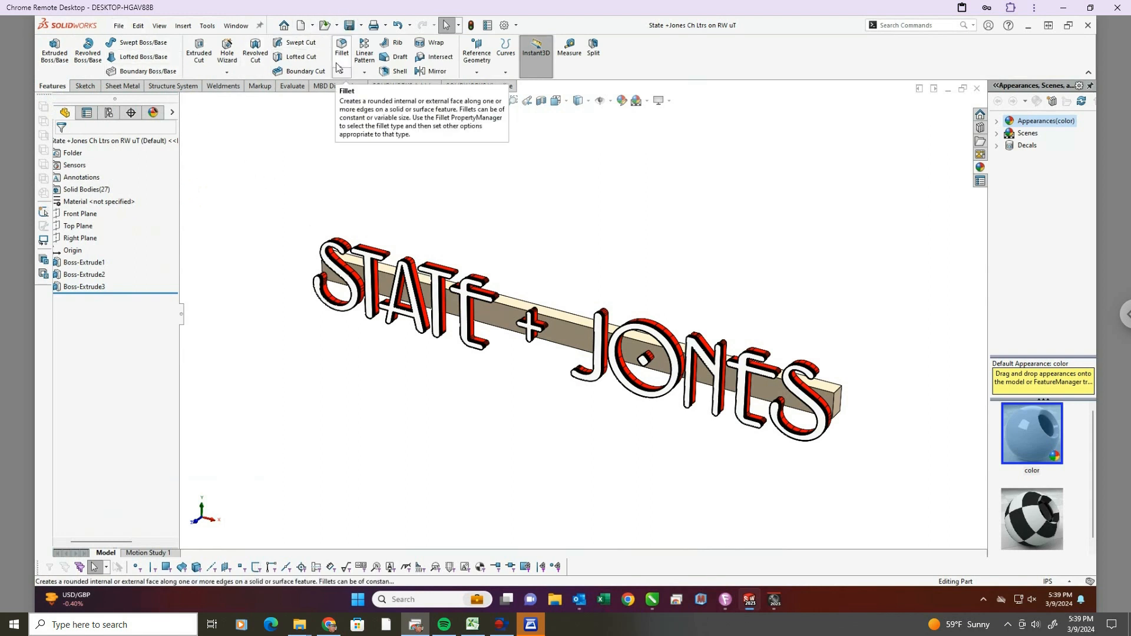
click(120, 26)
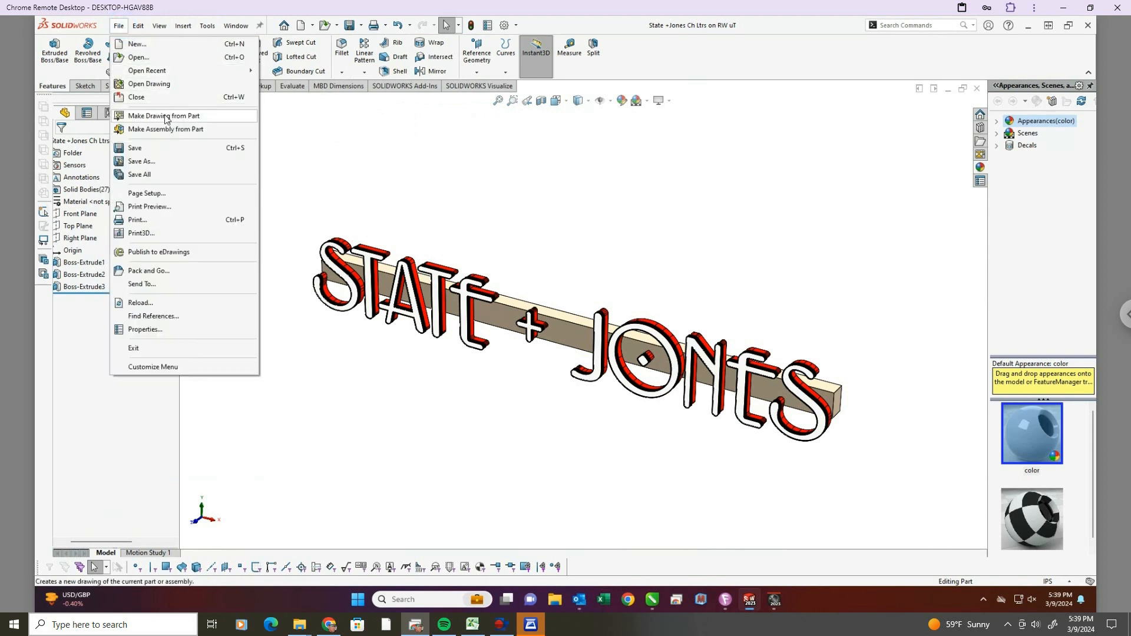
click(164, 129)
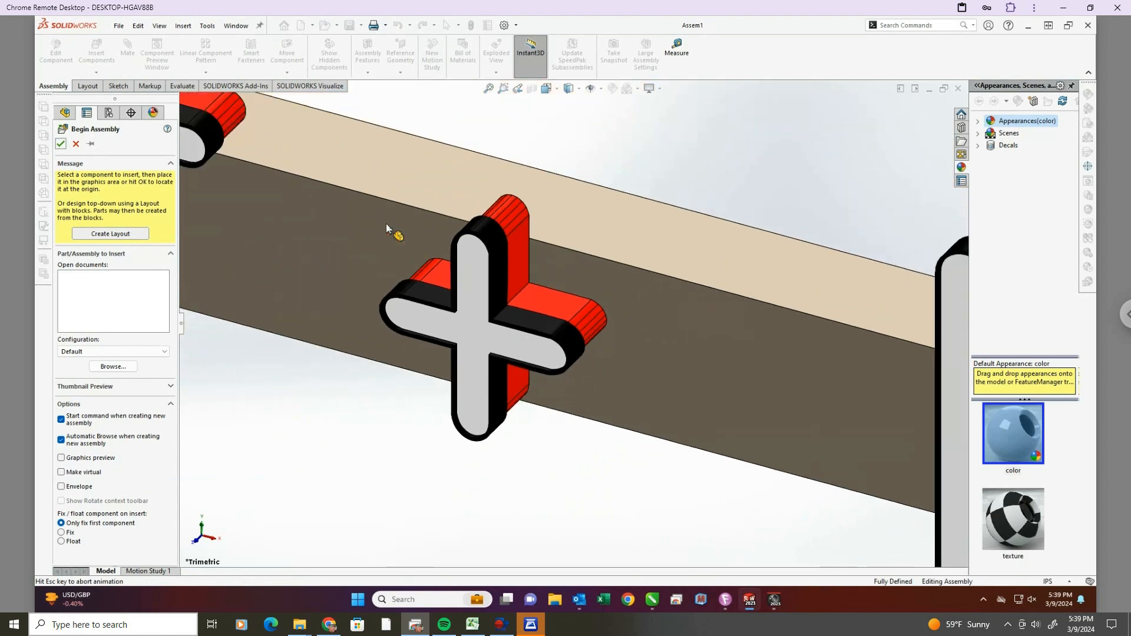
click(388, 227)
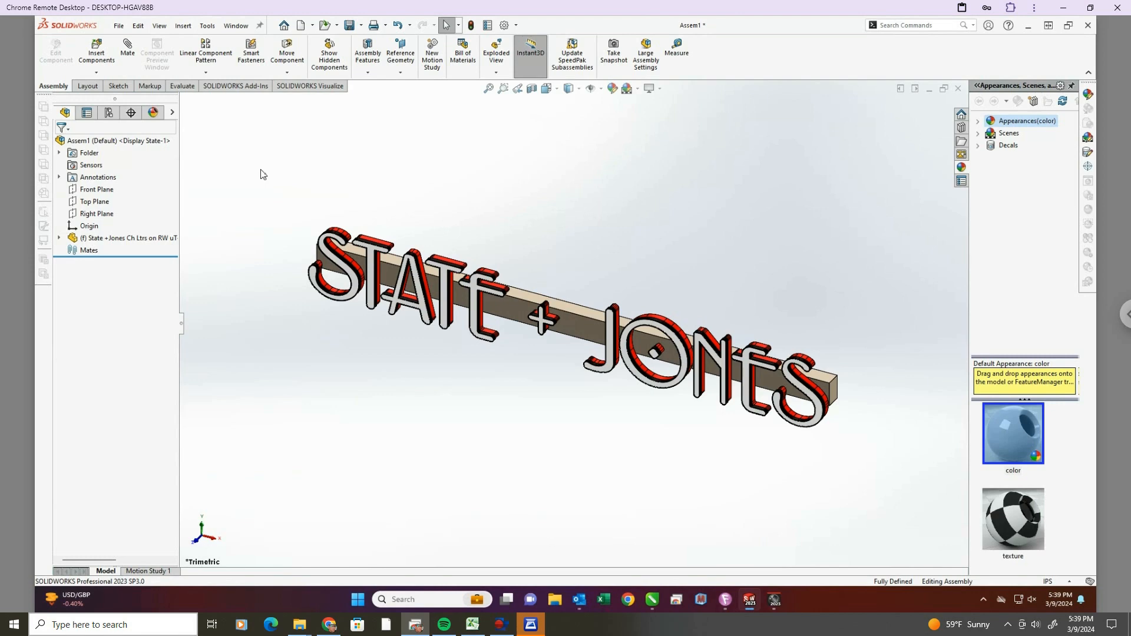
Insert the Existing Building part from MATTS ASSEMBLIES > Brakes Plus Awning Design 030624 > 3 x 20 and place it beside the sign.
click(96, 50)
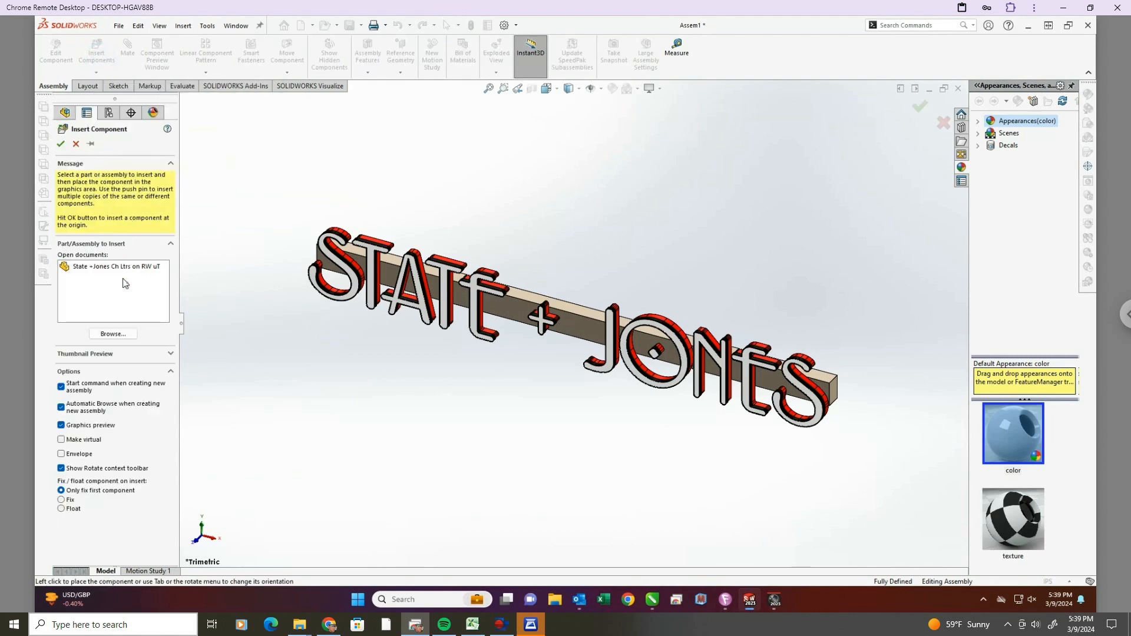
click(118, 334)
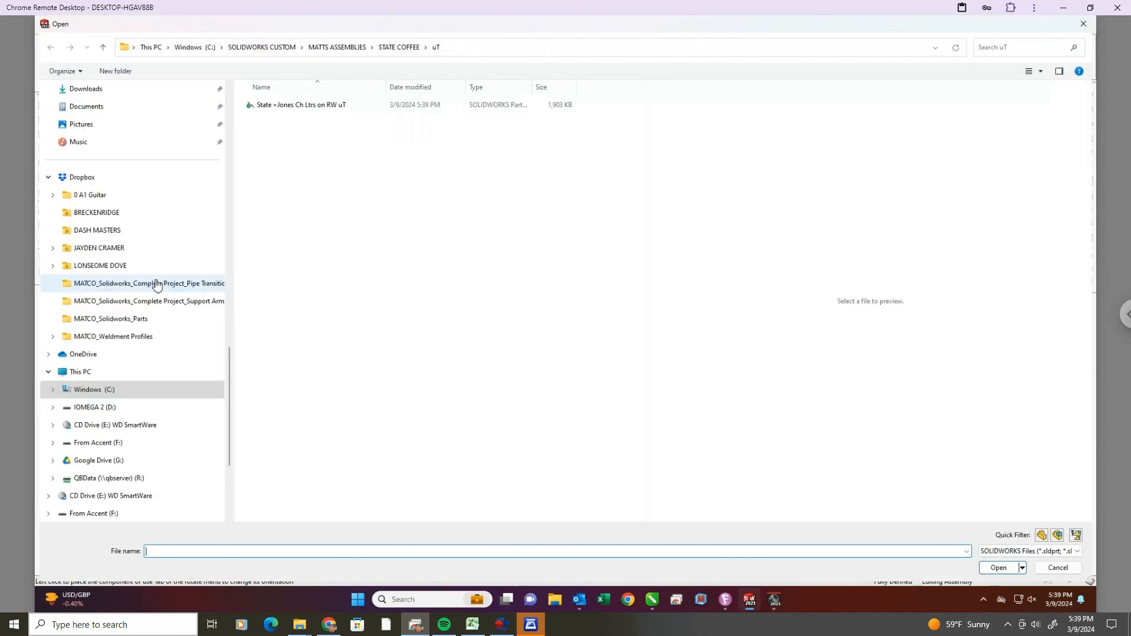
click(316, 48)
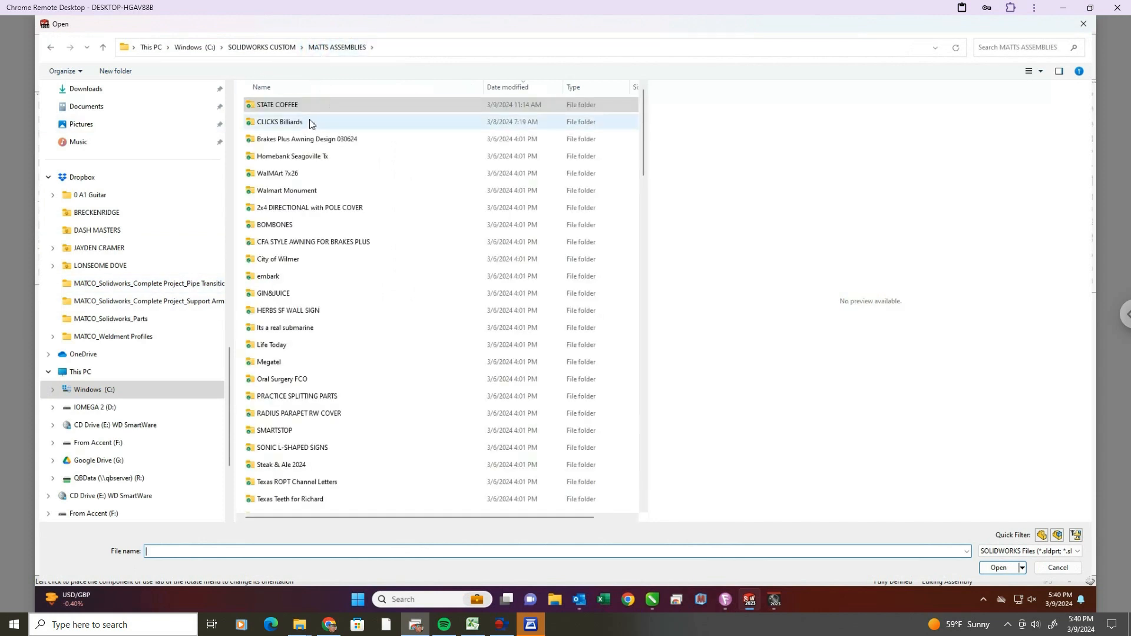
double_click(305, 139)
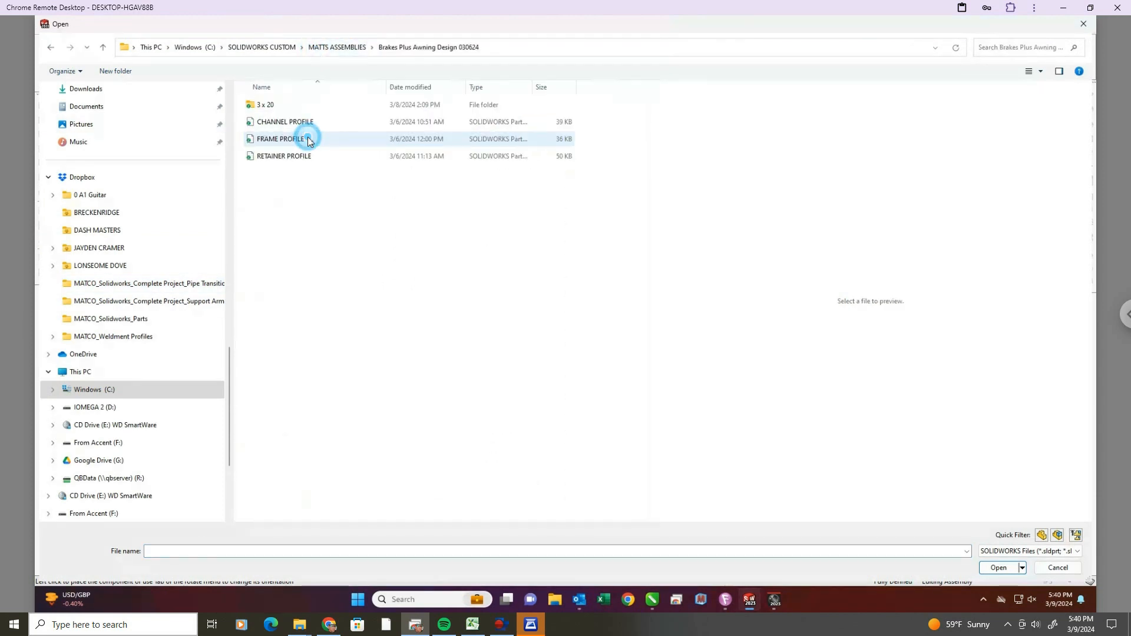
double_click(268, 106)
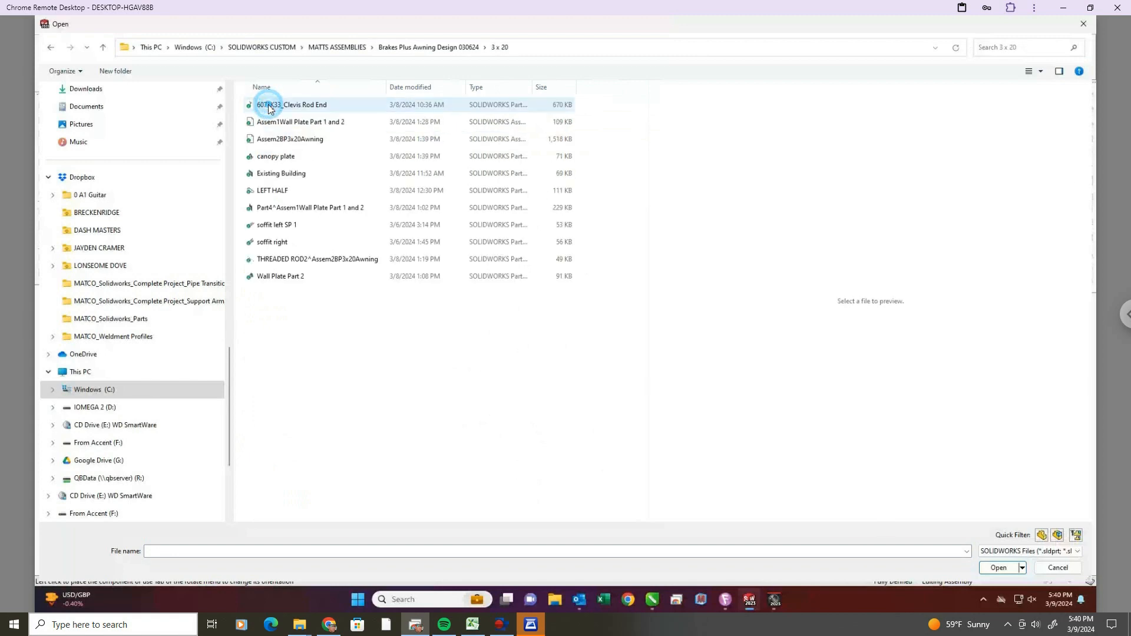
click(278, 173)
click(999, 568)
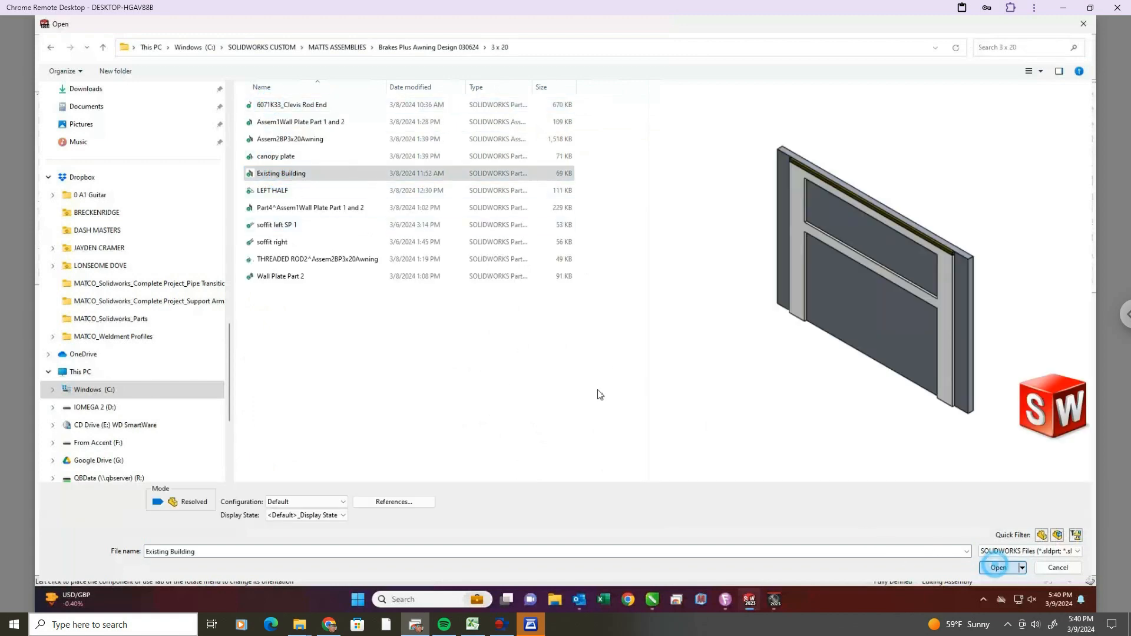
scroll(451, 386, up, 5)
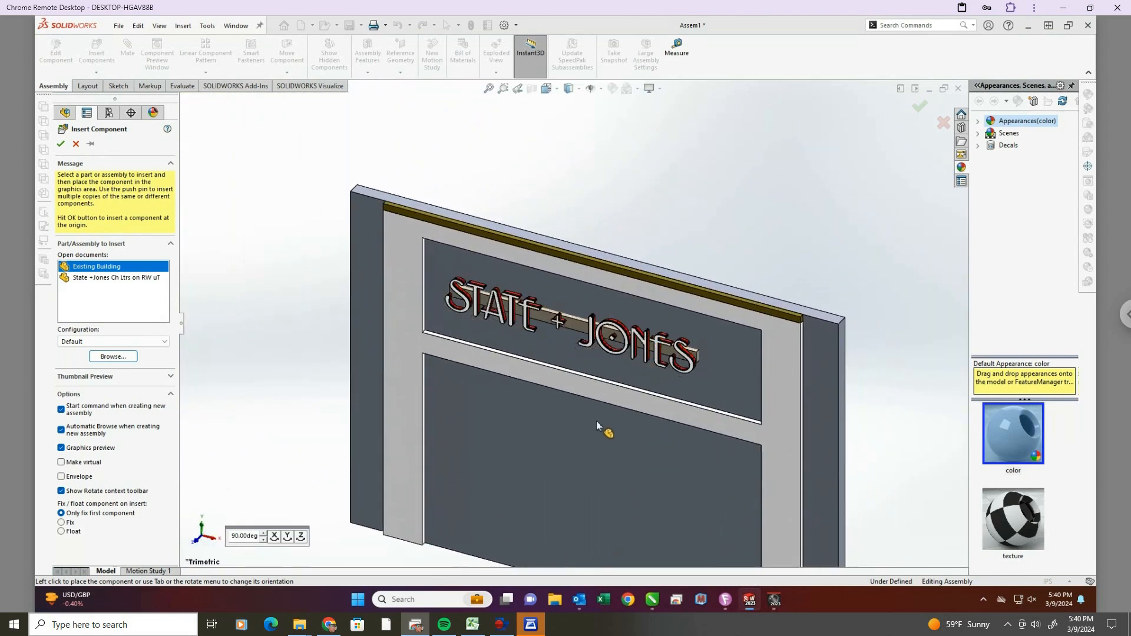
click(597, 414)
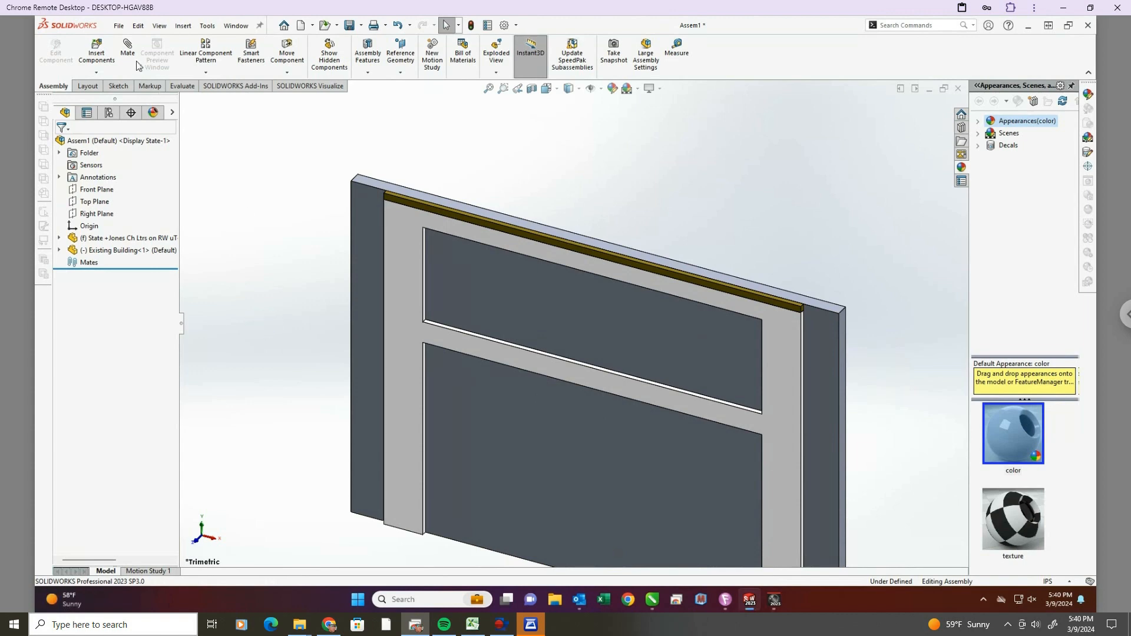
Mate the back face of the sign's raceway coincident with the recessed wall face of the existing building.
click(128, 47)
middle_drag(722, 207, 633, 270)
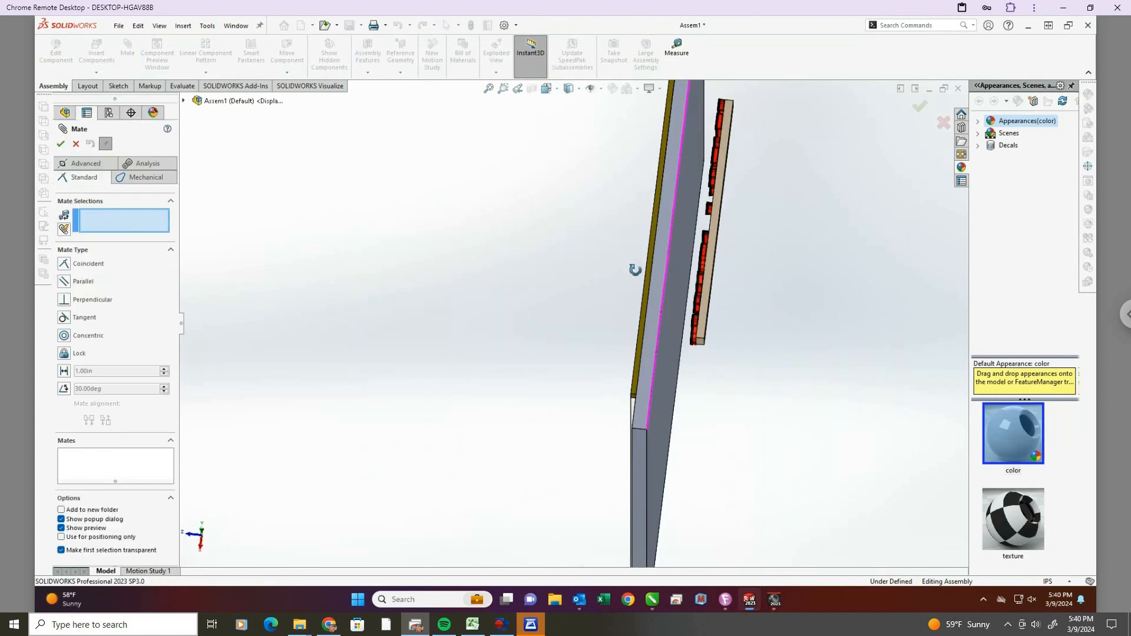
middle_drag(749, 312, 613, 318)
click(434, 357)
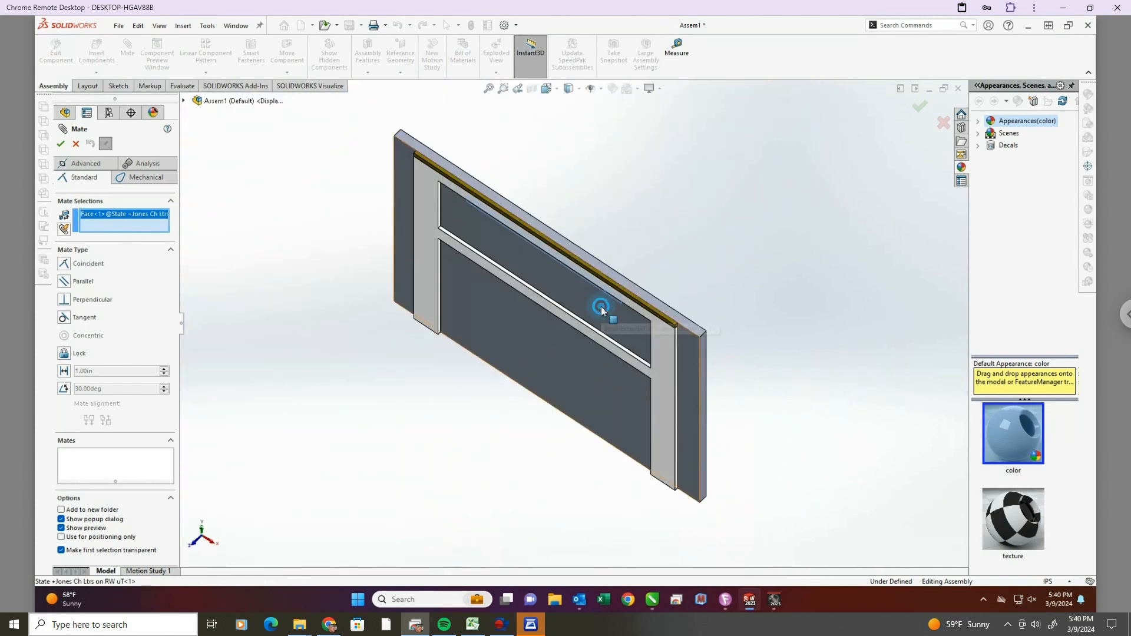
click(601, 310)
right_click(604, 310)
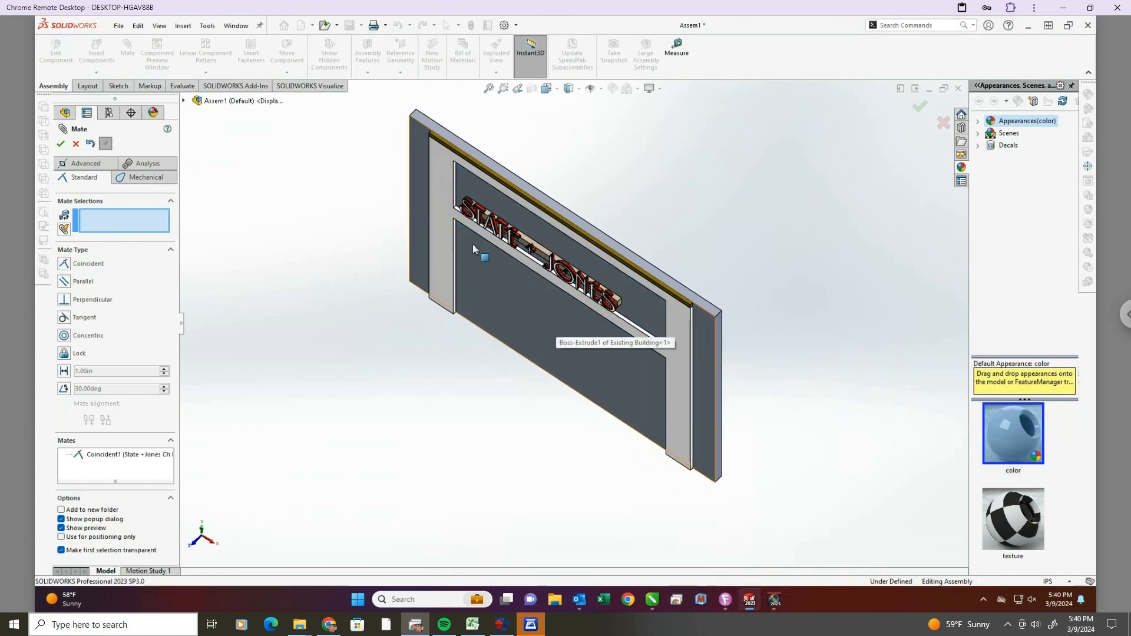
Center the sign horizontally with a Width mate between the raceway's two end faces and the side faces of the building's upper recess.
scroll(472, 244, up, 3)
scroll(508, 284, down, 3)
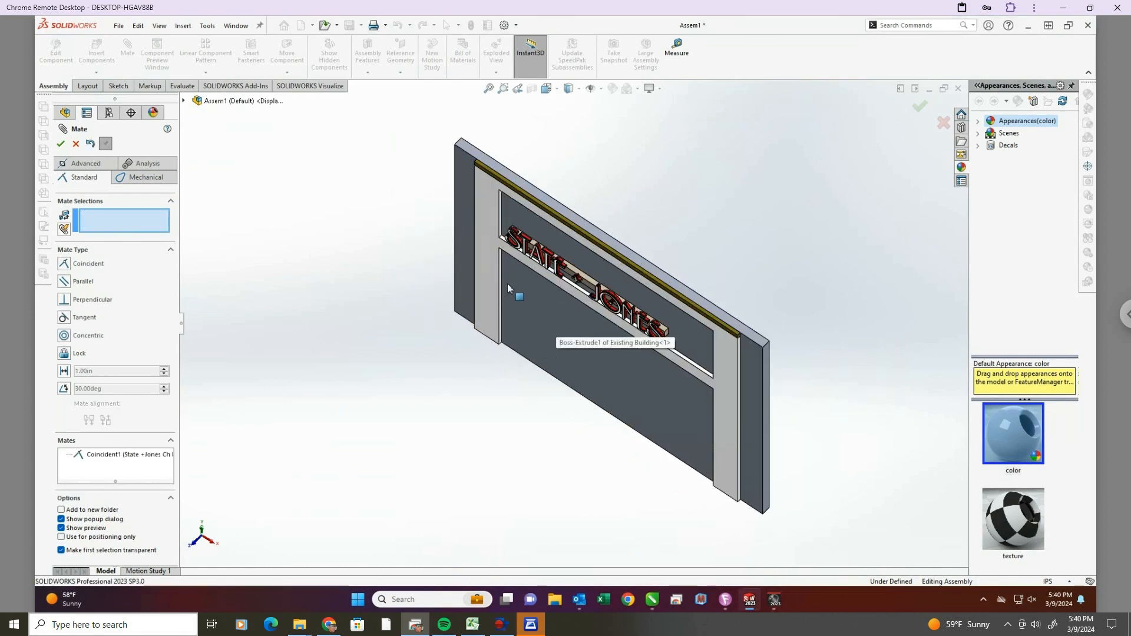
click(76, 167)
scroll(672, 353, down, 5)
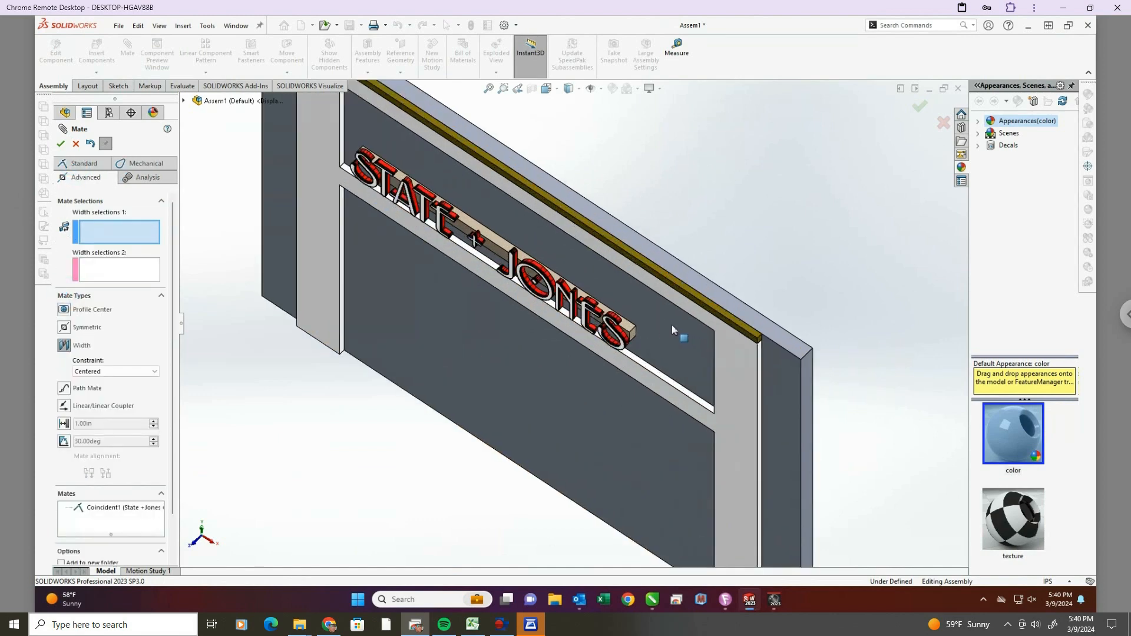
click(594, 344)
scroll(596, 348, up, 5)
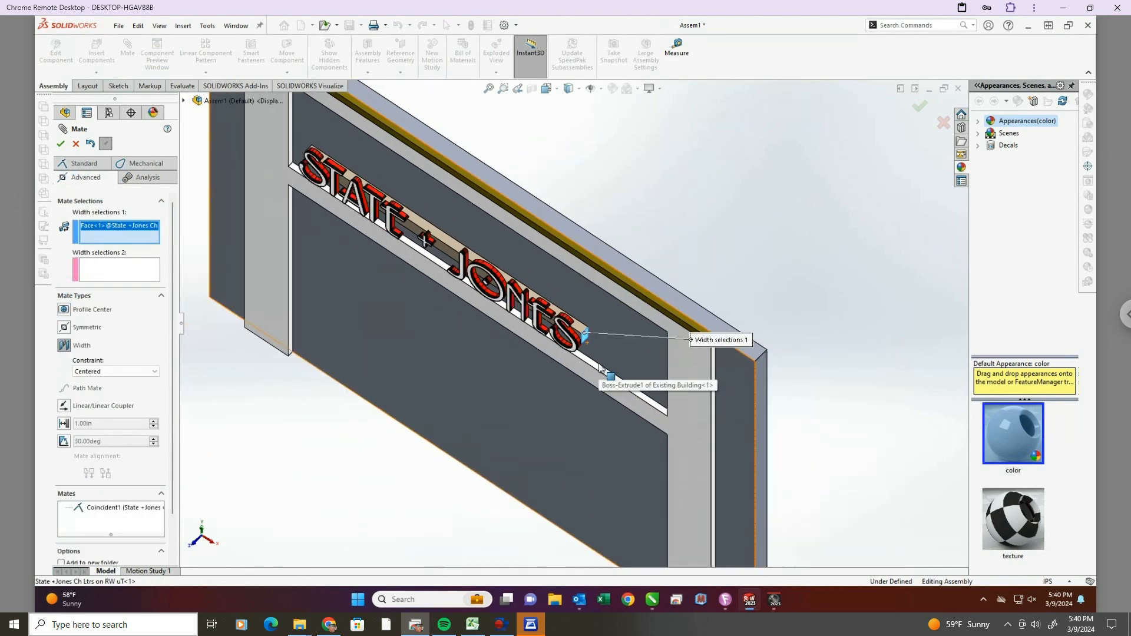
scroll(475, 383, down, 5)
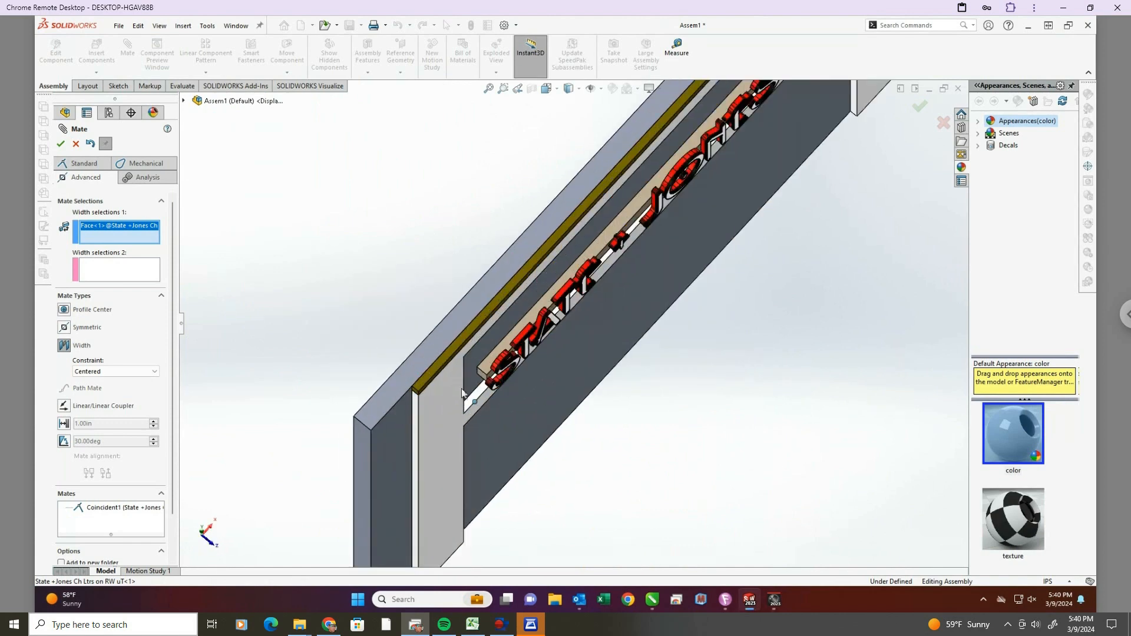
click(683, 304)
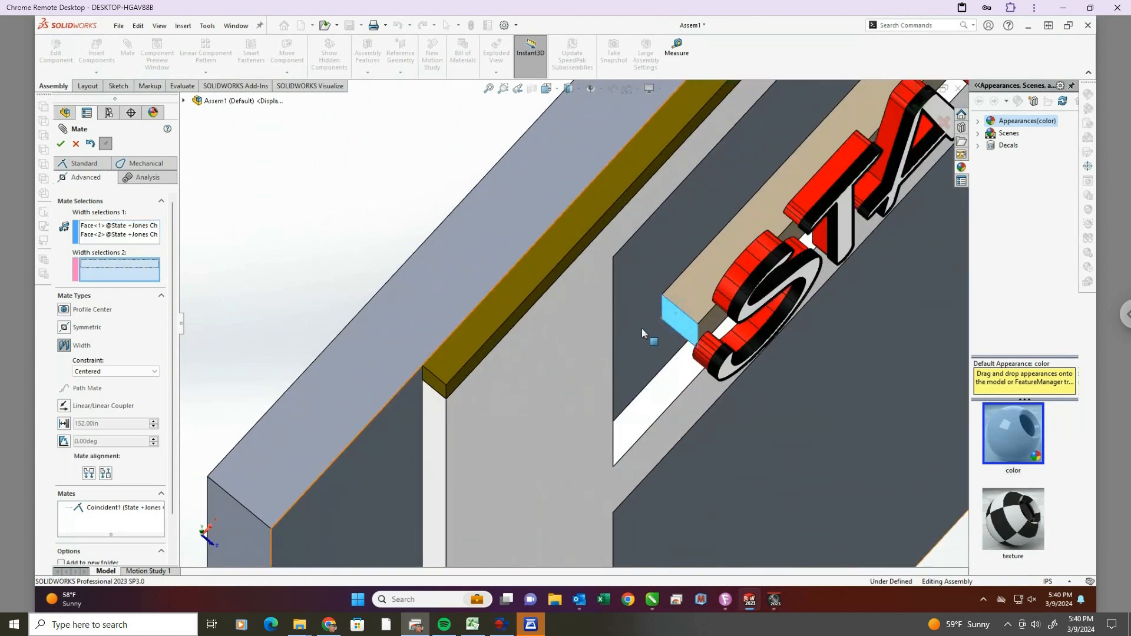
middle_drag(642, 327, 522, 318)
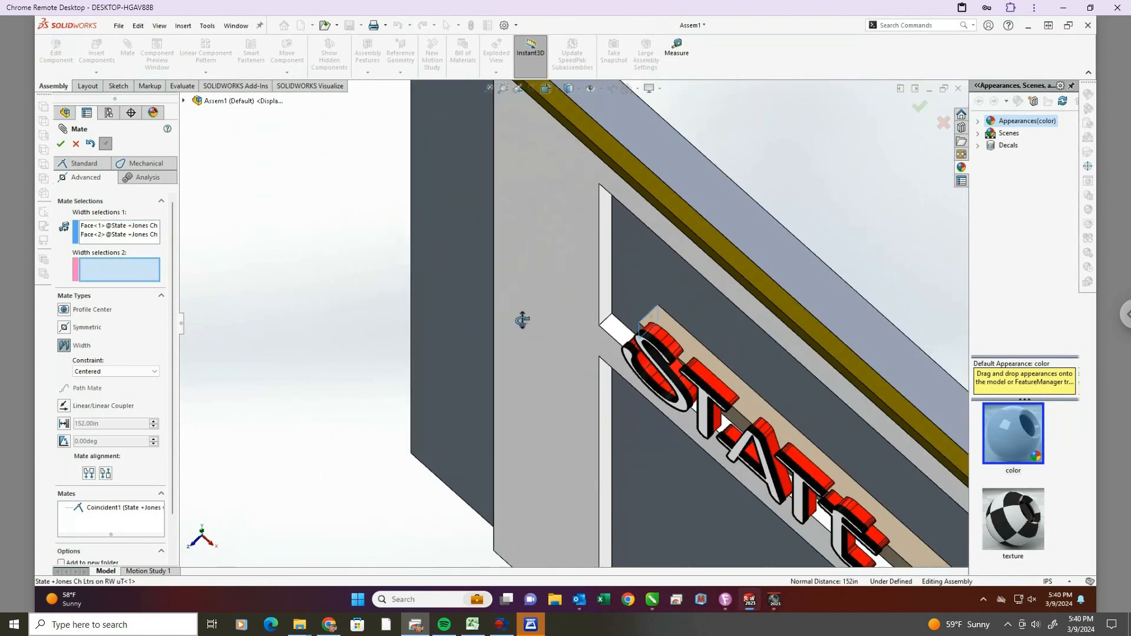
click(602, 262)
scroll(564, 282, up, 6)
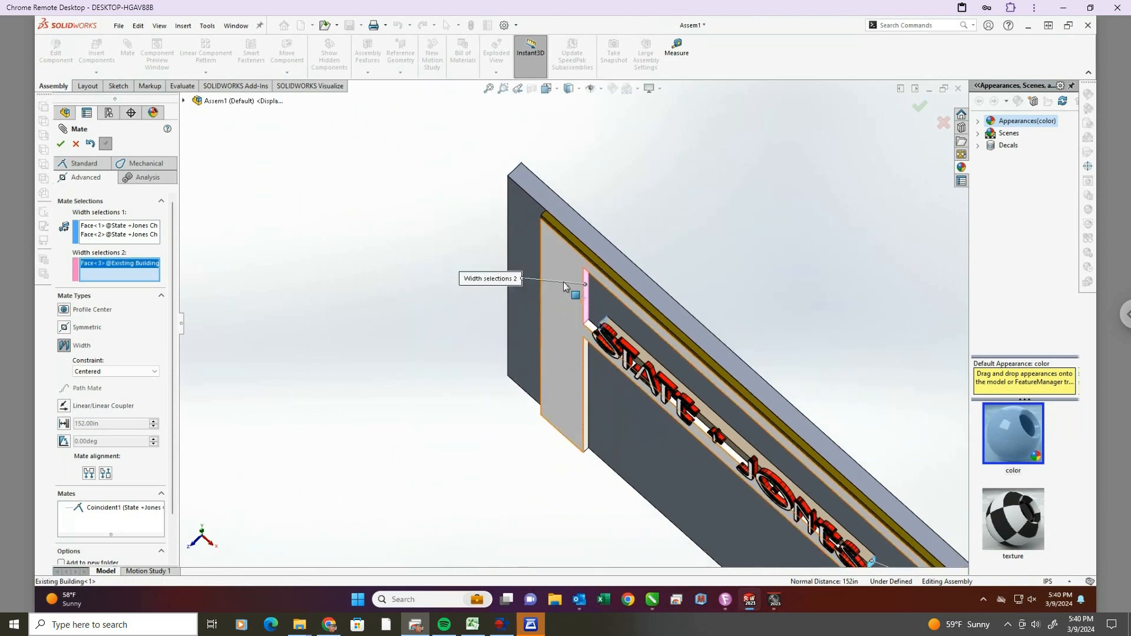
middle_drag(565, 344, 674, 346)
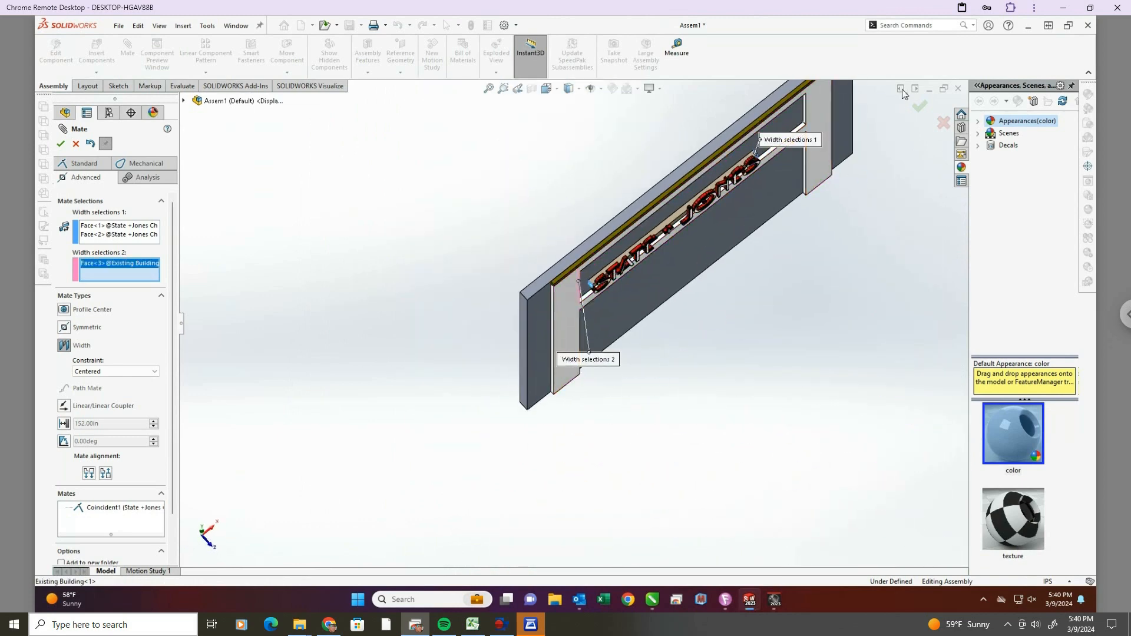
scroll(734, 157, down, 5)
click(725, 165)
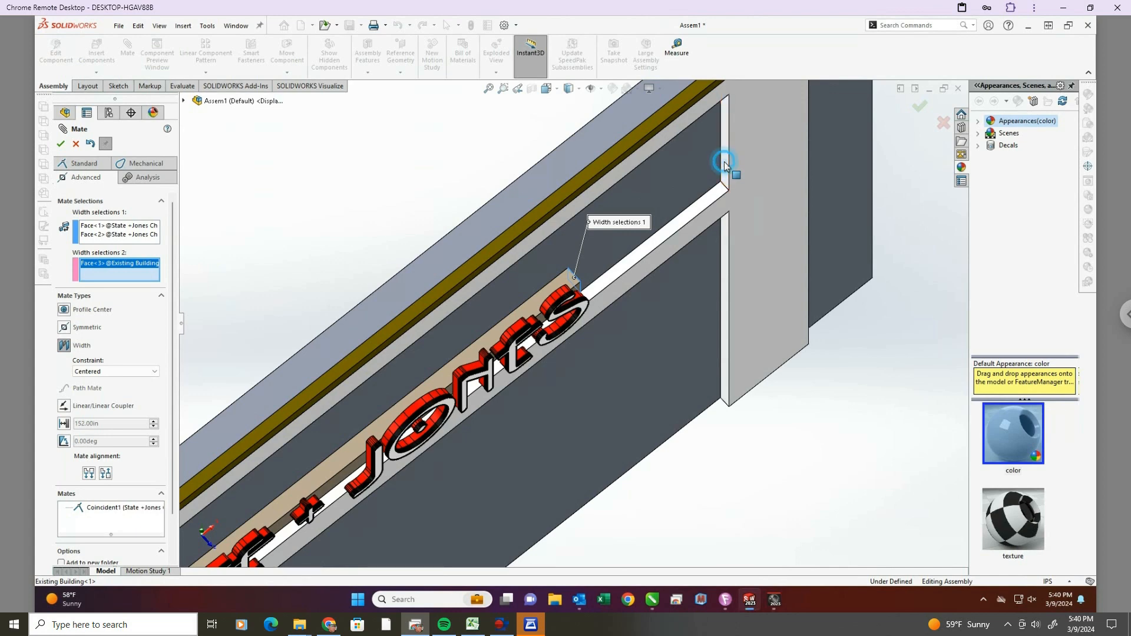
right_click(724, 163)
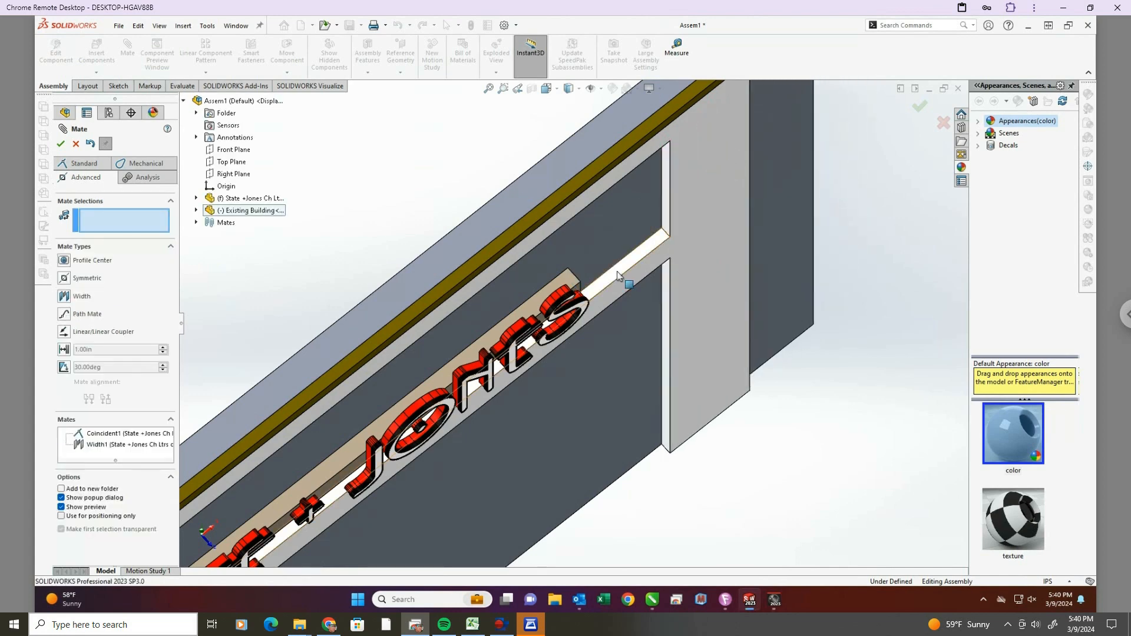
Set up another centered Width mate using the top and bottom faces of the E in JONES as the first width selections.
scroll(617, 275, up, 5)
middle_drag(539, 415, 452, 340)
key(f)
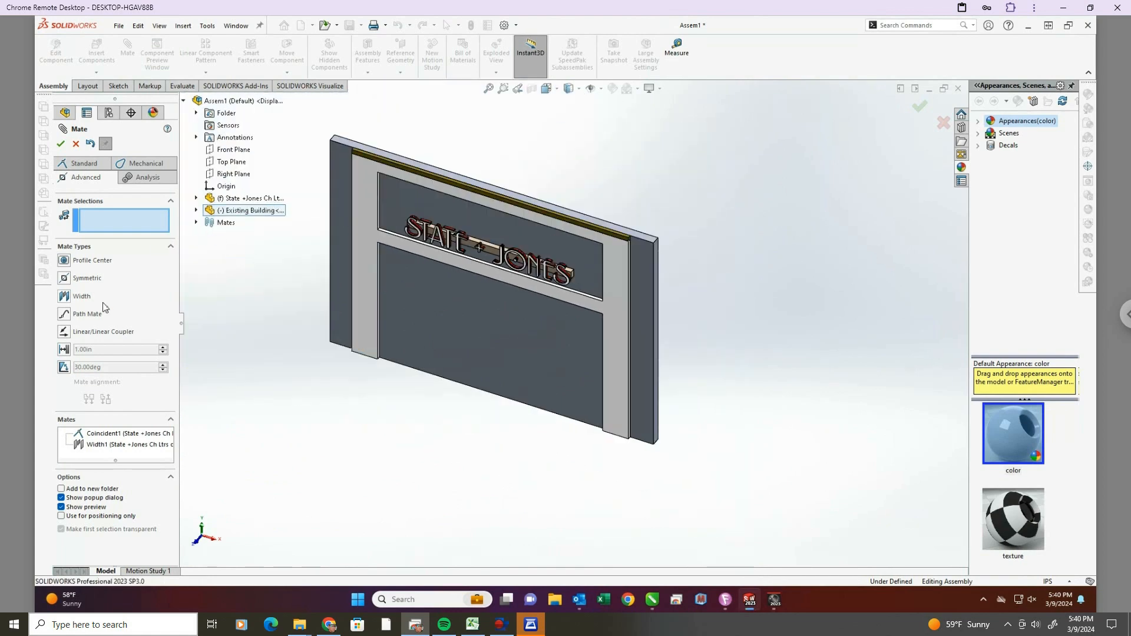
click(65, 296)
scroll(468, 259, down, 6)
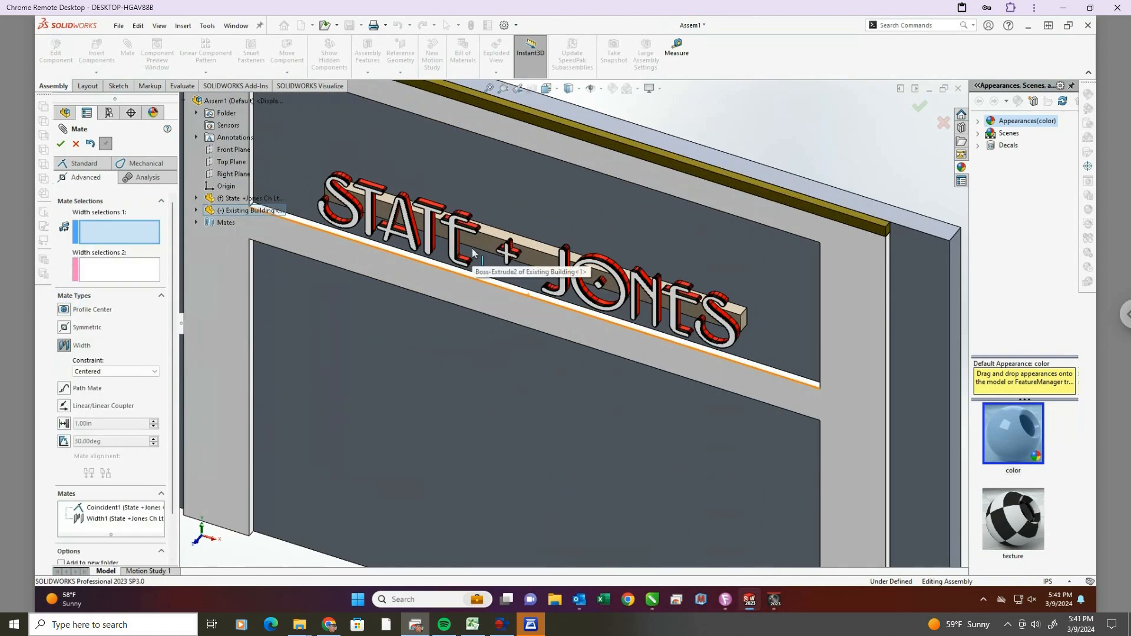
scroll(441, 196, down, 3)
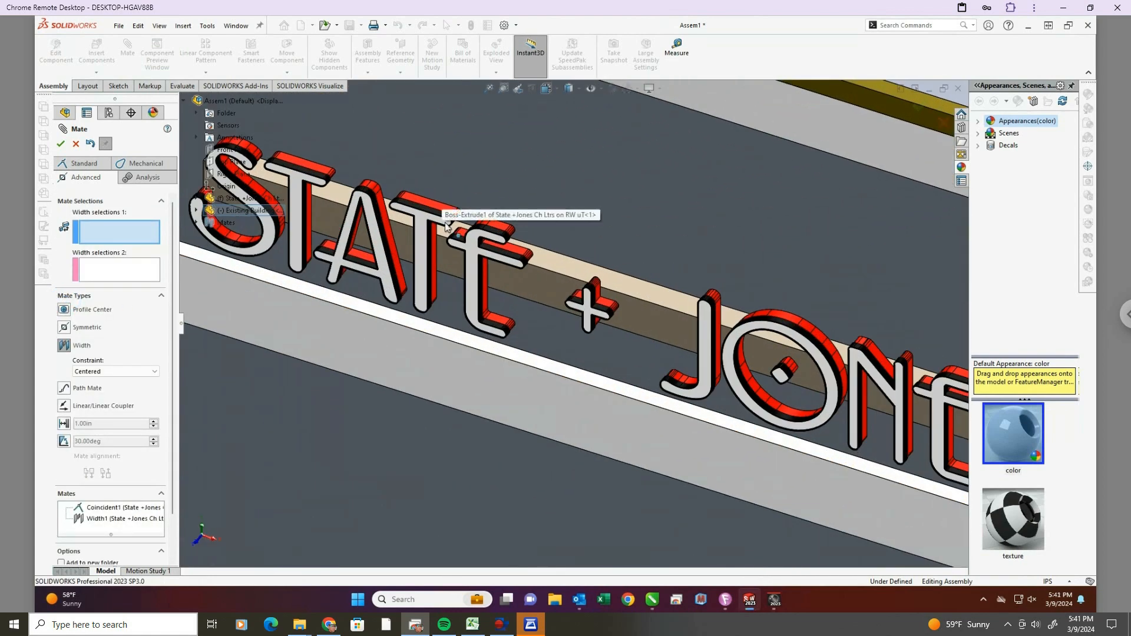
scroll(451, 237, up, 2)
scroll(837, 390, down, 3)
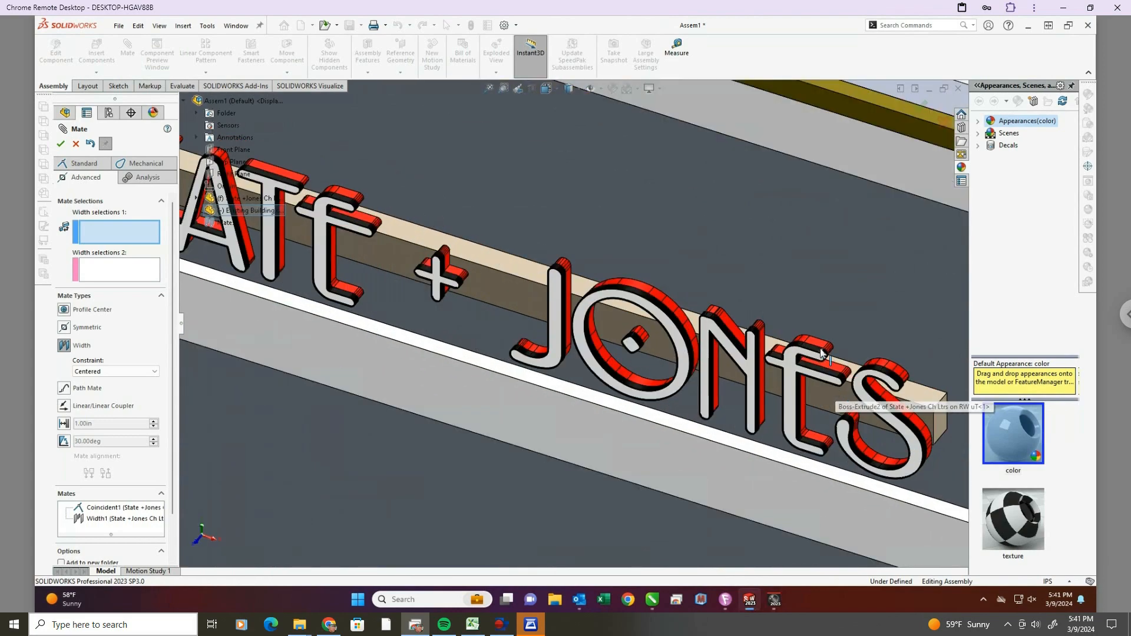
scroll(790, 342, down, 3)
click(790, 342)
scroll(765, 354, up, 4)
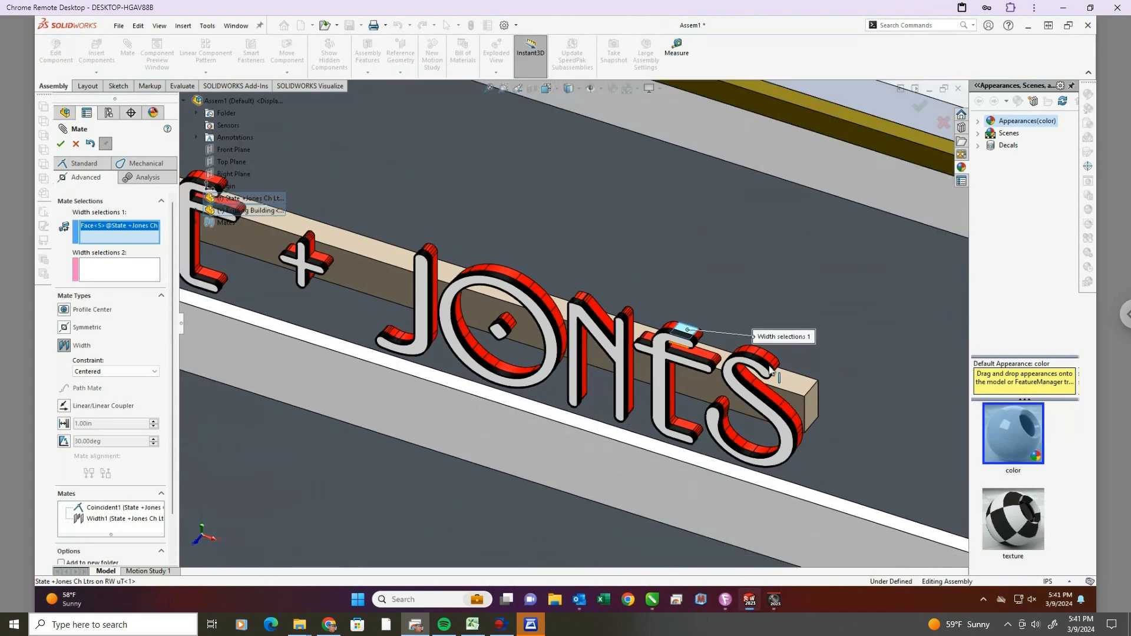
middle_drag(672, 429, 684, 405)
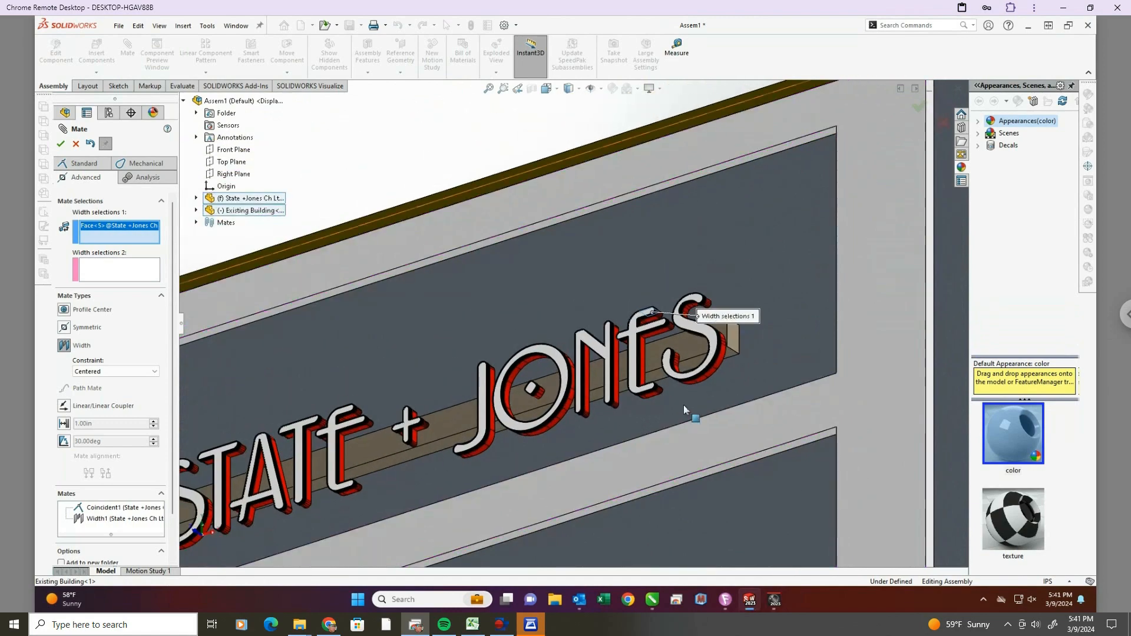
scroll(683, 405, down, 3)
scroll(575, 350, down, 2)
click(559, 323)
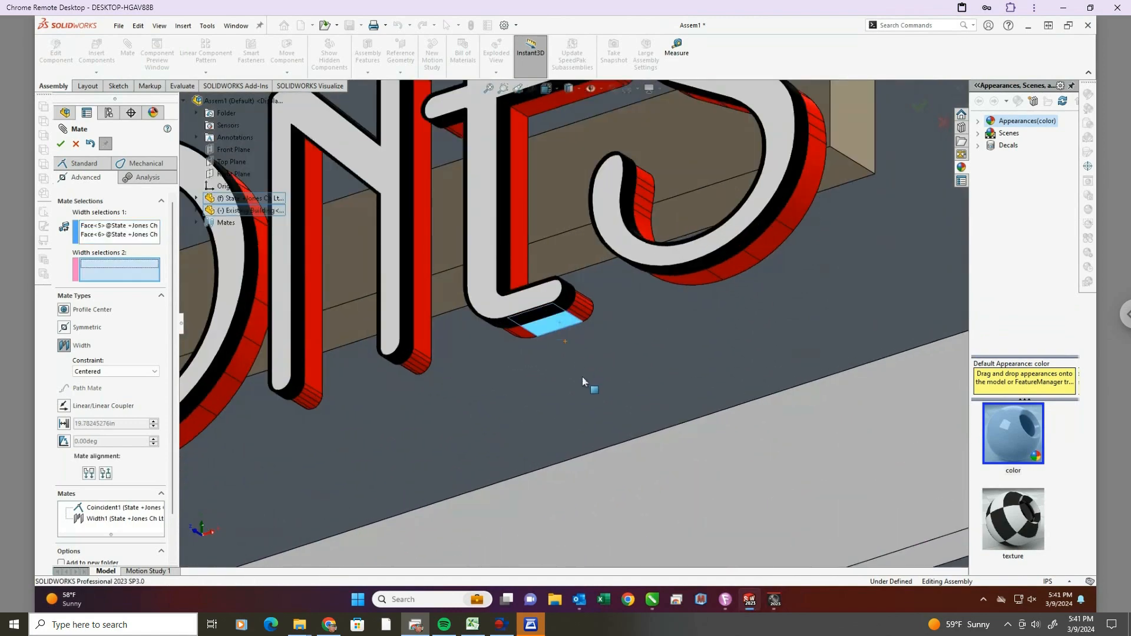
Center the sign vertically by adding the building's upper recess top and bottom faces as the second width selections, and accept the mate.
scroll(583, 377, up, 3)
middle_drag(582, 376, 666, 331)
scroll(596, 158, down, 3)
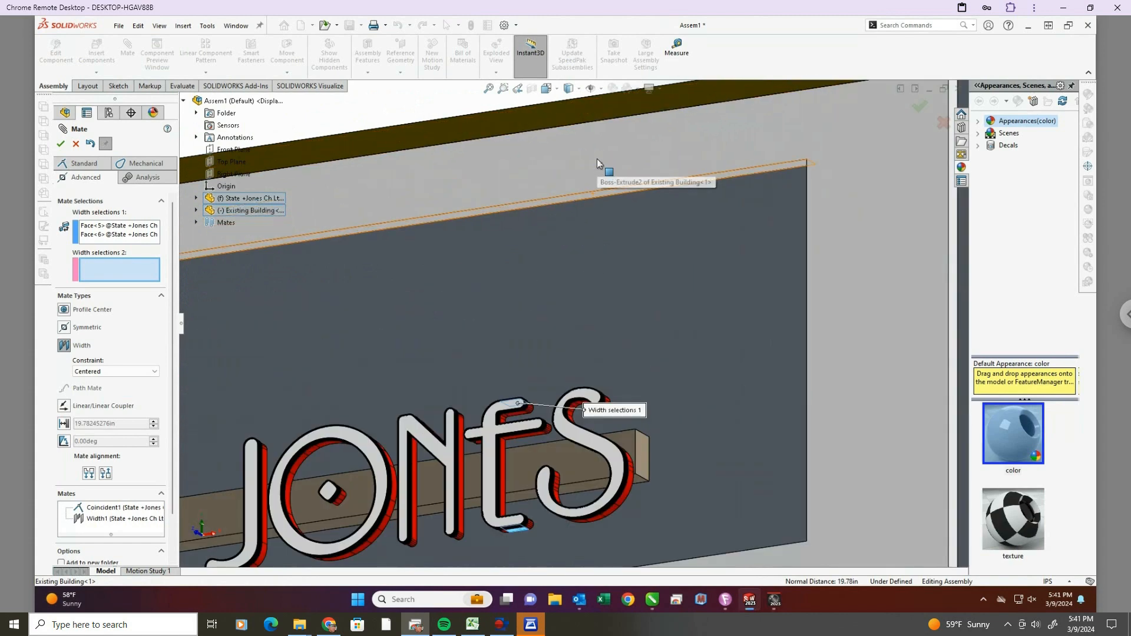
click(586, 201)
scroll(586, 265, up, 3)
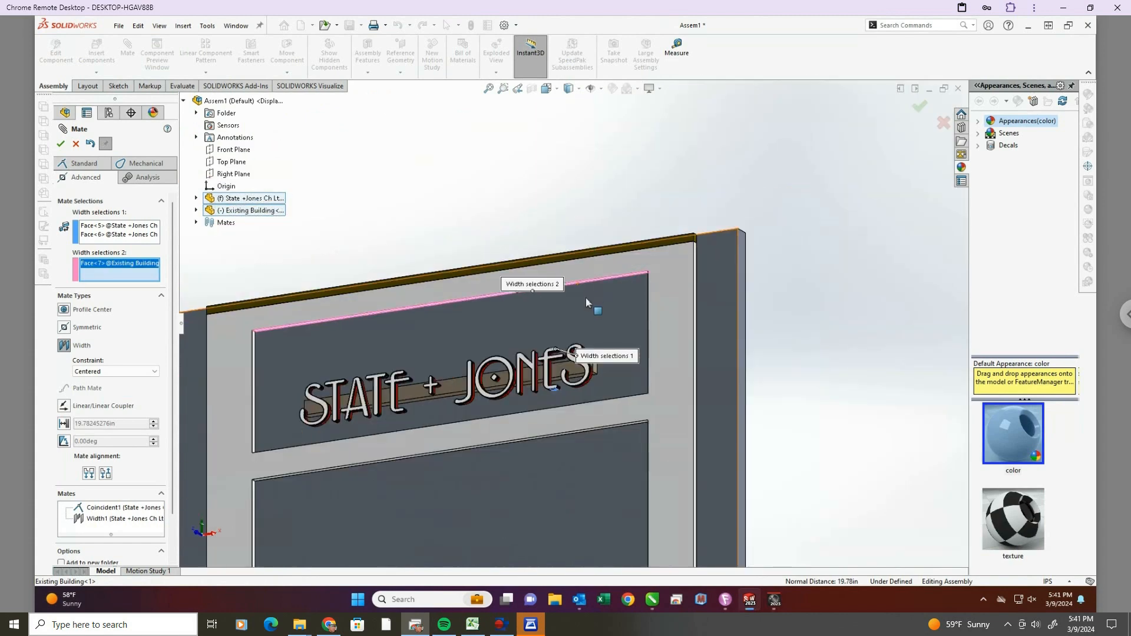
middle_drag(586, 298, 649, 406)
scroll(604, 359, down, 3)
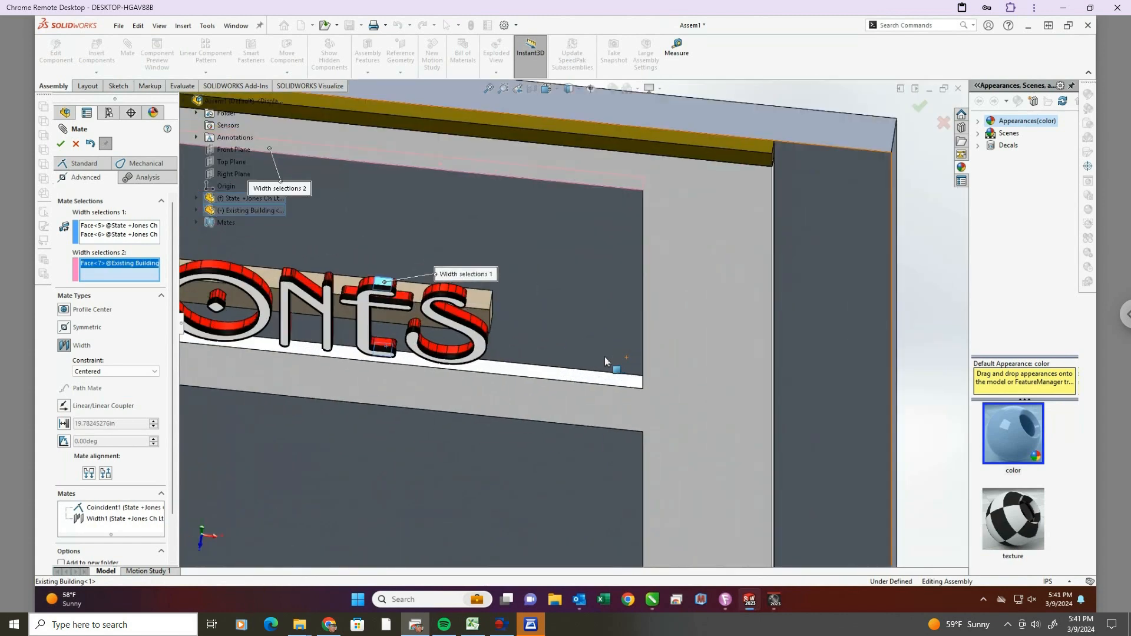
click(576, 378)
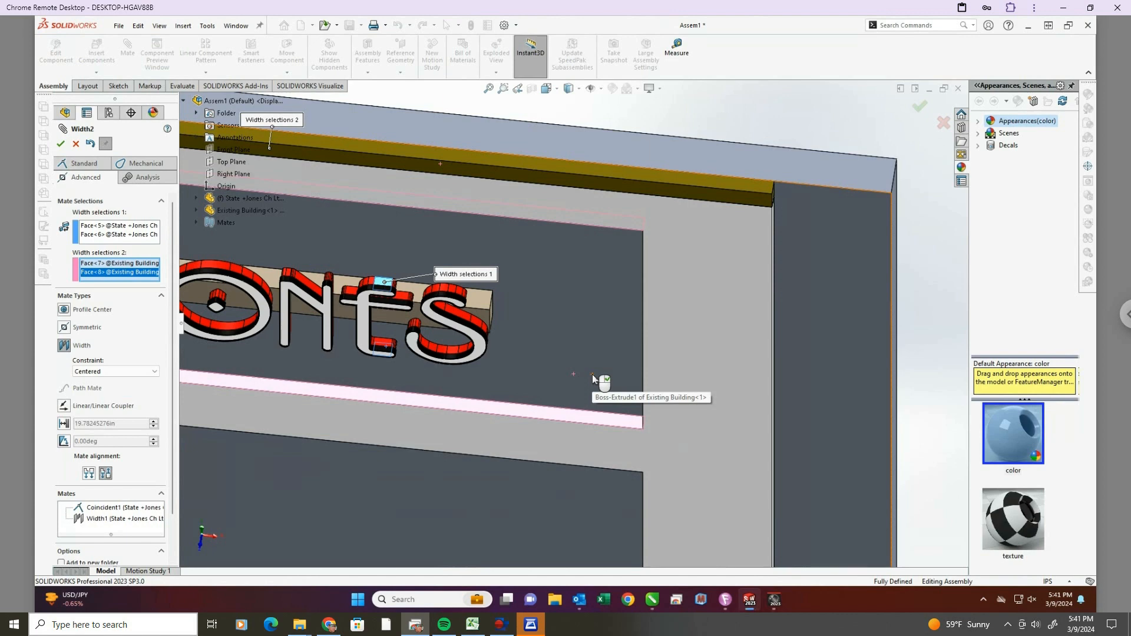
right_click(593, 375)
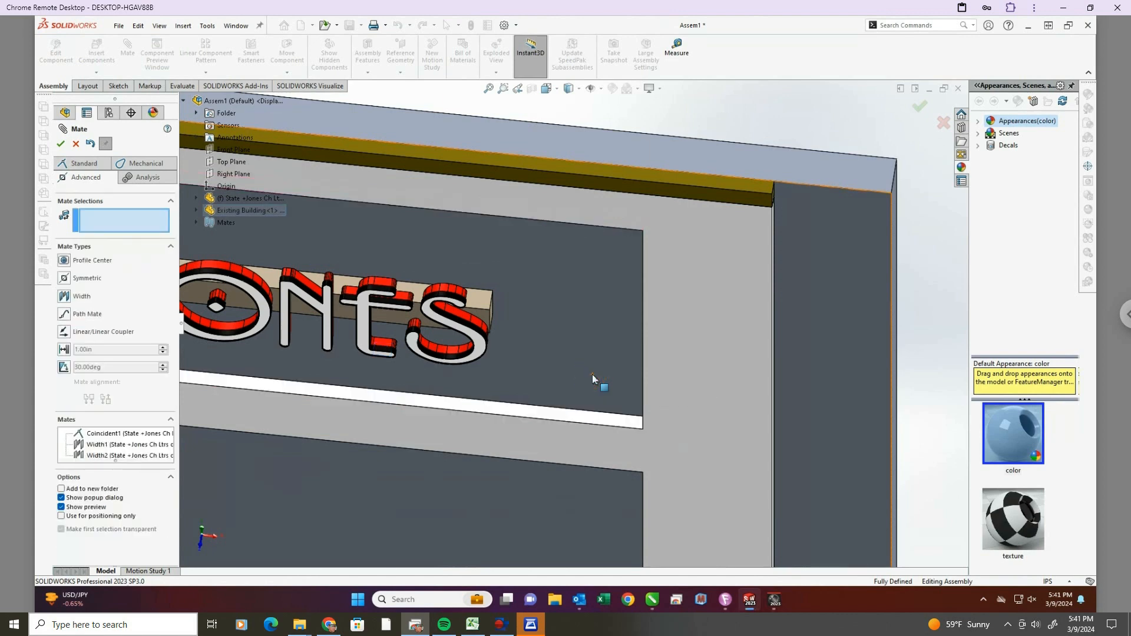
Examine the mounted sign on the facade from isometric and opposite-side angles, and close the Mate command.
scroll(634, 467, up, 5)
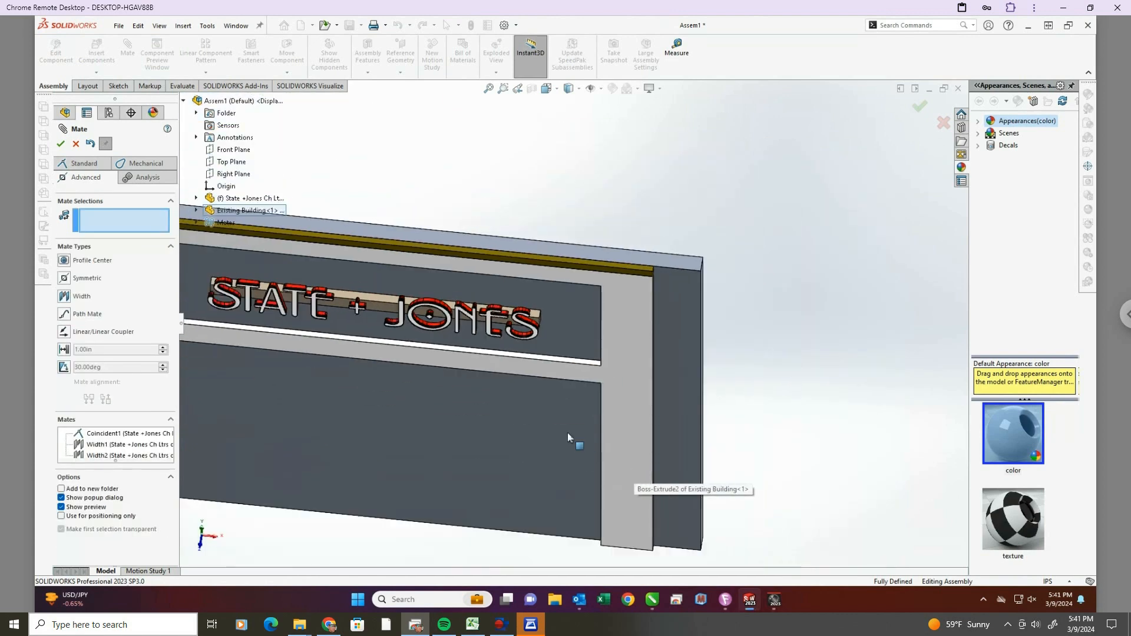
key(ctrl+7)
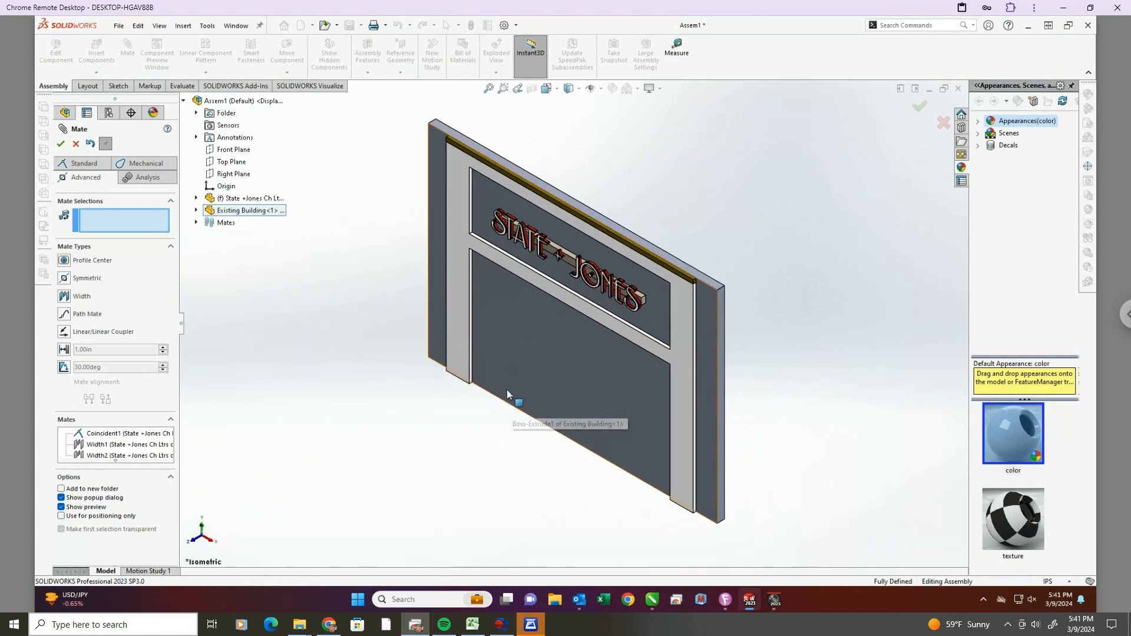
scroll(632, 228, down, 3)
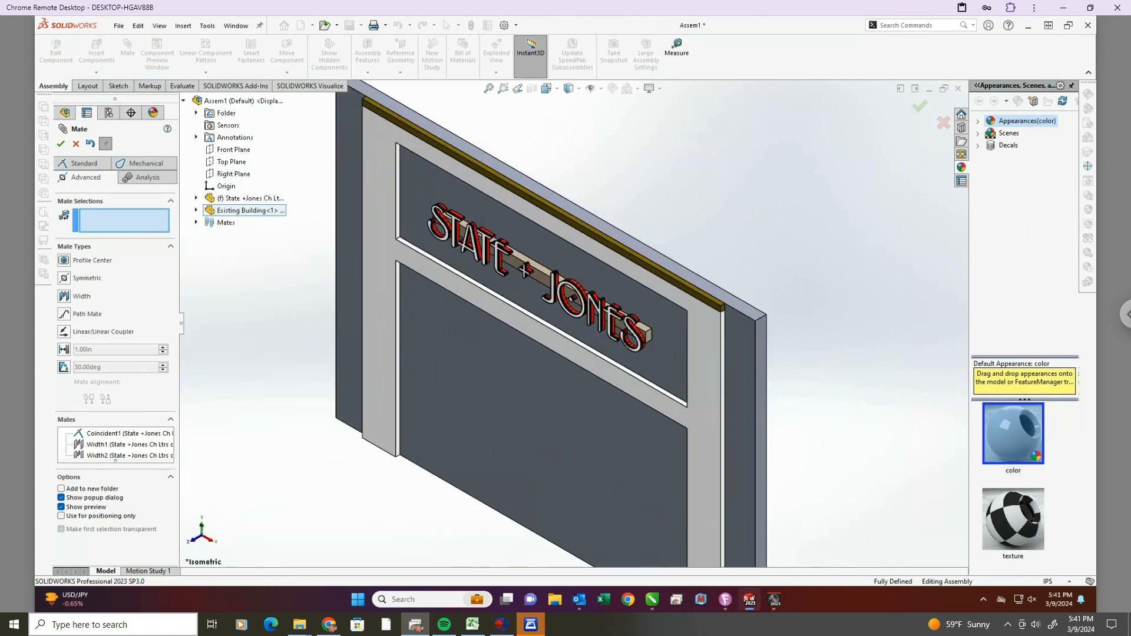
key(space)
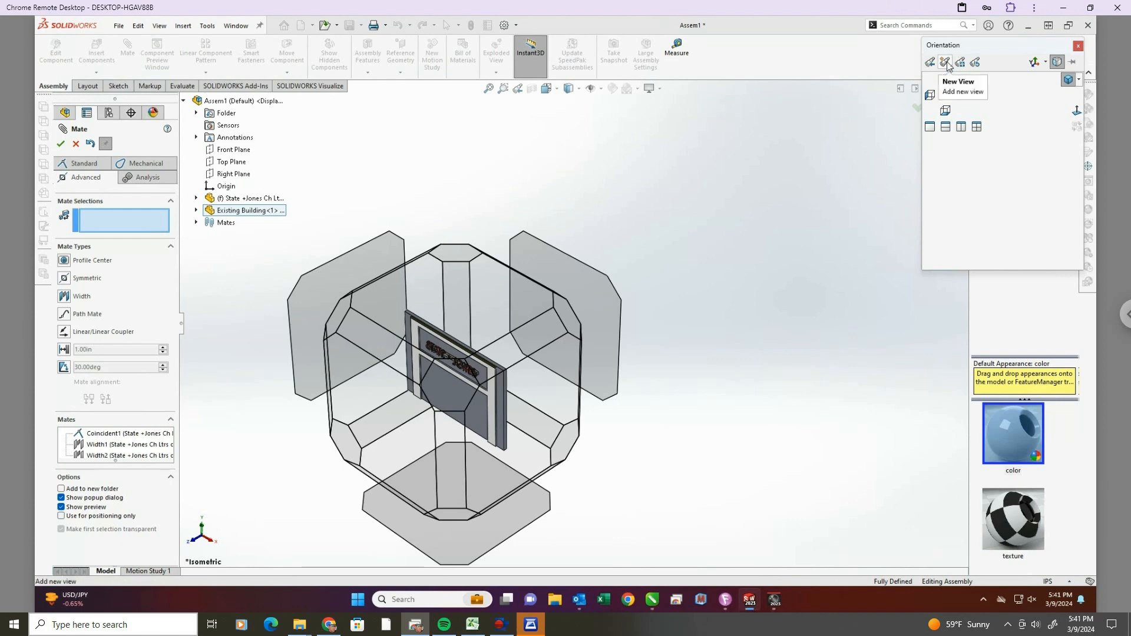
click(336, 314)
scroll(612, 277, down, 3)
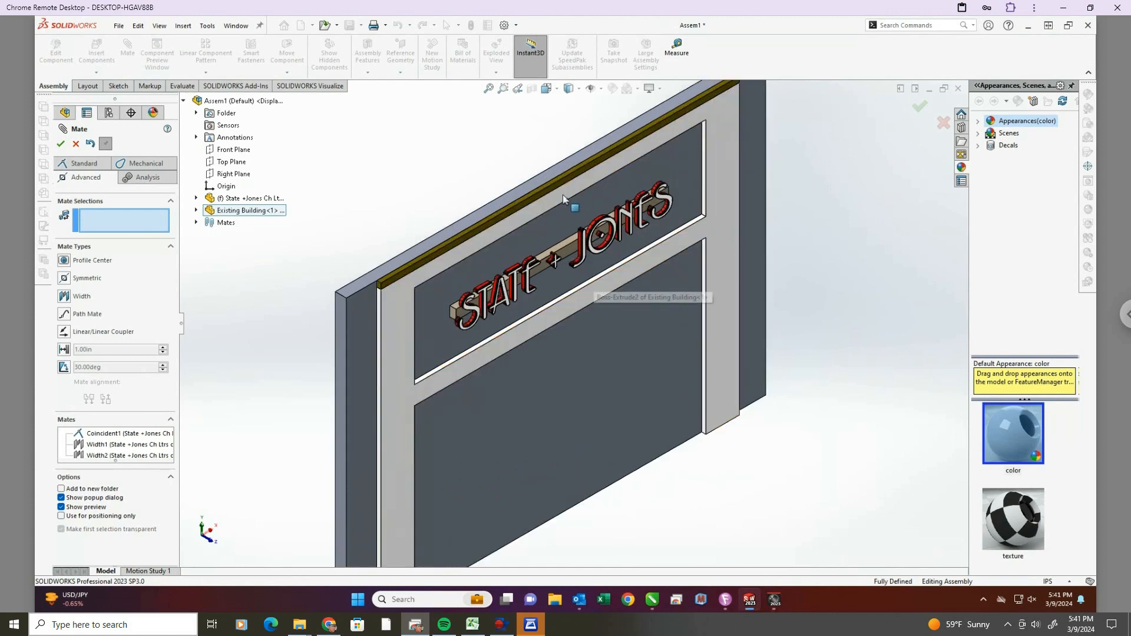
middle_drag(575, 382, 524, 437)
scroll(484, 267, down, 3)
scroll(484, 267, up, 5)
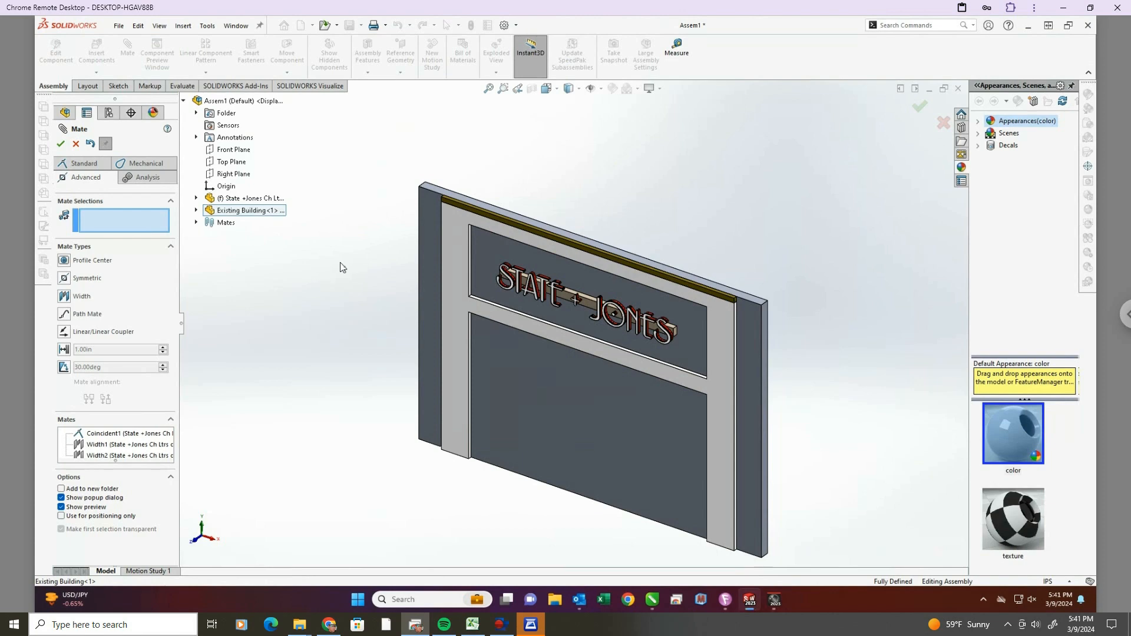
key(Escape)
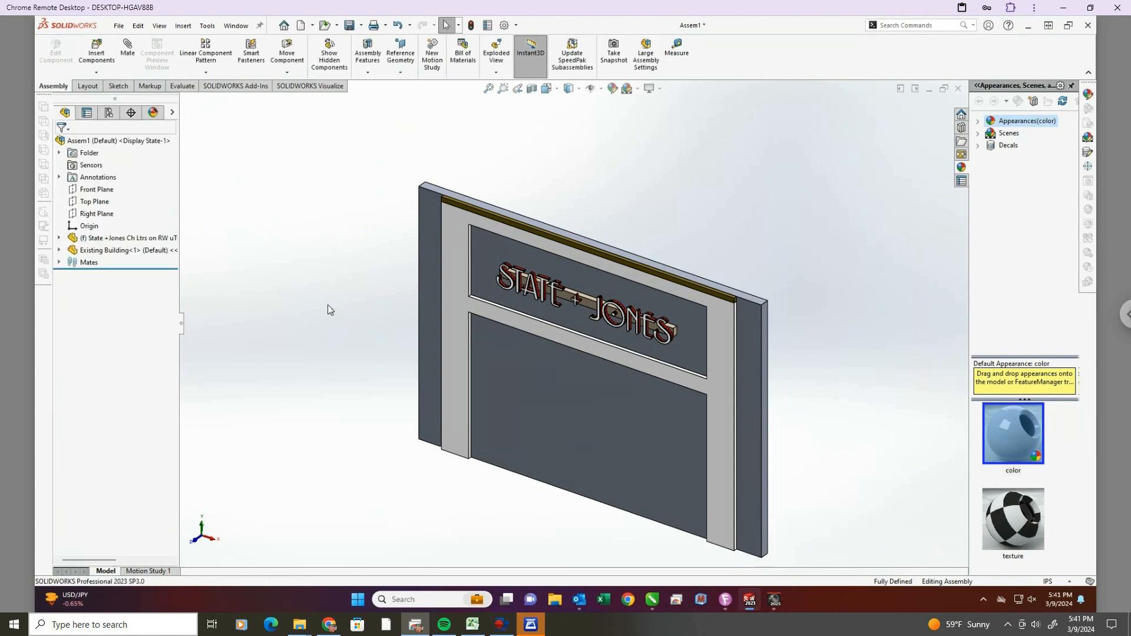
Create a new part in the assembly, positioned on the bottom face of the existing building.
click(96, 72)
click(105, 99)
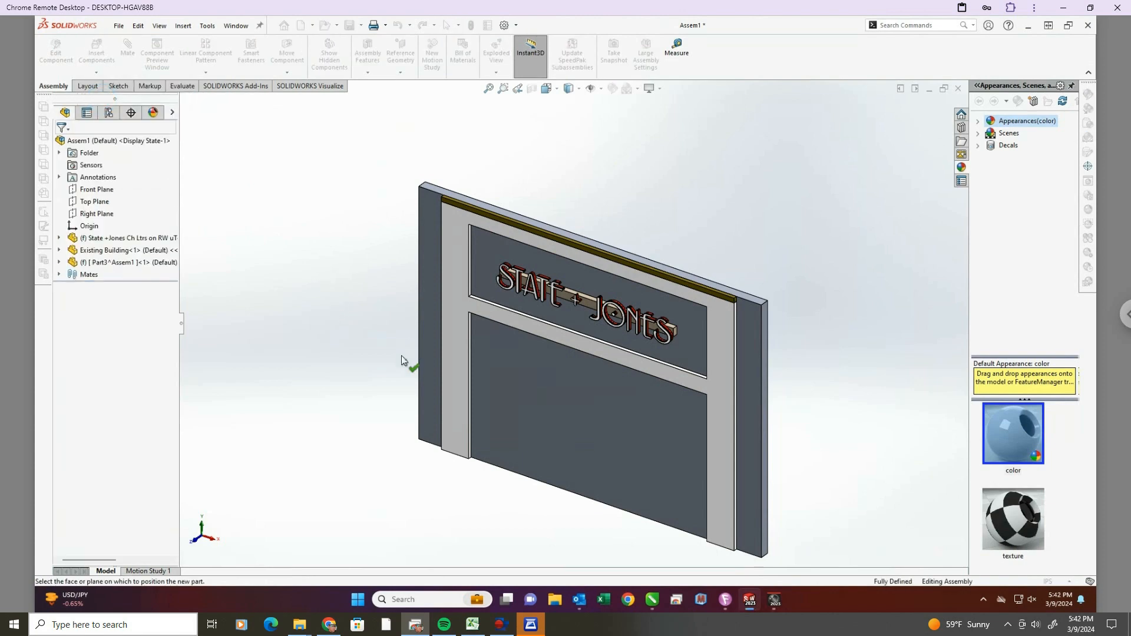
middle_drag(408, 361, 391, 184)
scroll(757, 401, down, 4)
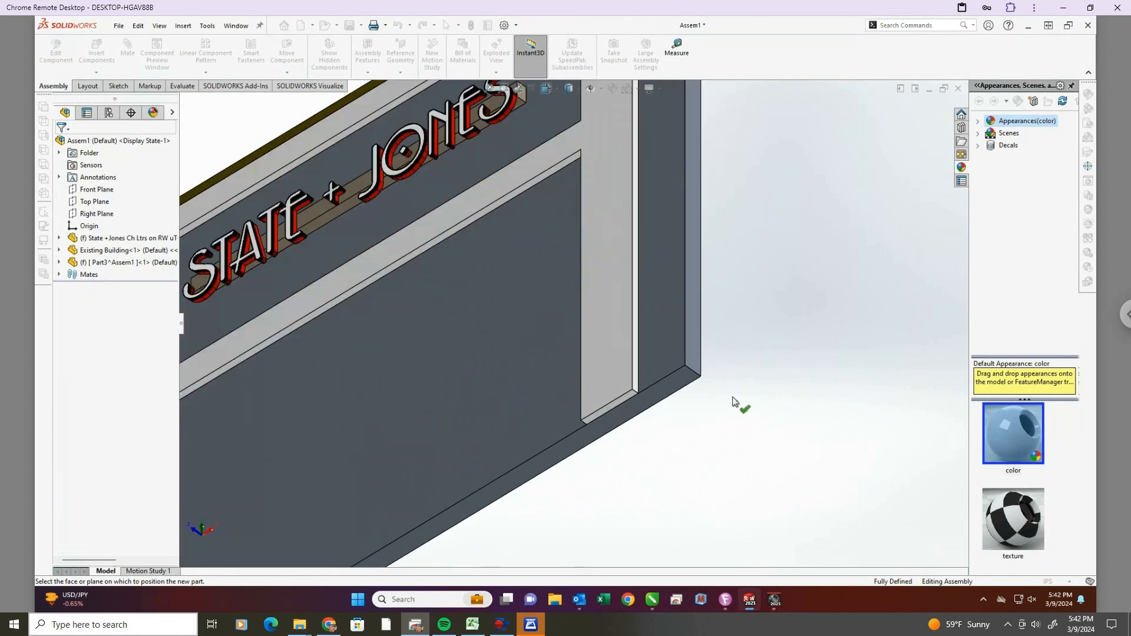
click(678, 387)
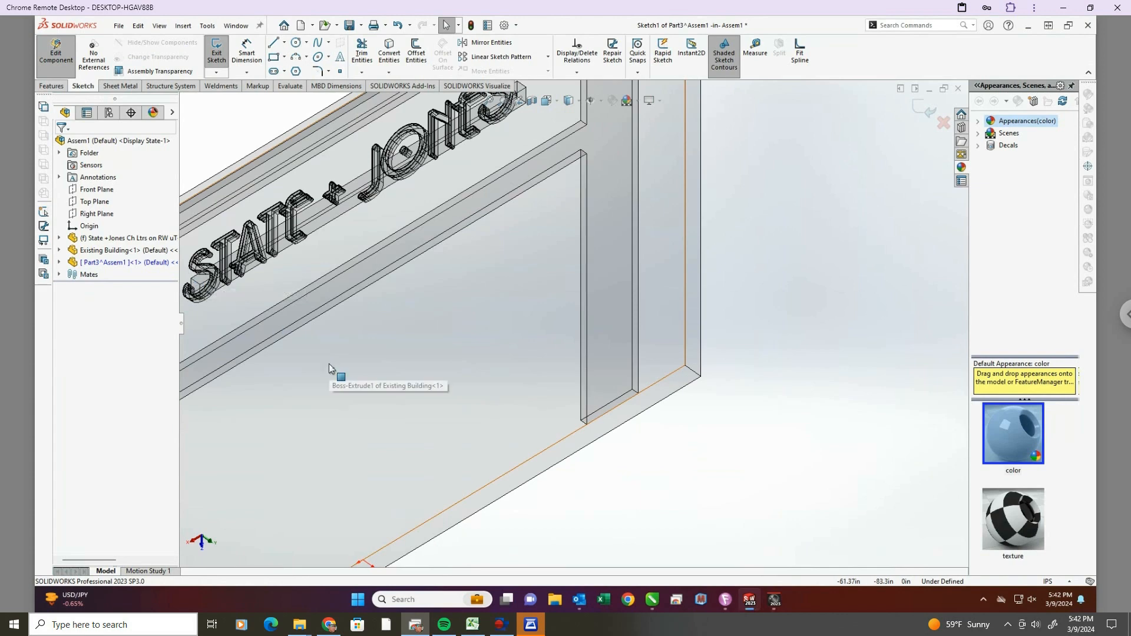
Sketch a center rectangle about 364 in wide and 209 in deep at the sketch origin, extending beyond the building's footprint.
key(ctrl+8)
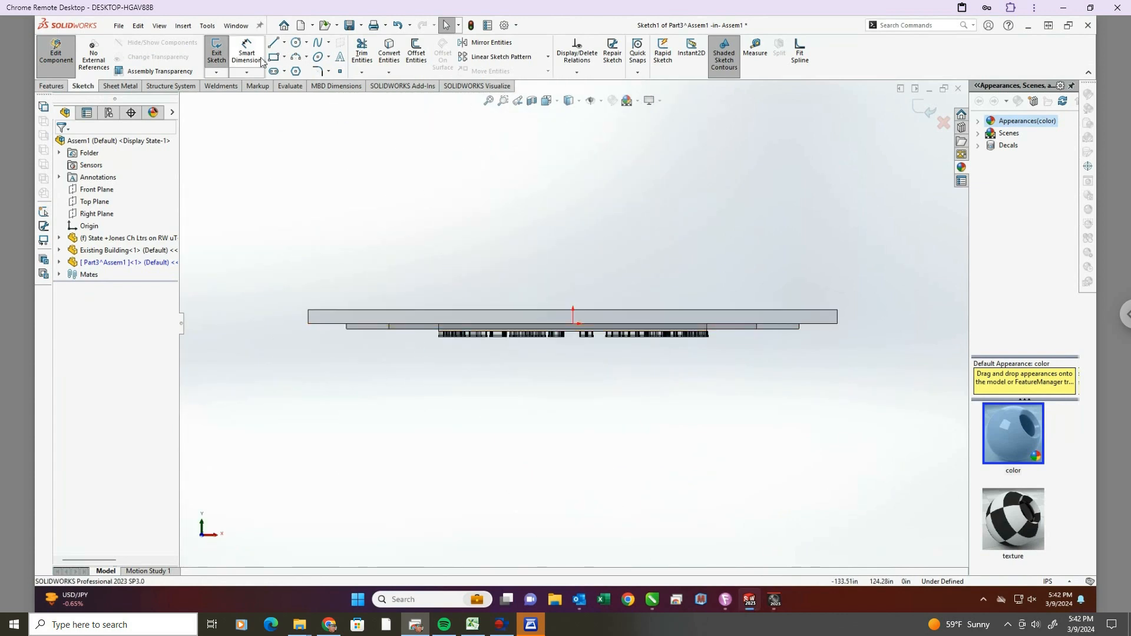
click(284, 57)
click(282, 85)
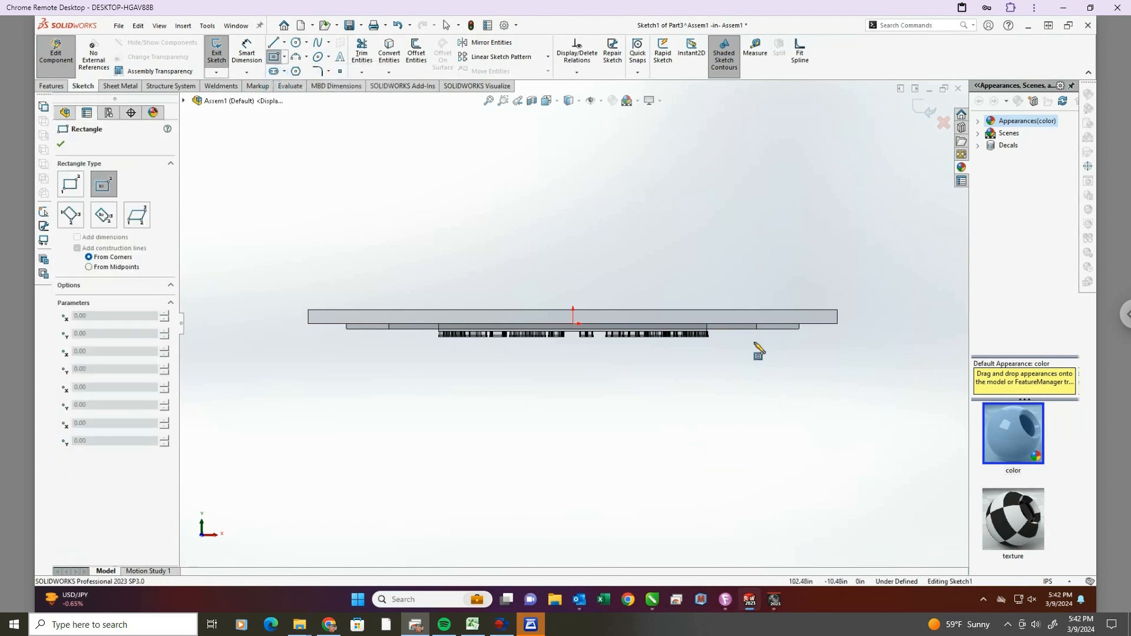
click(573, 323)
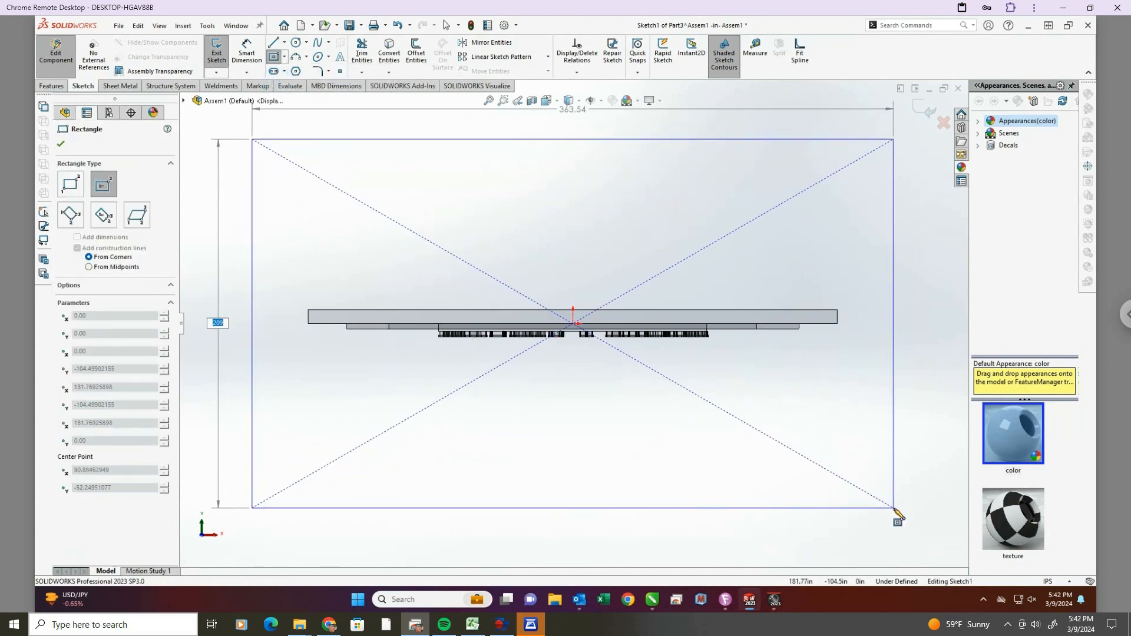
click(895, 510)
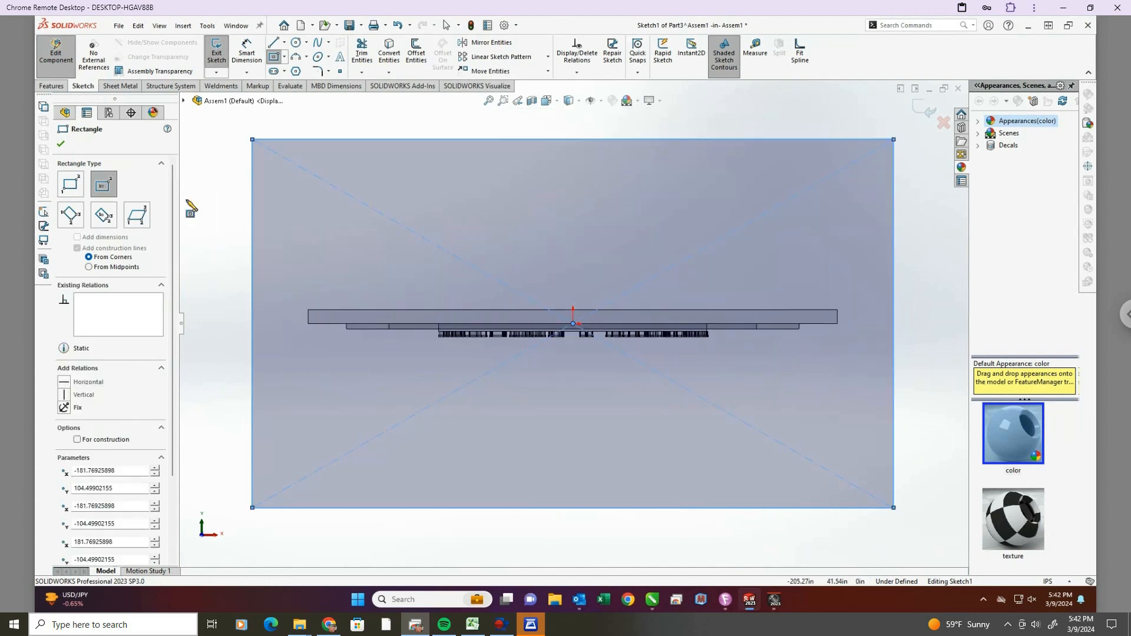
Extrude the rectangle 0.001 in as a thin ground plate, and return to editing the assembly.
click(47, 87)
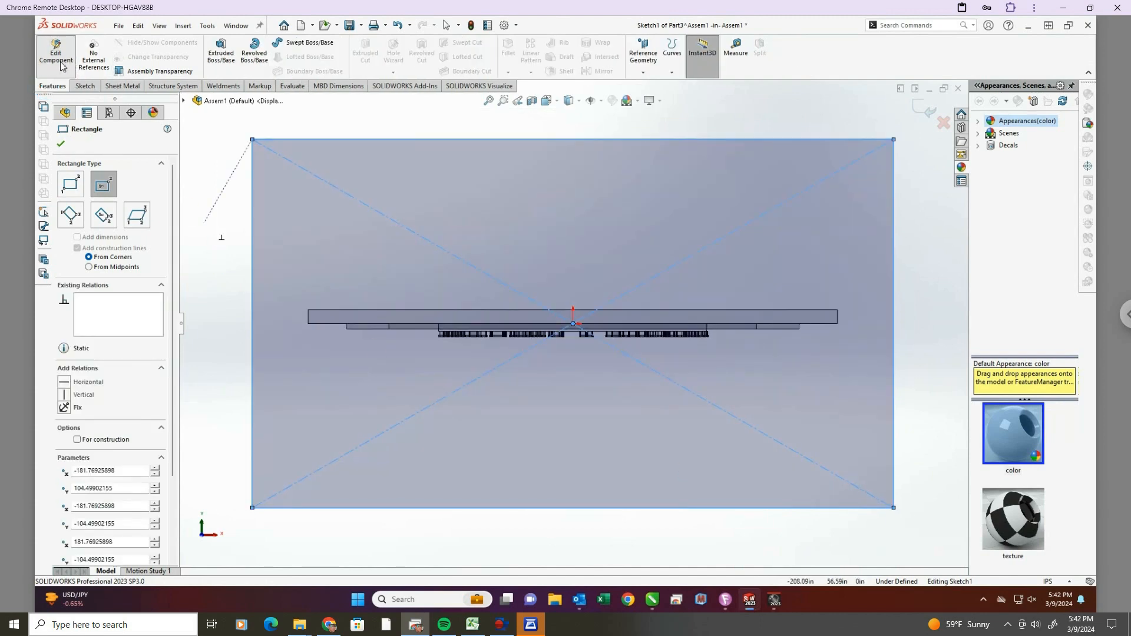
click(221, 48)
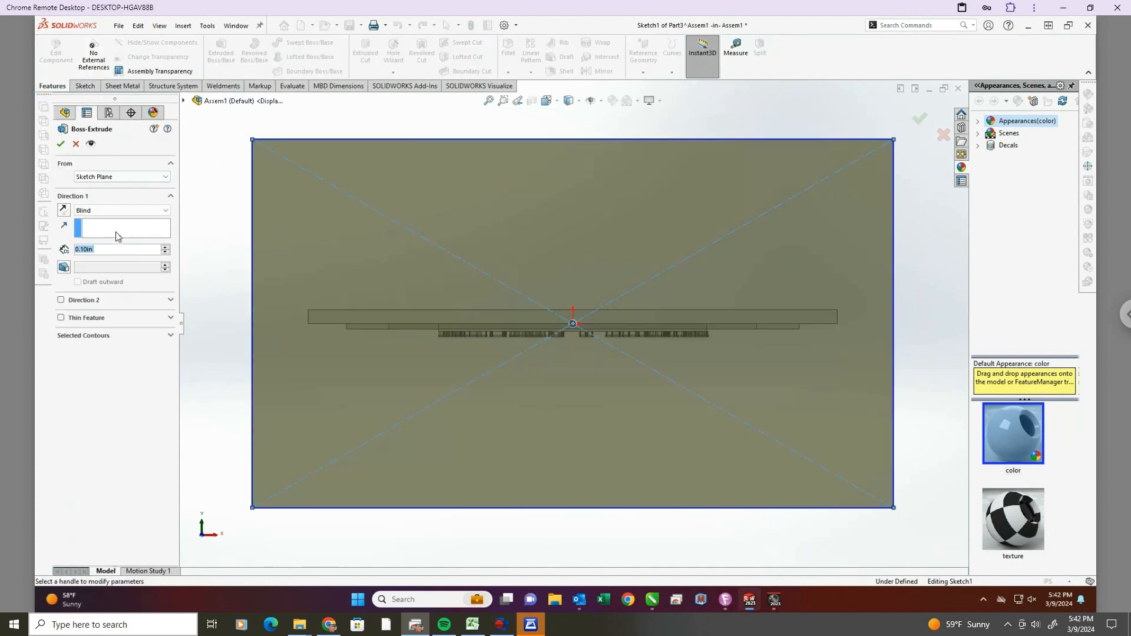
text(.001)
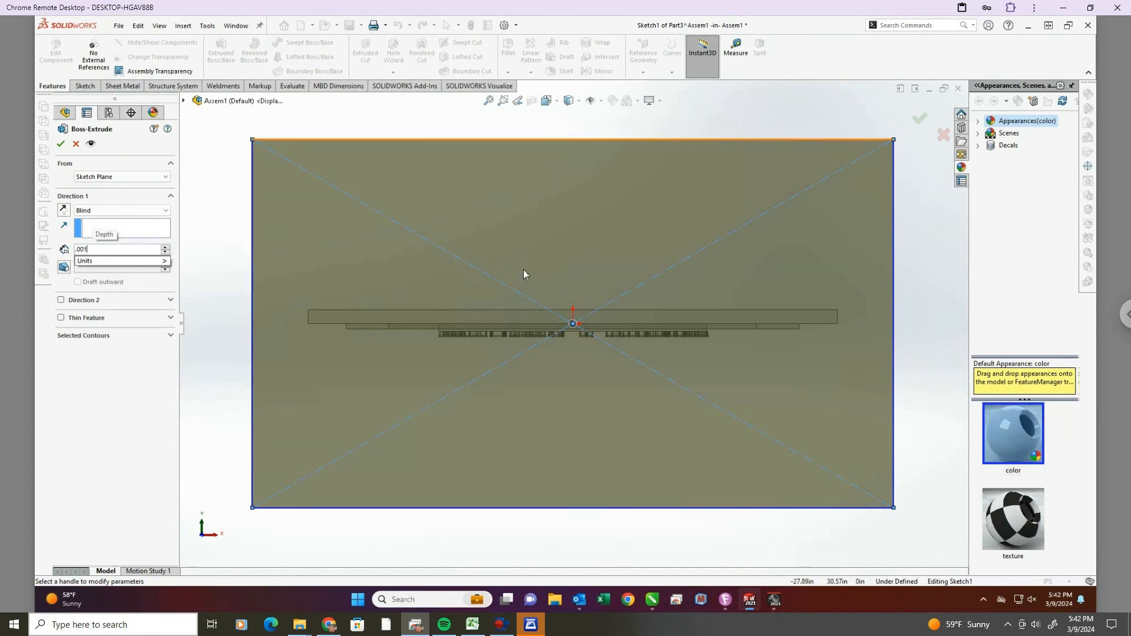
middle_drag(523, 273, 600, 498)
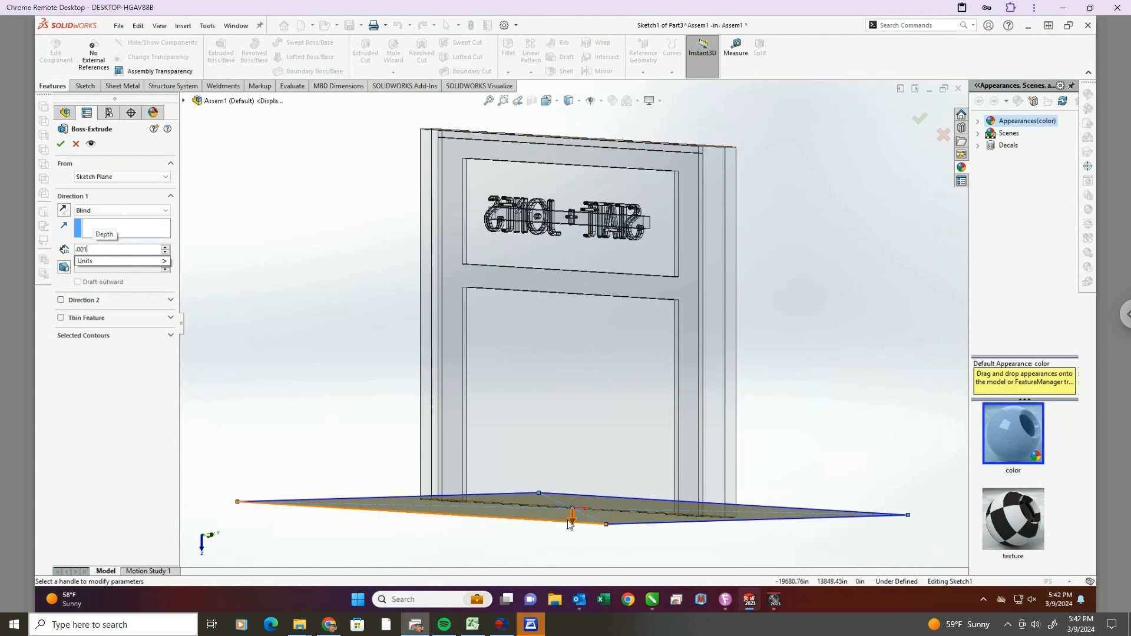
click(60, 145)
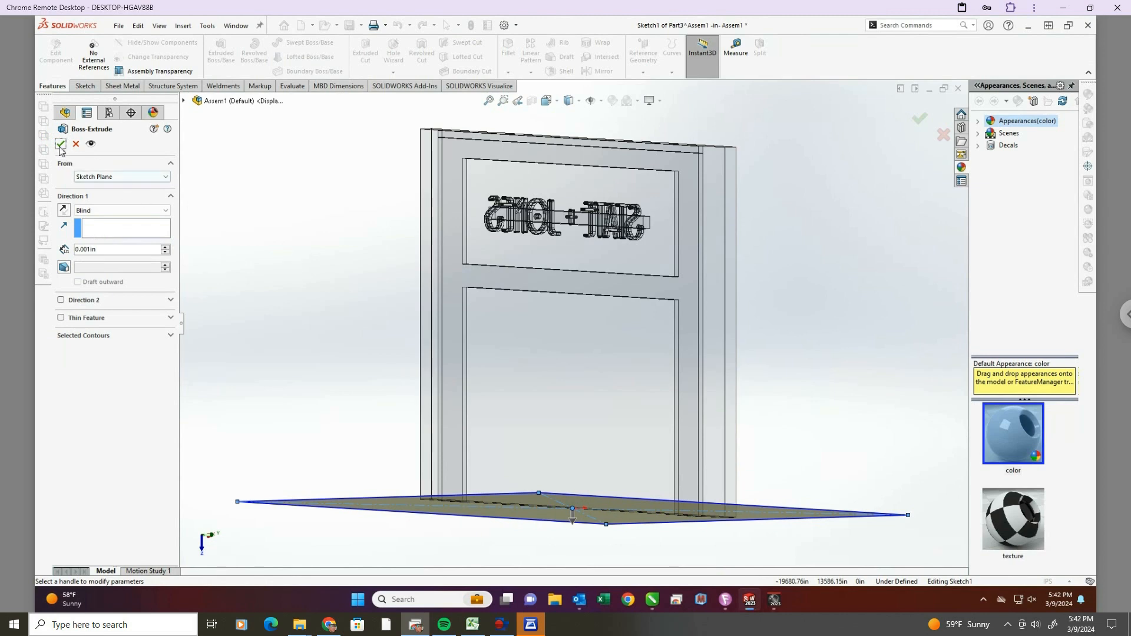
click(60, 146)
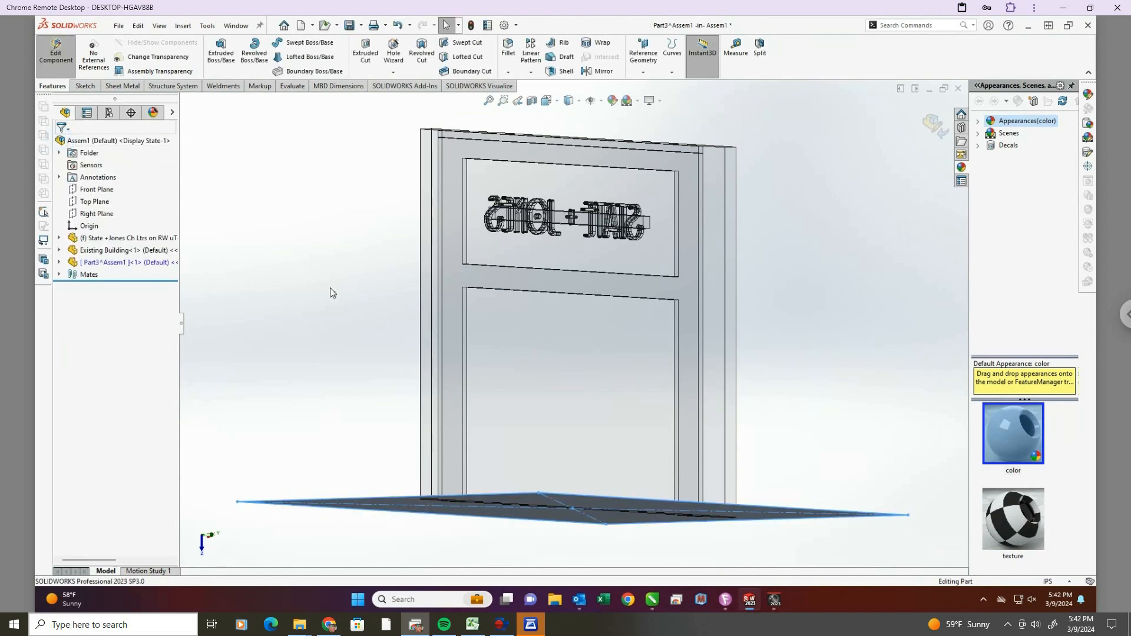
key(ctrl+7)
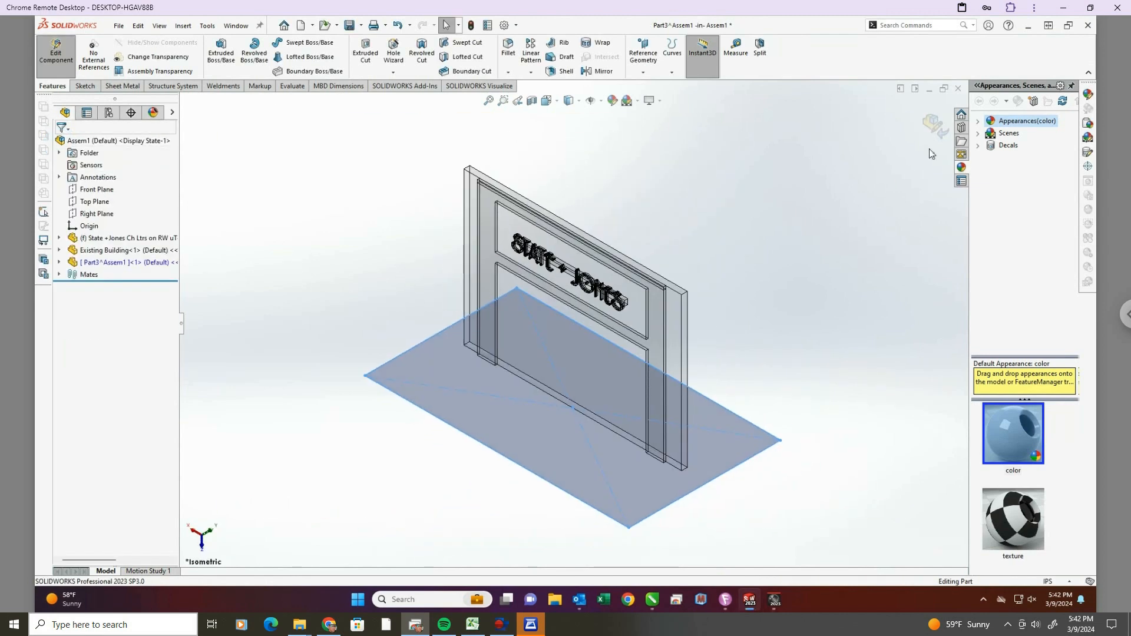
click(931, 125)
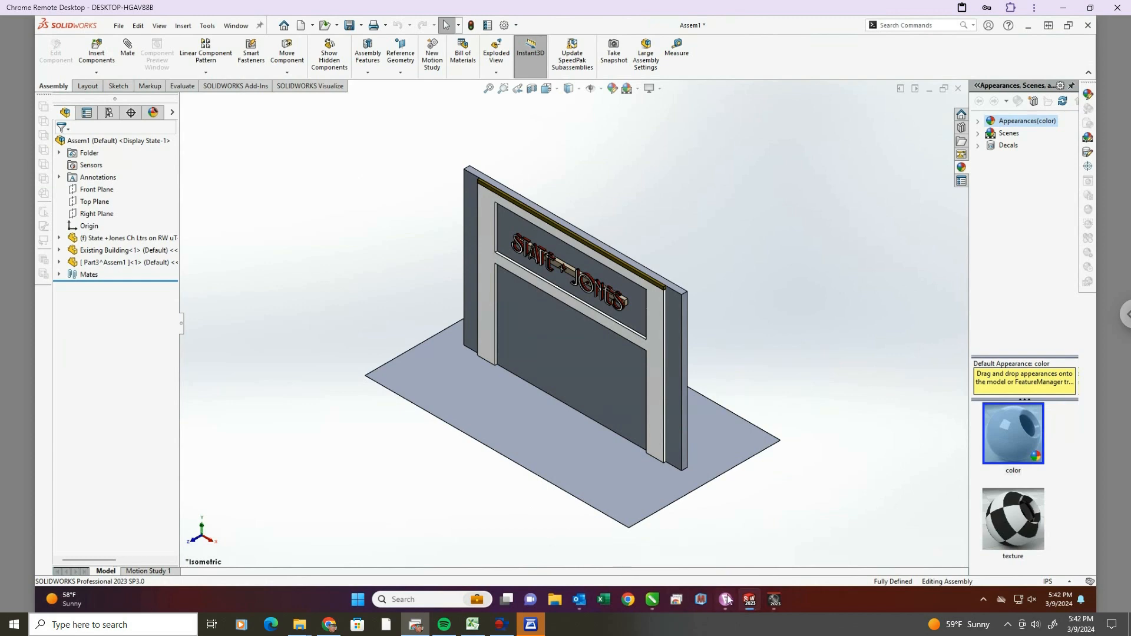
Switch to SOLIDWORKS Visualize with the State + Jones channel-letter project open.
mouse_move(773, 601)
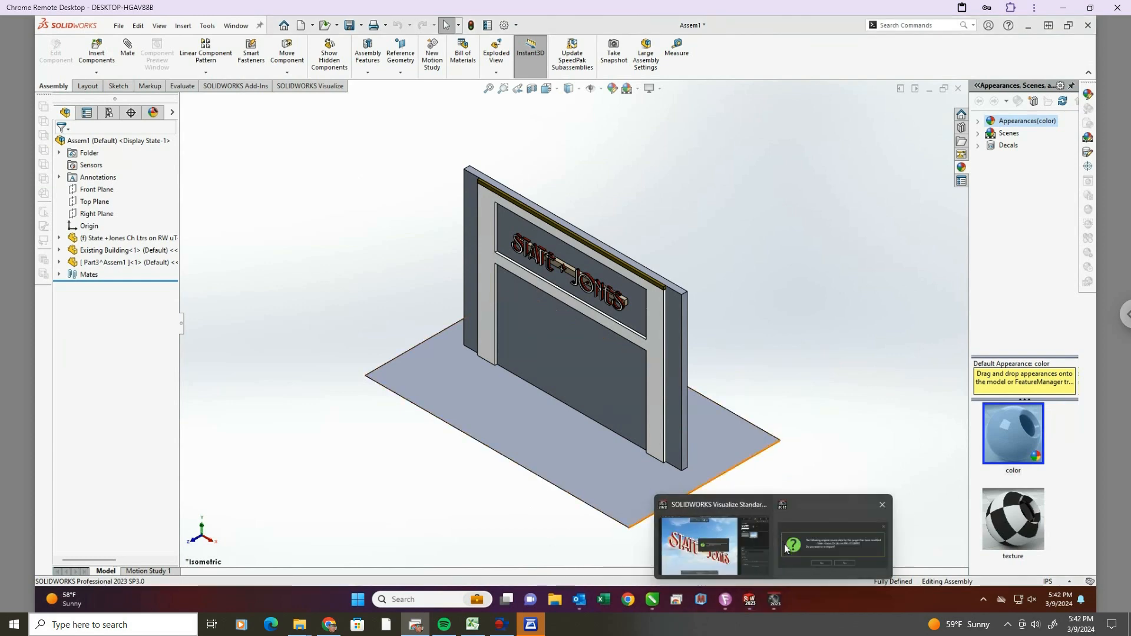
click(715, 542)
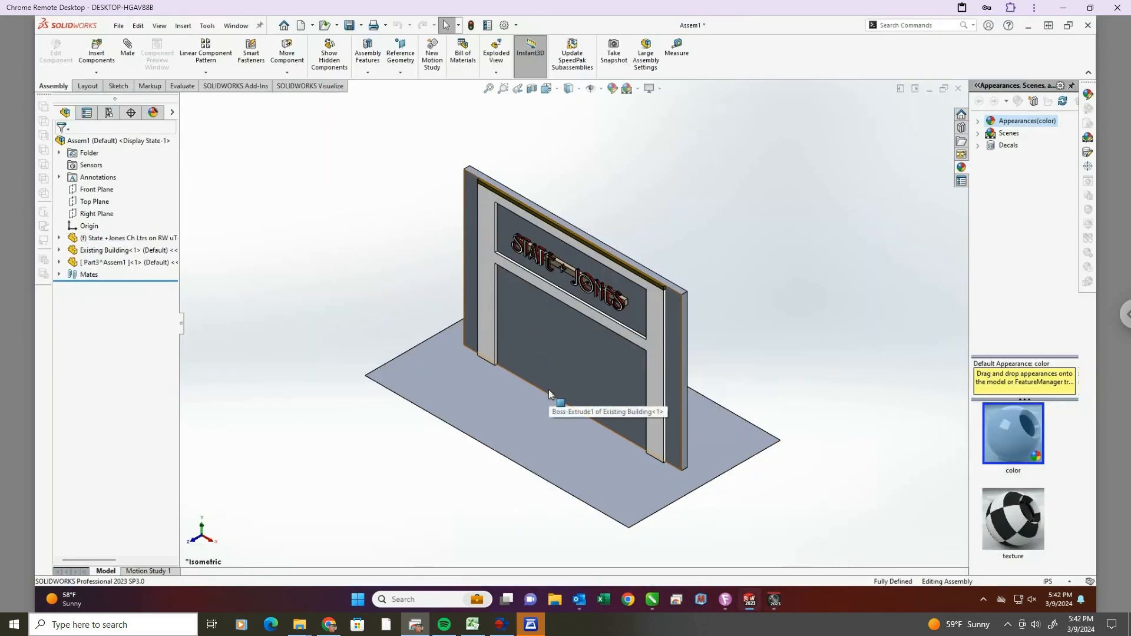
click(775, 601)
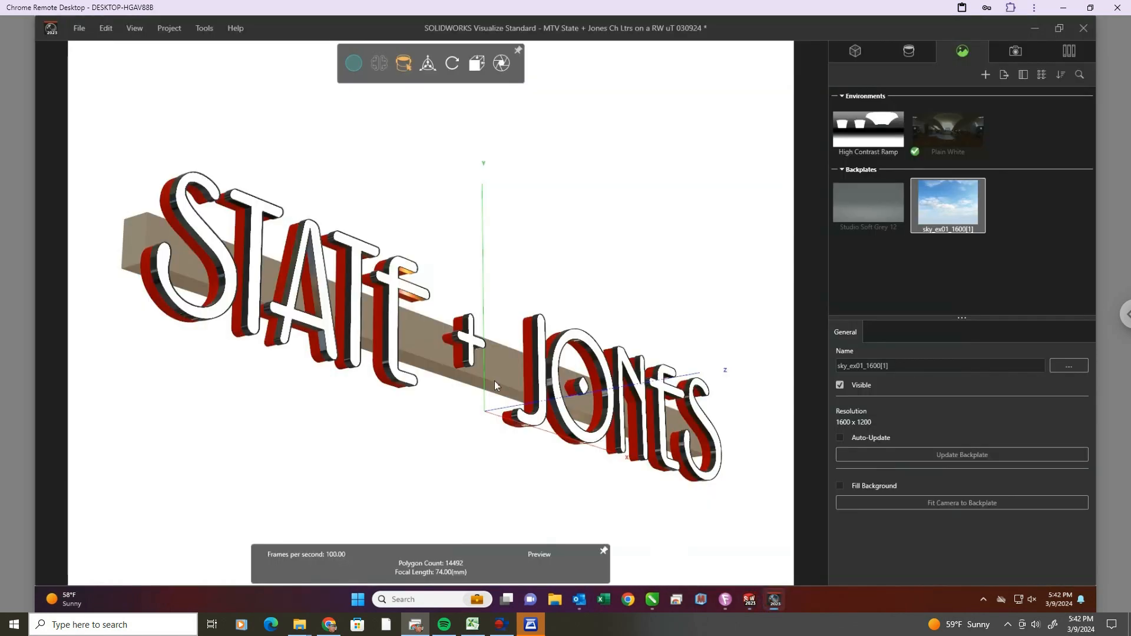